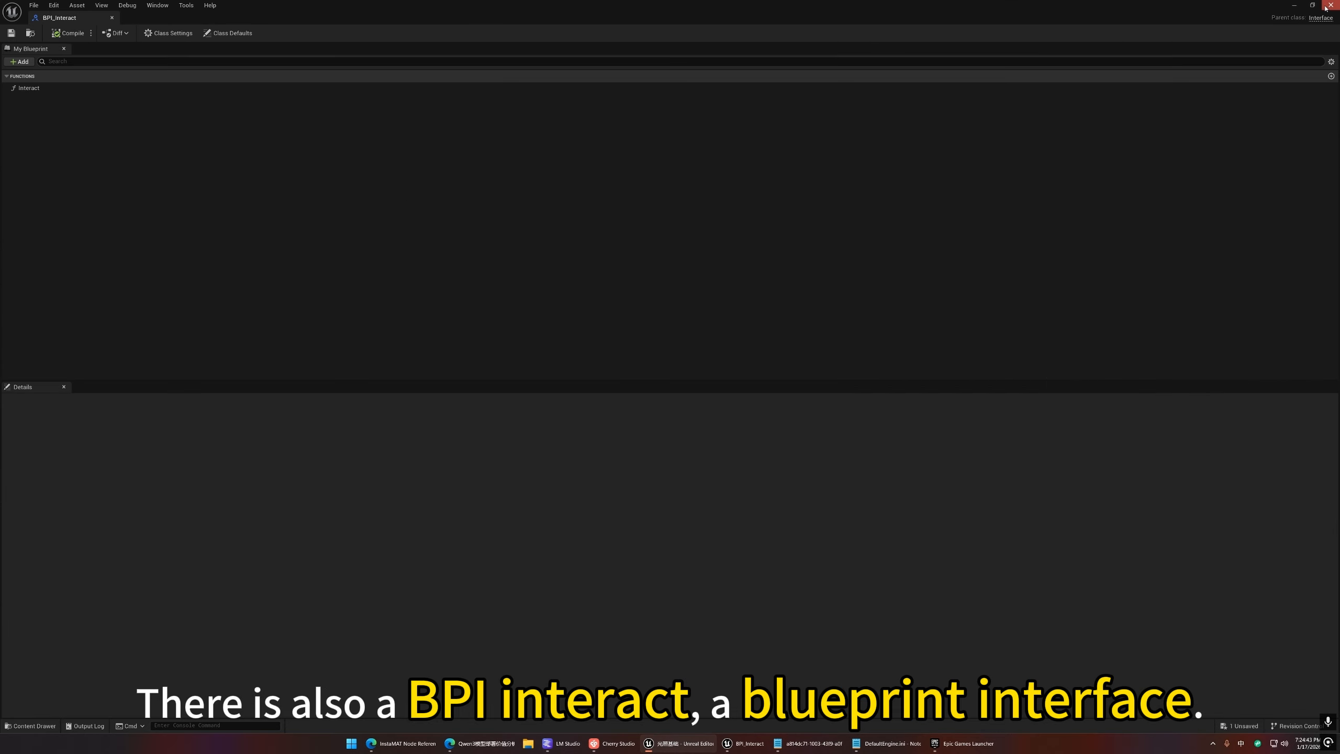
# Close the BPI_Interact interface and open the BP_sarcophagus_decor_03 blueprint from the Necropolis content folder.
pyautogui.click(1329, 5)
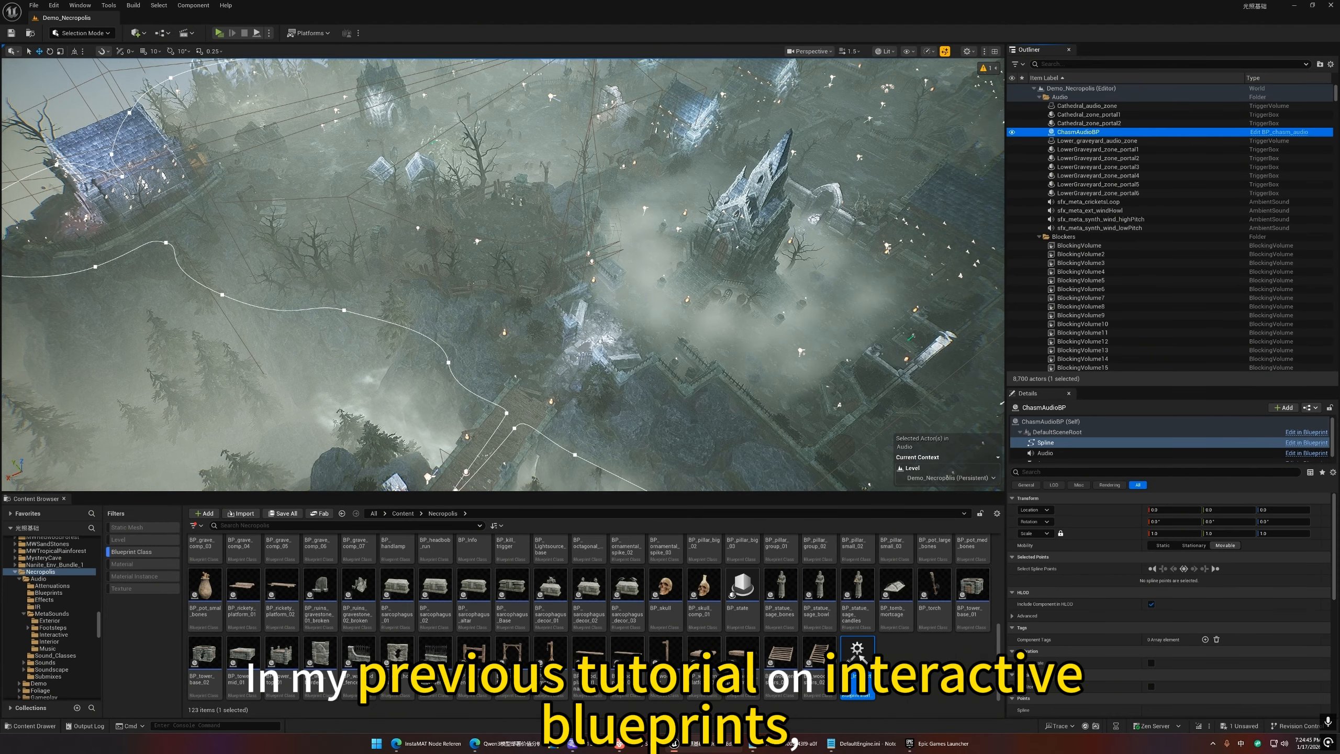
pyautogui.scroll(1, 858, 657)
pyautogui.scroll(-1, 923, 677)
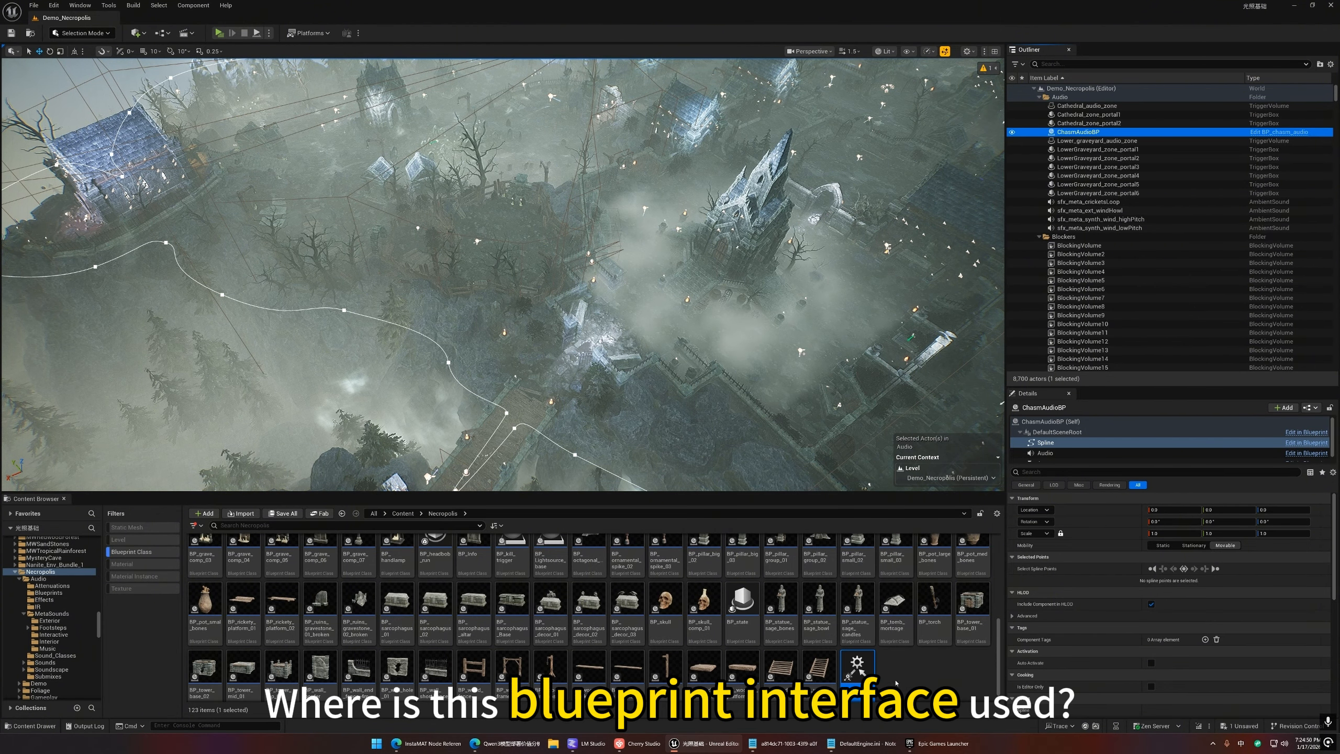
pyautogui.click(923, 681)
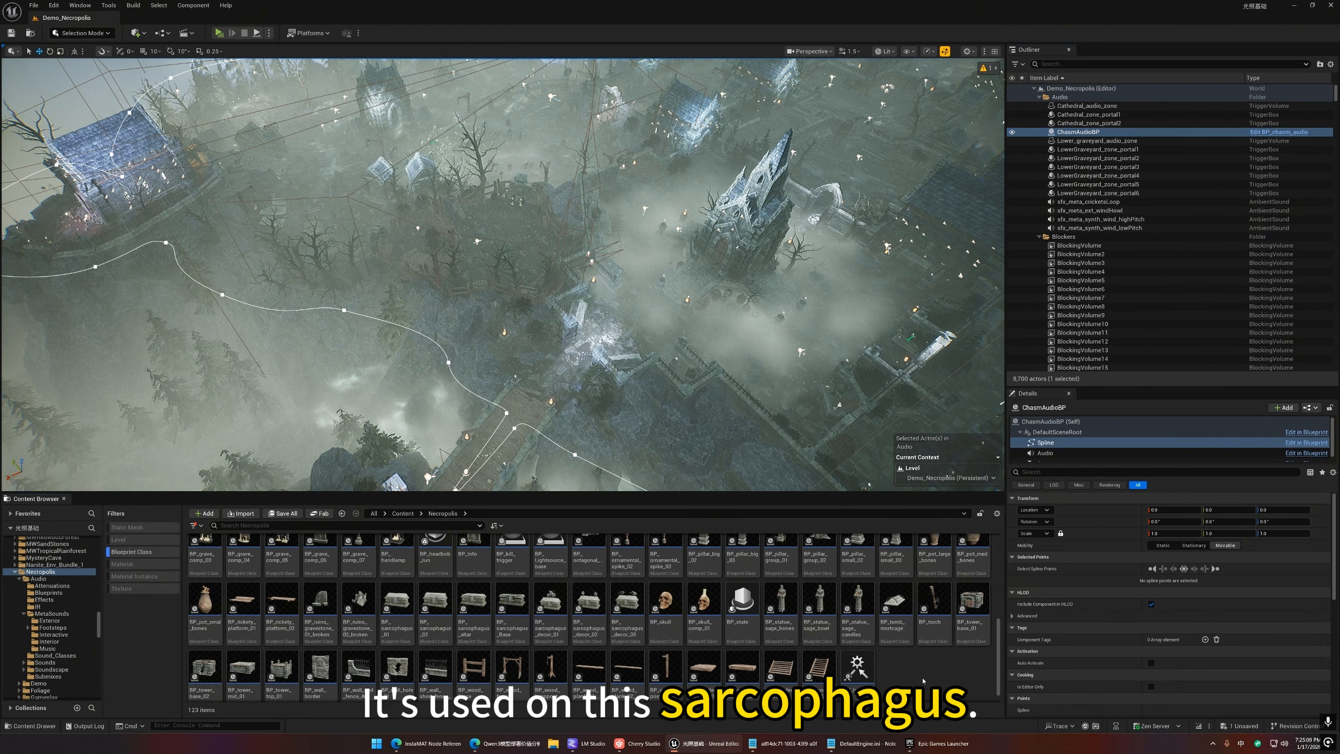
pyautogui.doubleClick(628, 639)
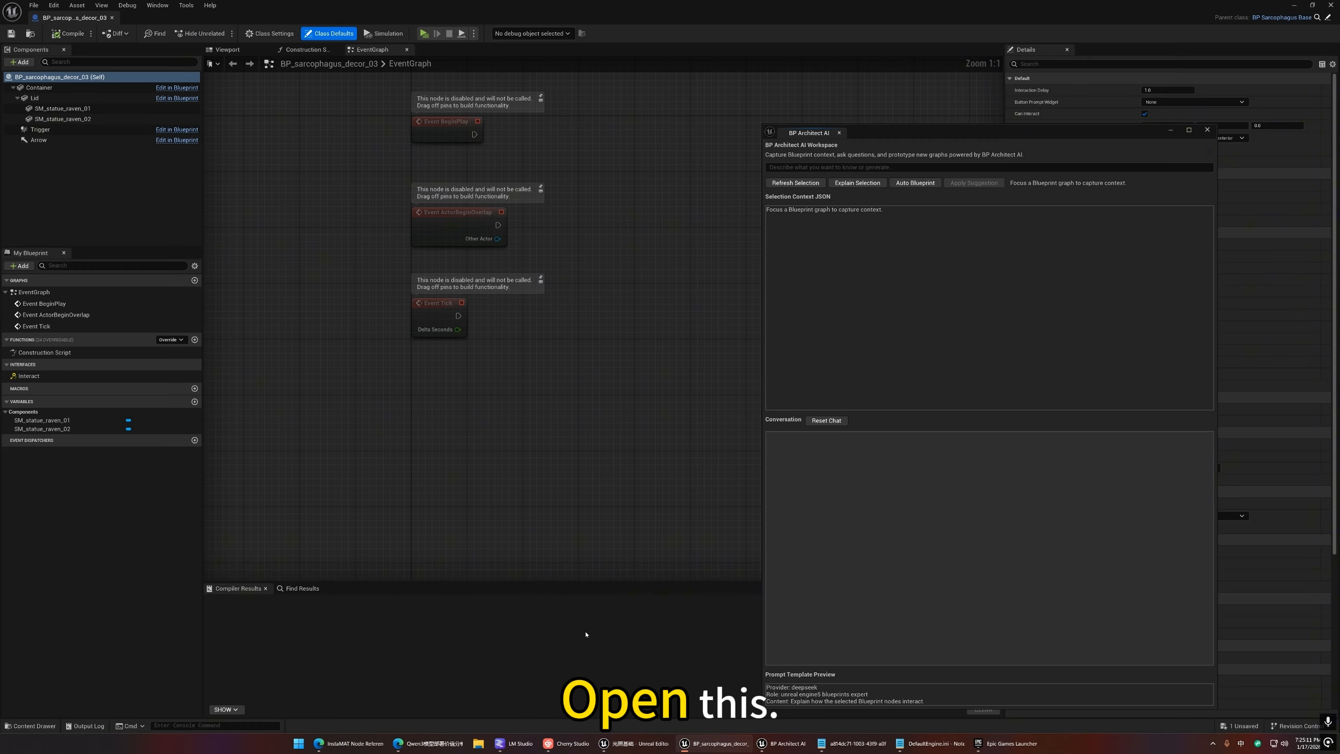
# Inspect the Interact interface entry and the 3D model of BP_sarcophagus_decor_03, and open its parent blueprint BP_sarcophagus_Base.
pyautogui.click(32, 376)
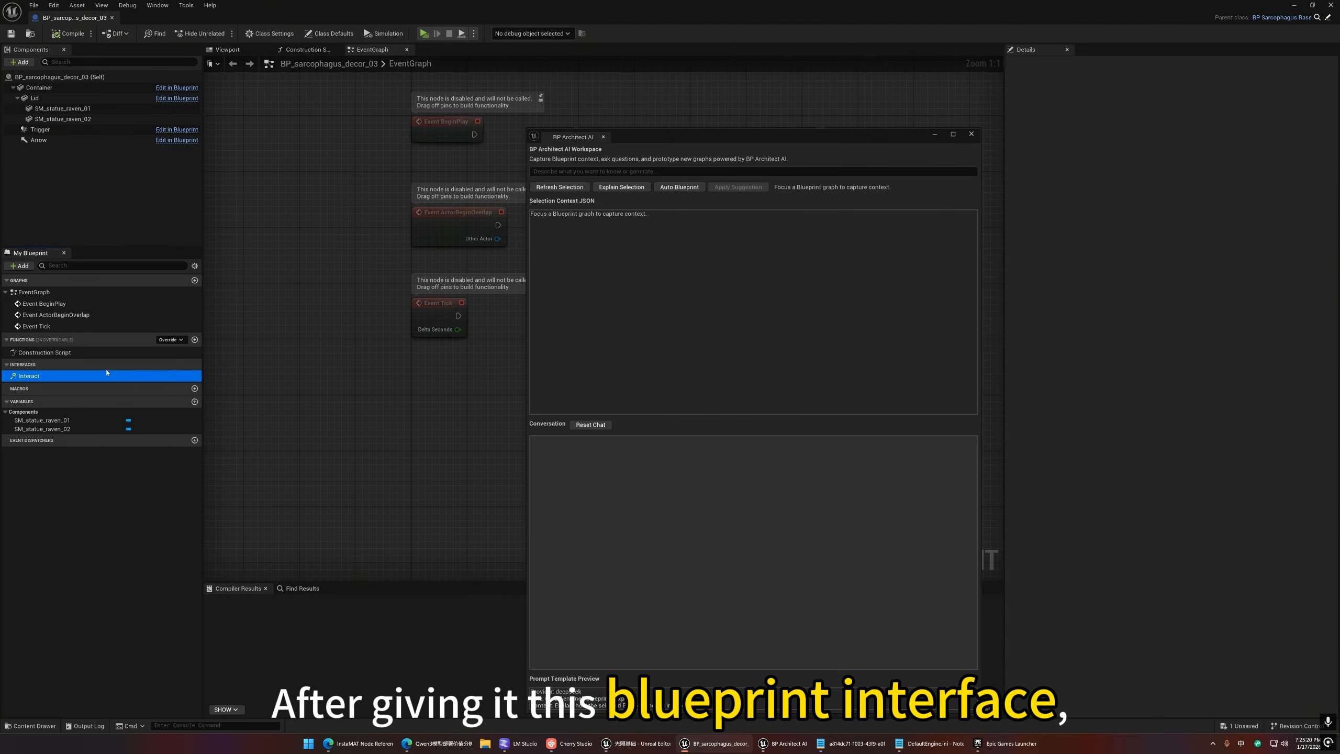
pyautogui.click(339, 415)
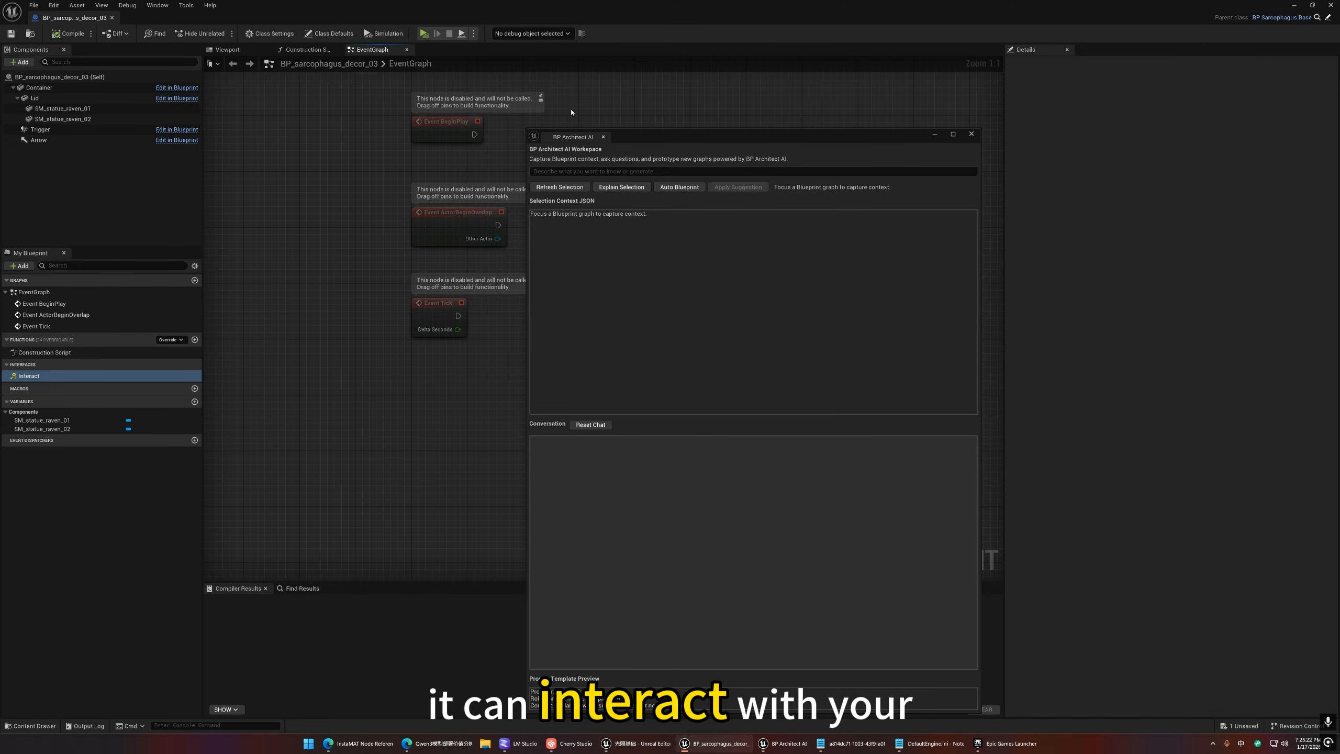
pyautogui.click(230, 51)
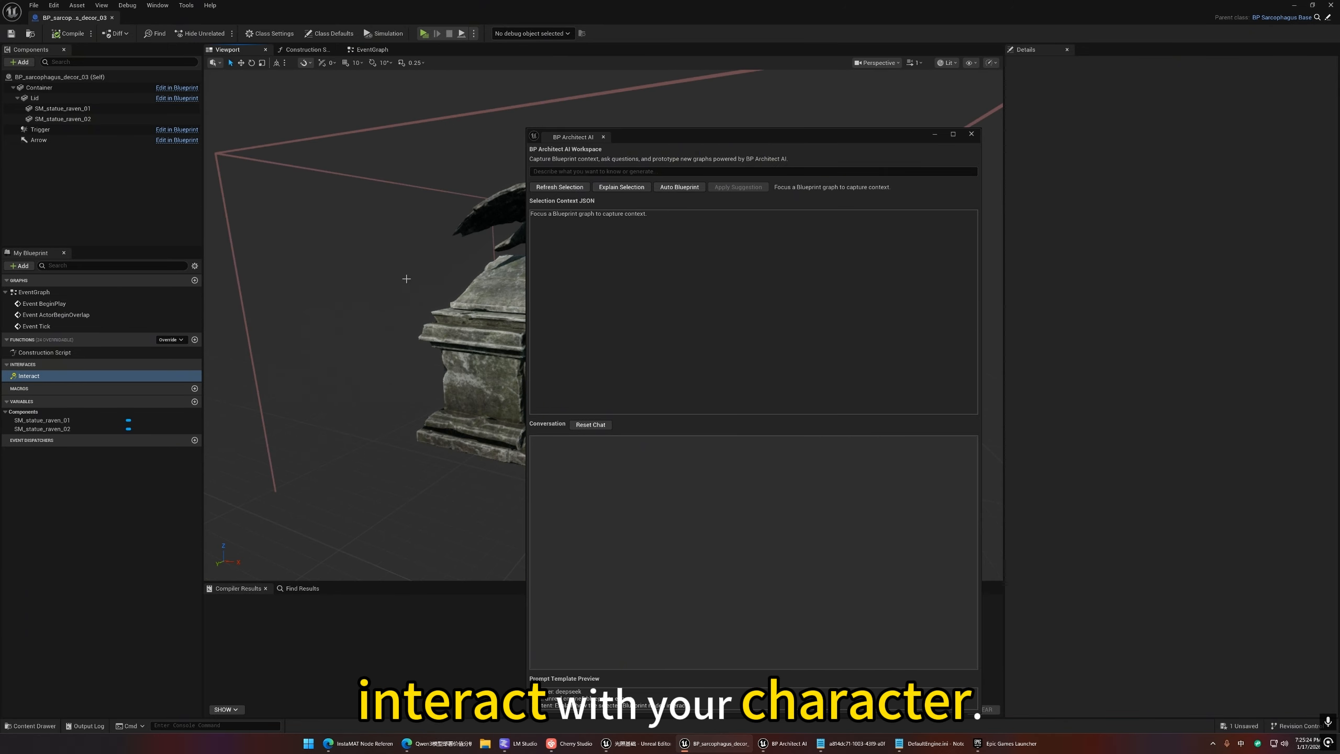
pyautogui.click(325, 48)
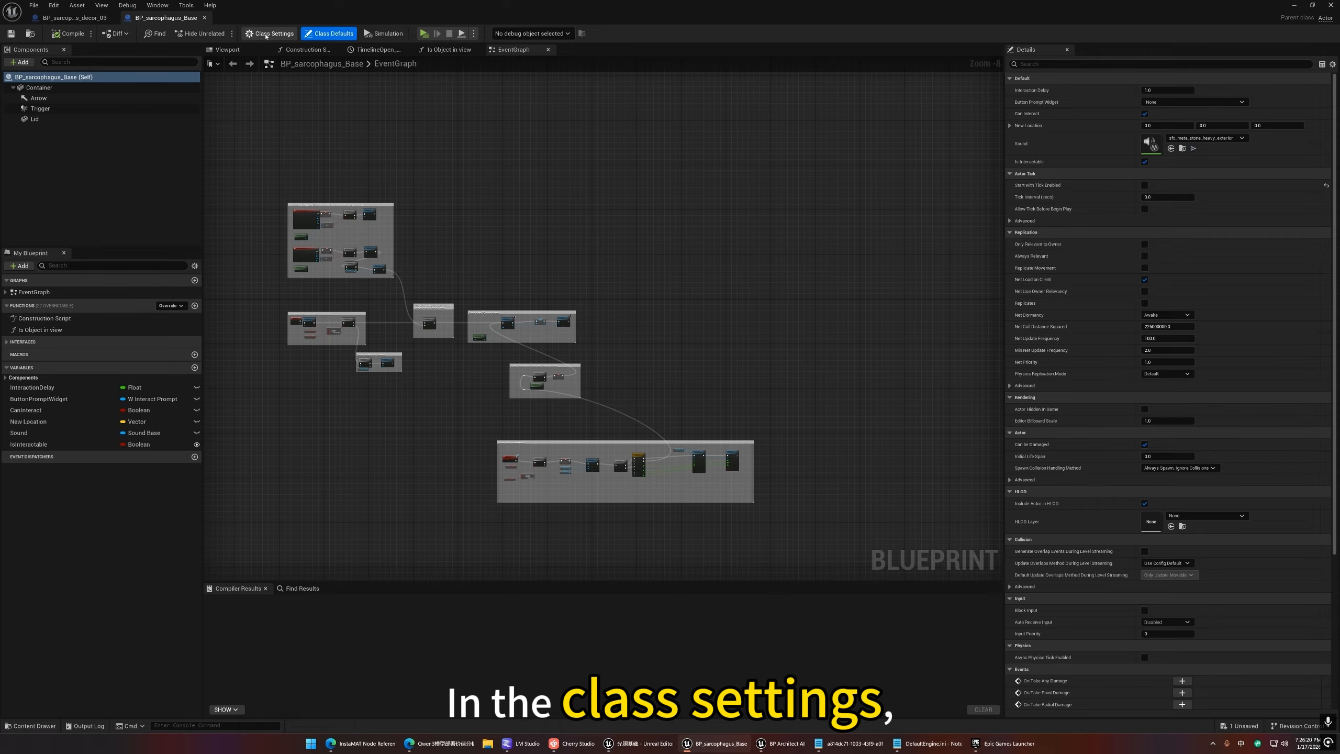
# Examine the implemented interfaces in the class settings of BP_sarcophagus_Base, and open the BP_headbob_run blueprint from the Necropolis folder.
pyautogui.click(268, 34)
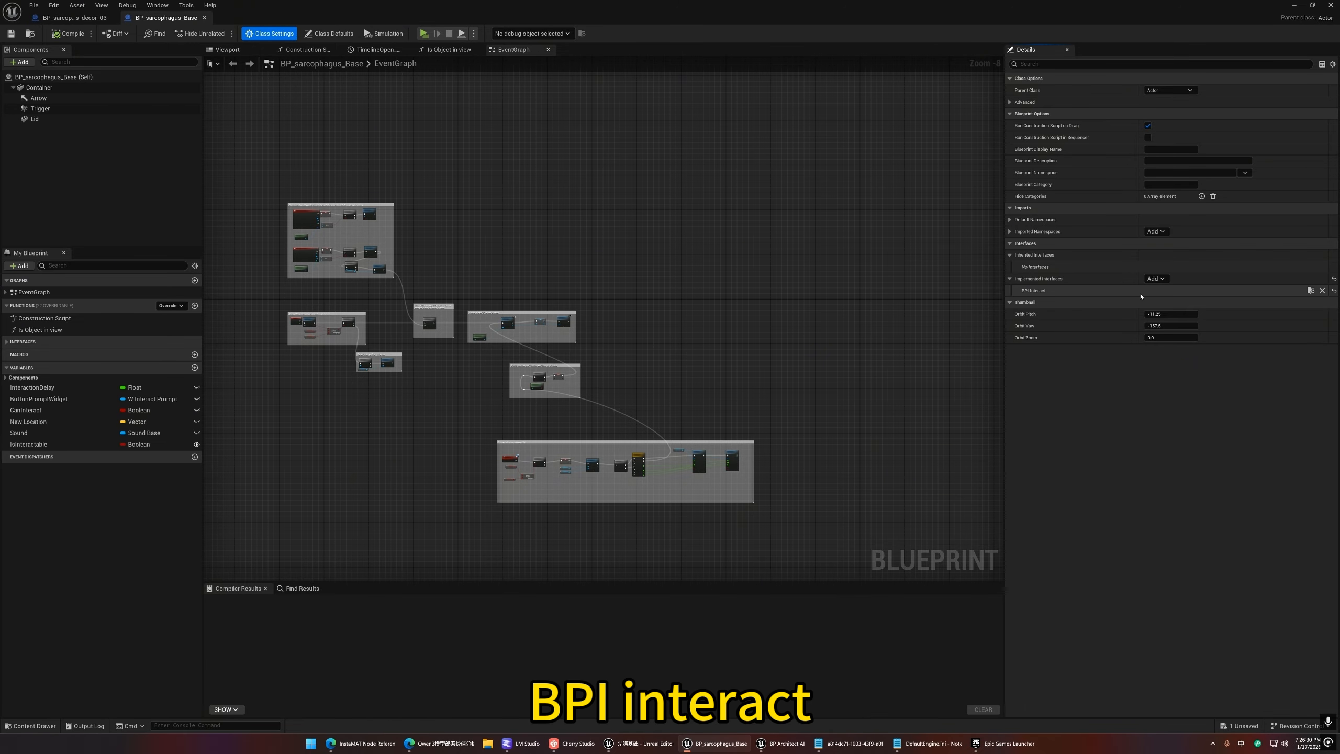
pyautogui.moveTo(679, 315); pyautogui.dragTo(765, 289, button='right')
pyautogui.scroll(1, 740, 311)
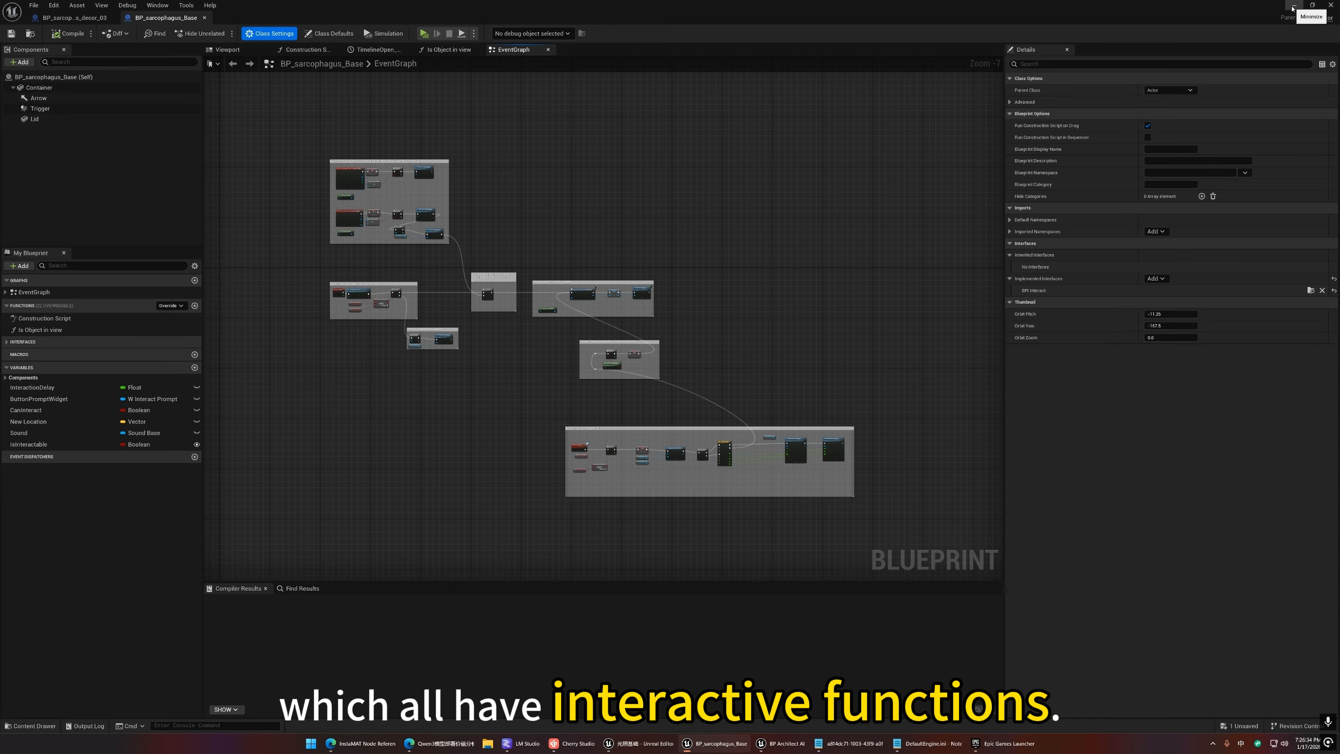
pyautogui.click(1292, 7)
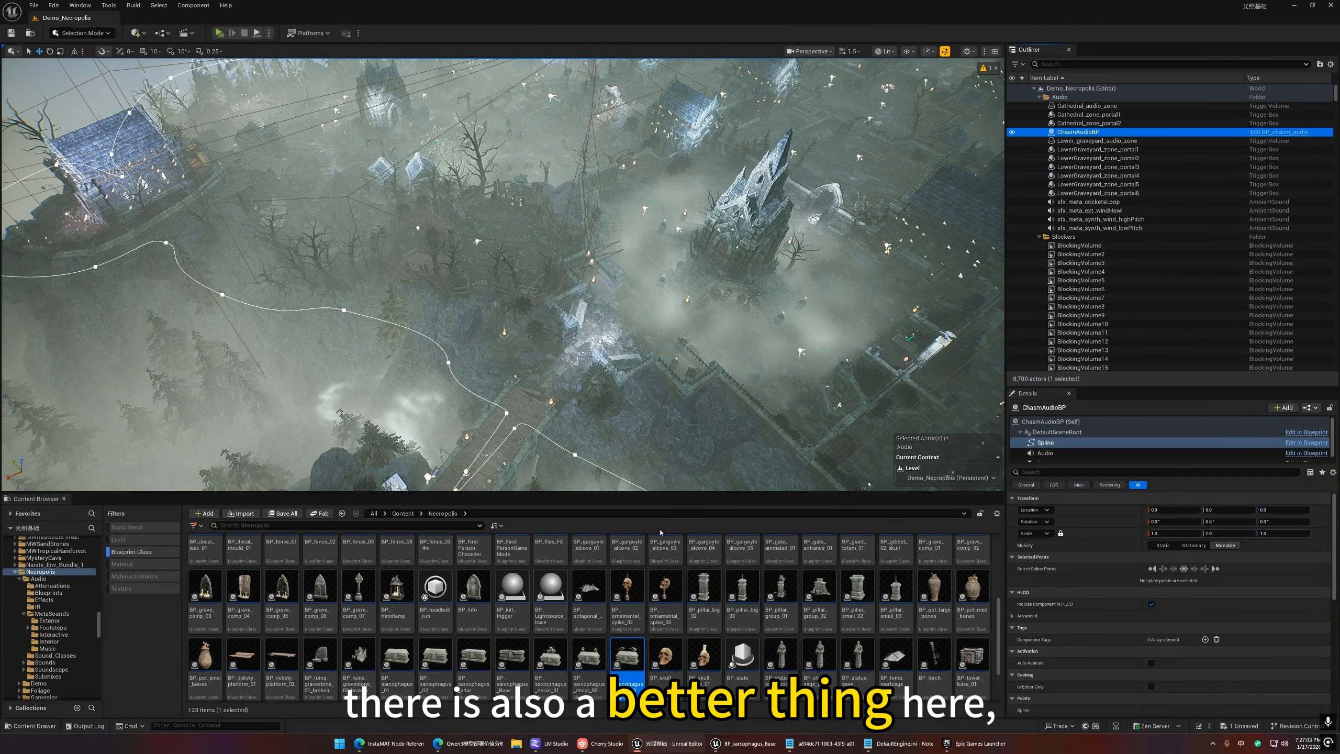
pyautogui.doubleClick(442, 616)
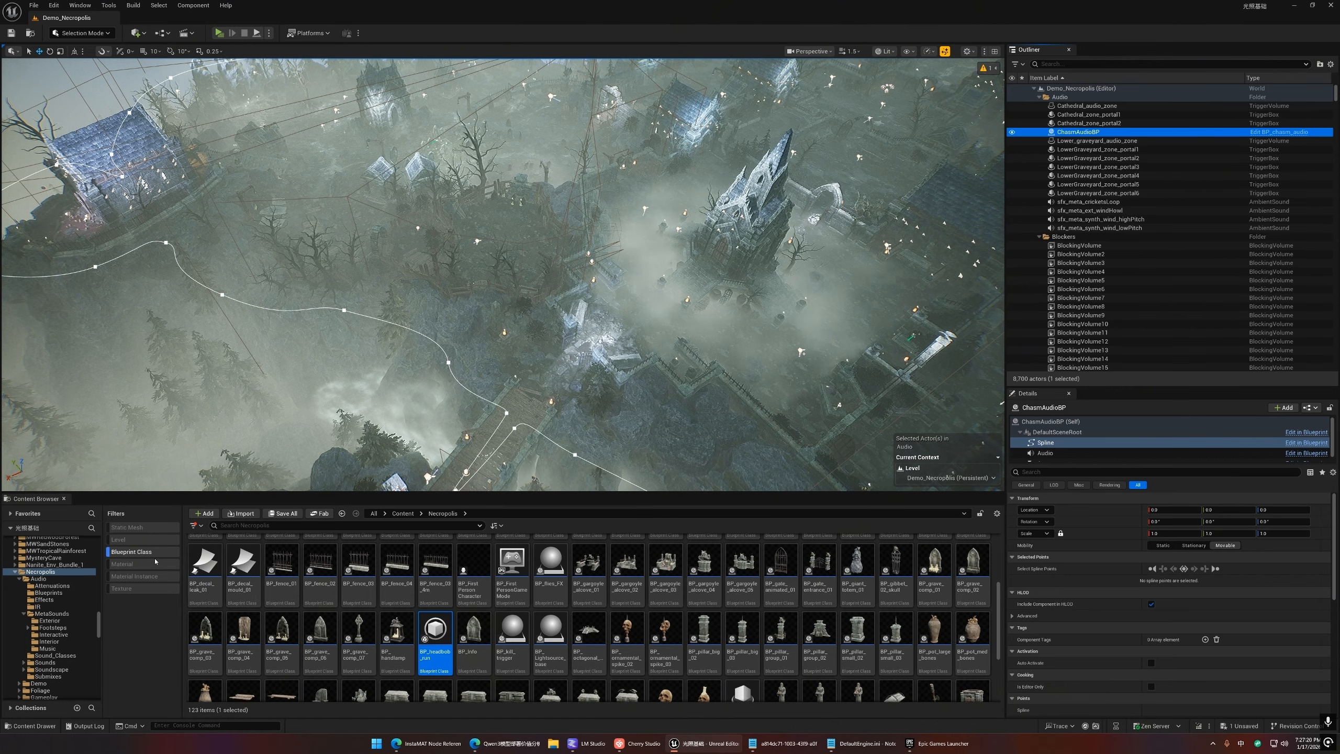
# Place the level view on the graveyard path at ground level and add a level sequence, saved in the Content folder under its default name.
pyautogui.moveTo(486, 295); pyautogui.dragTo(672, 203, button='right')
pyautogui.press('w')
pyautogui.press('w')
pyautogui.scroll(-5, 546, 256)
pyautogui.press('w')
pyautogui.scroll(-5, 647, 206)
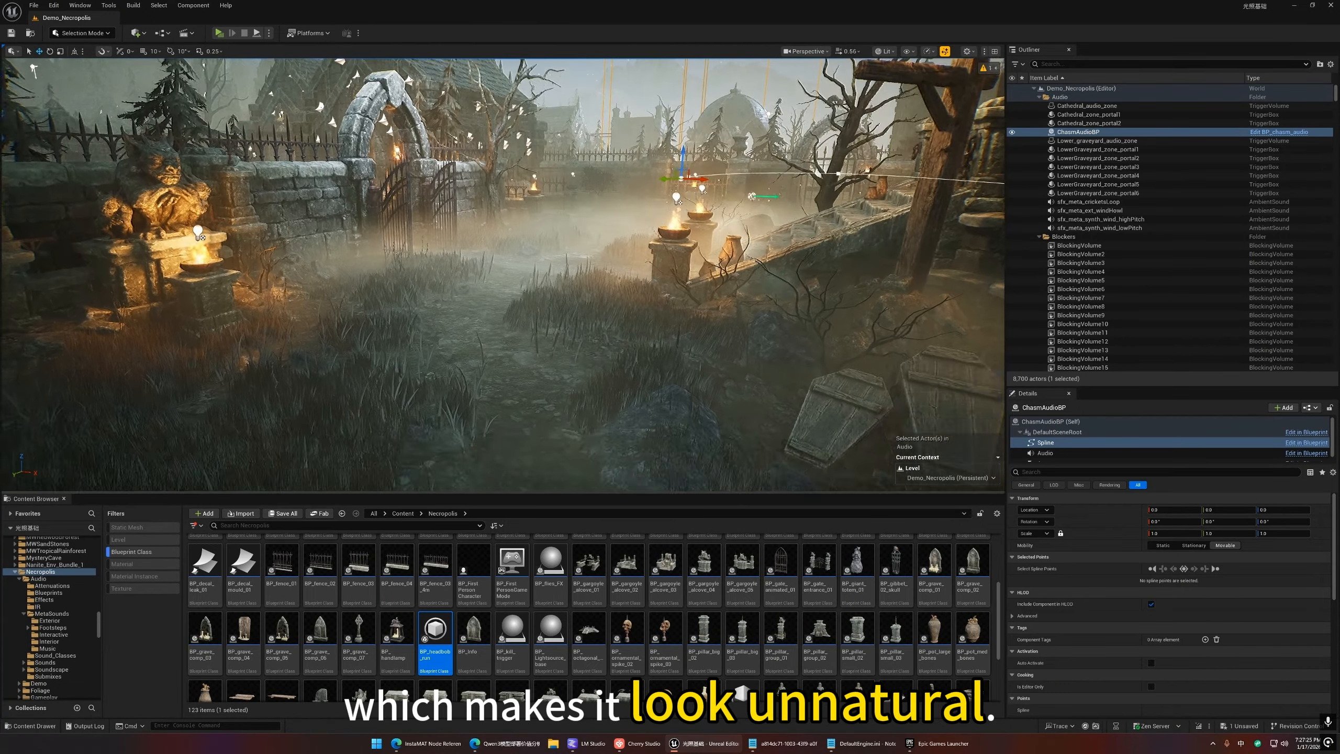
pyautogui.click(186, 33)
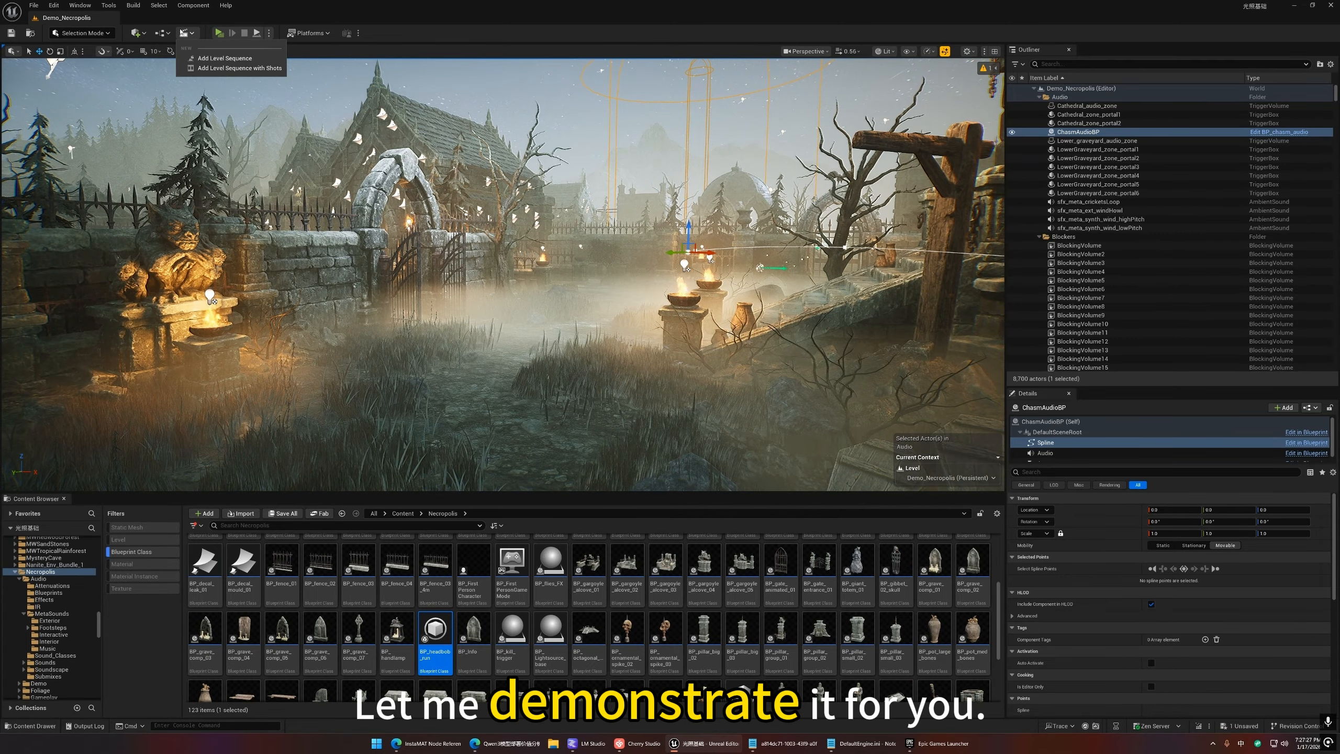
pyautogui.click(212, 59)
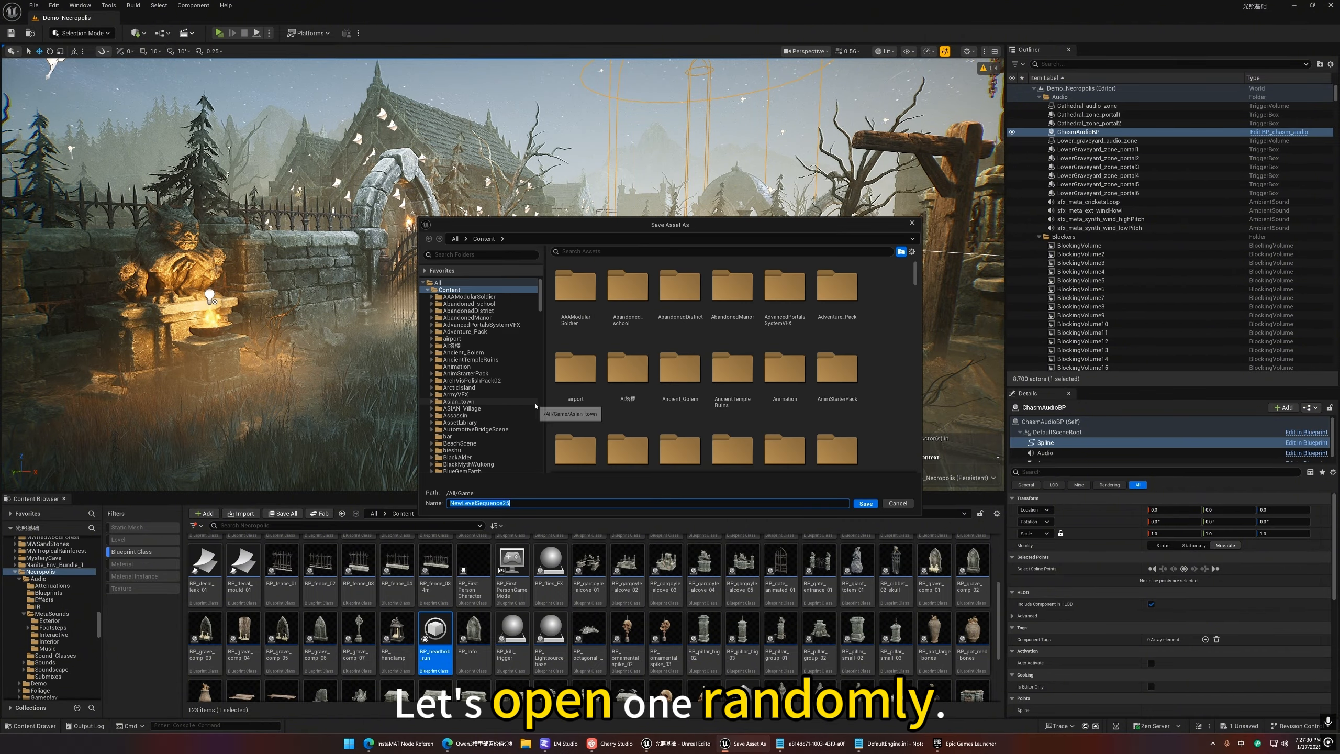
pyautogui.click(866, 503)
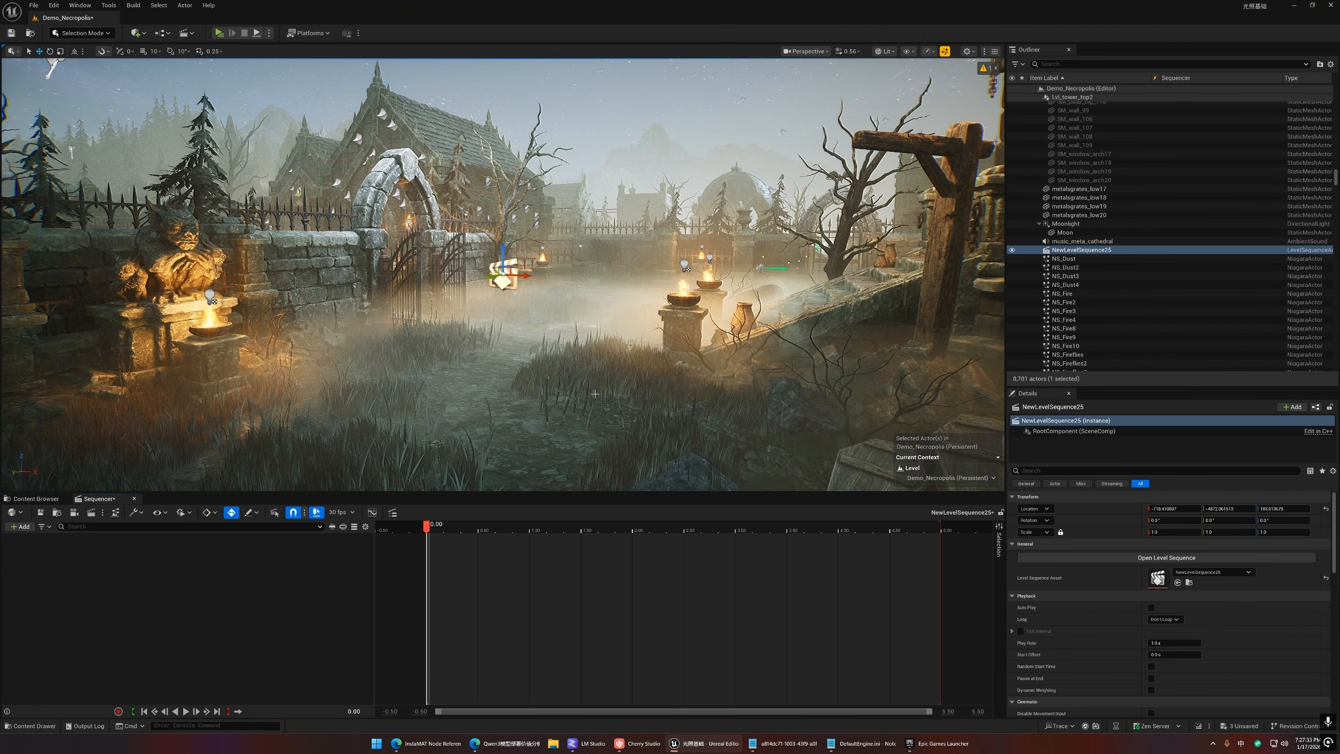
# Create a cine camera in the sequence and frame it on the foggy graveyard beside the gate.
pyautogui.click(75, 512)
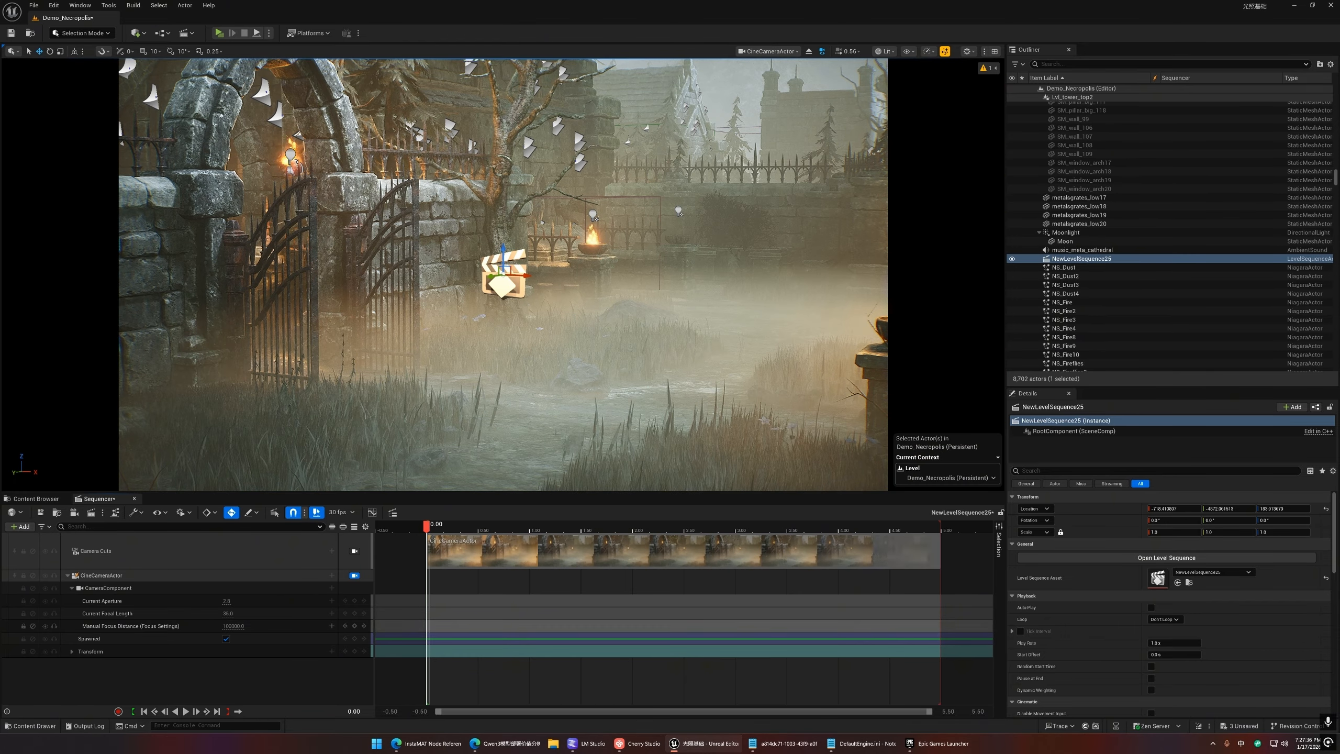
pyautogui.moveTo(501, 295); pyautogui.dragTo(661, 230, button='right')
pyautogui.press('a')
pyautogui.press('q')
pyautogui.scroll(-6, 689, 327)
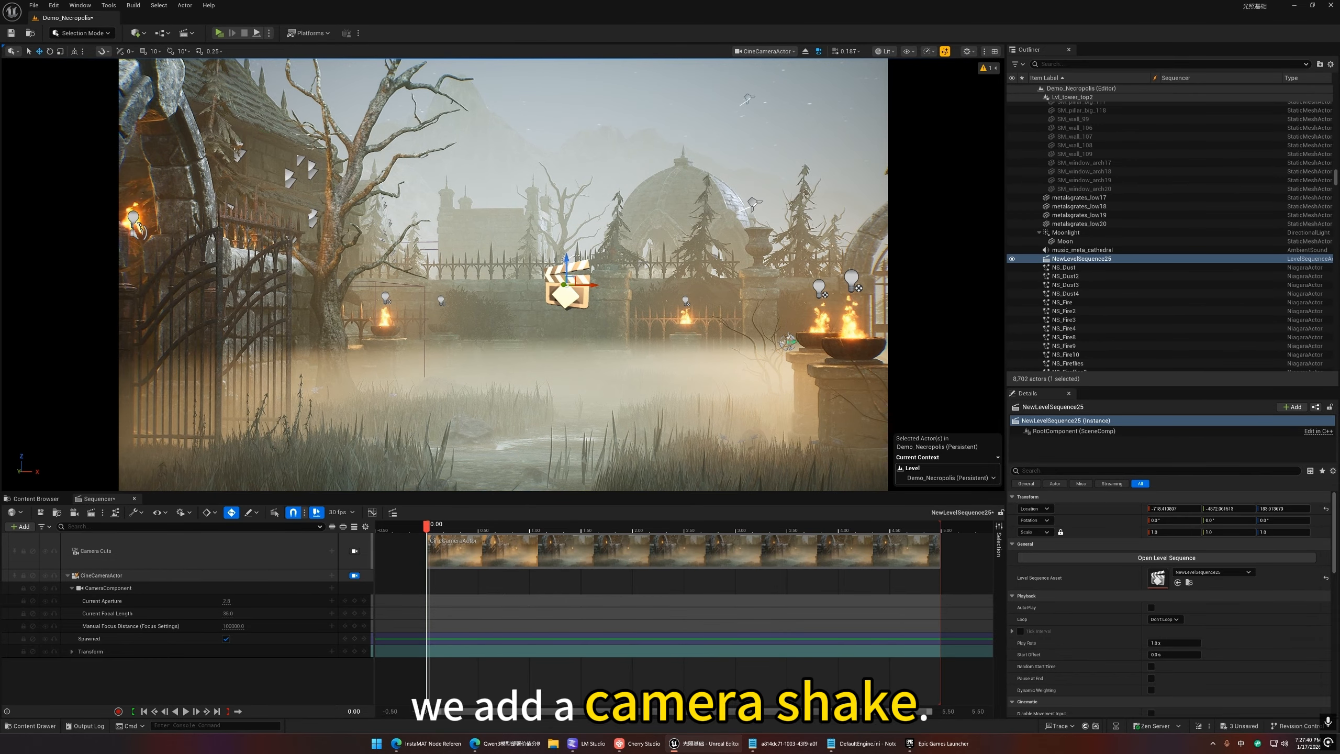
# Add a Camera Shake track using BP_headbob_run to CineCameraActor and scrub the first frames to preview it.
pyautogui.click(331, 575)
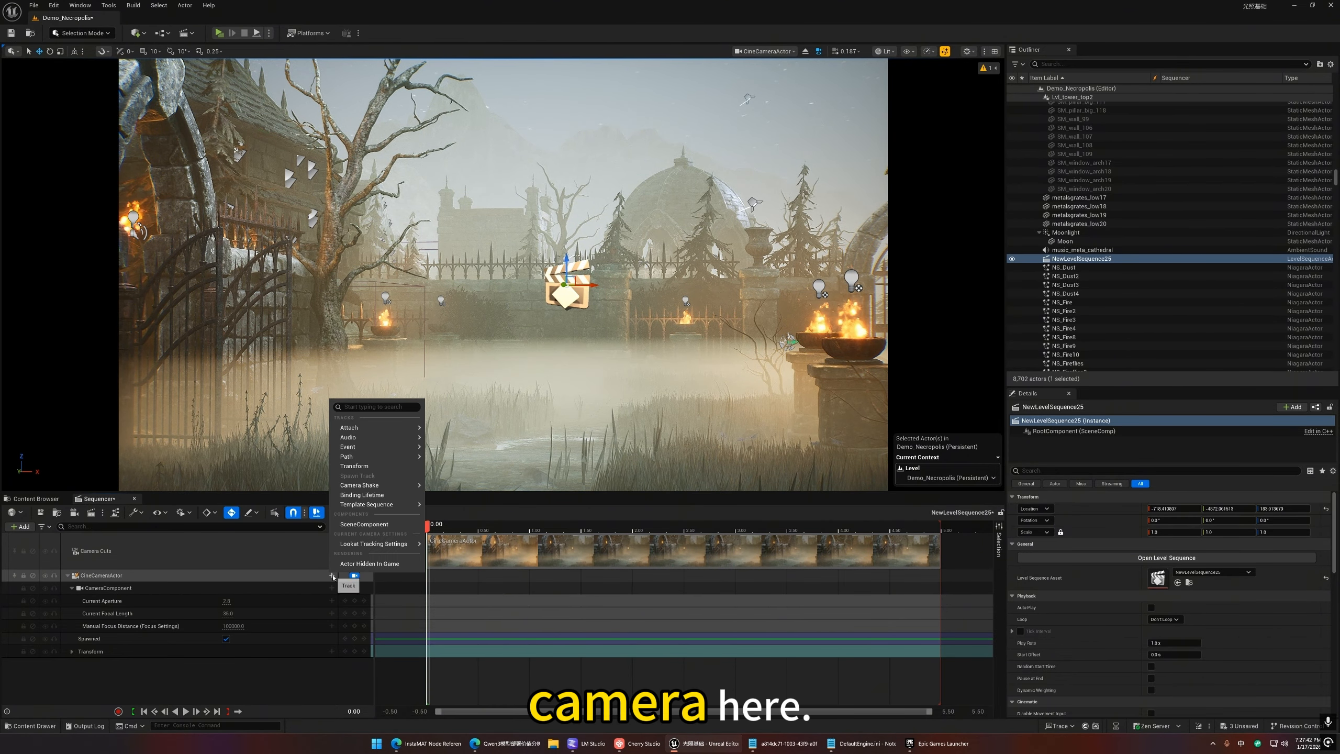
pyautogui.moveTo(396, 484)
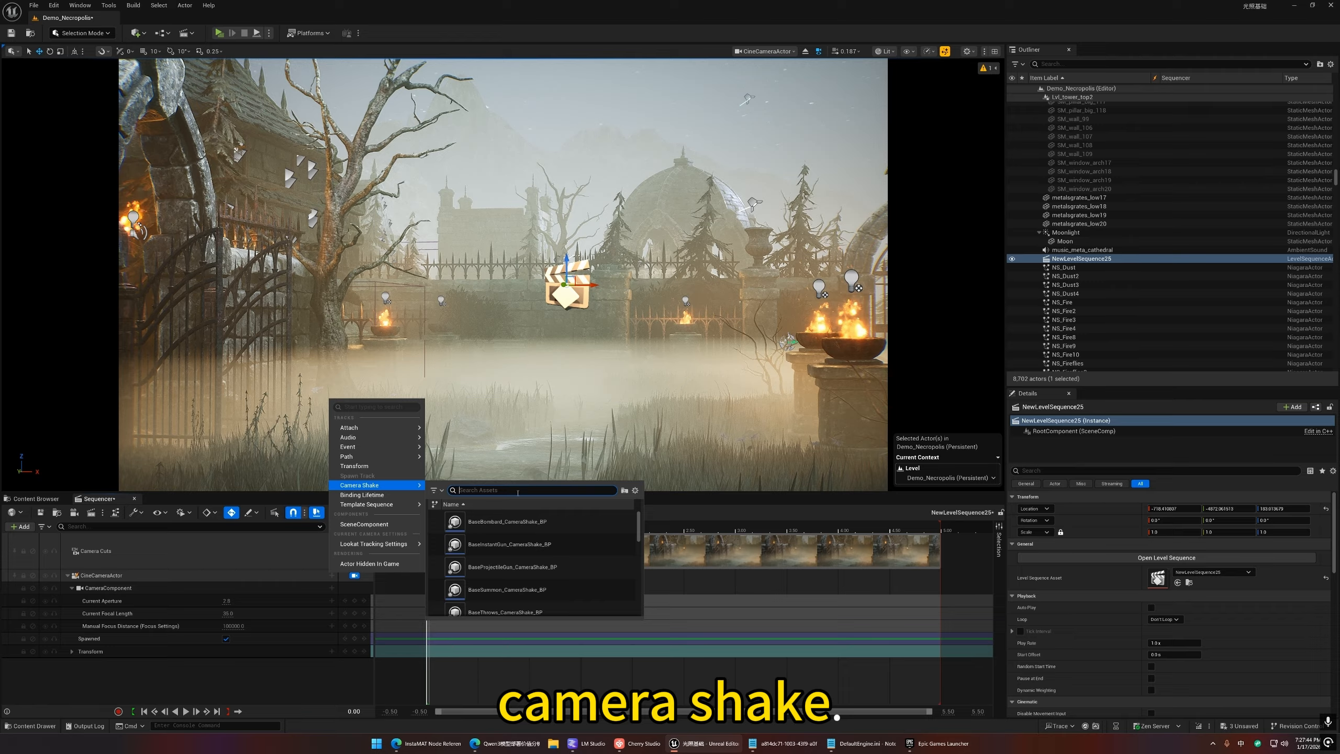
pyautogui.write('bob')
pyautogui.click(504, 525)
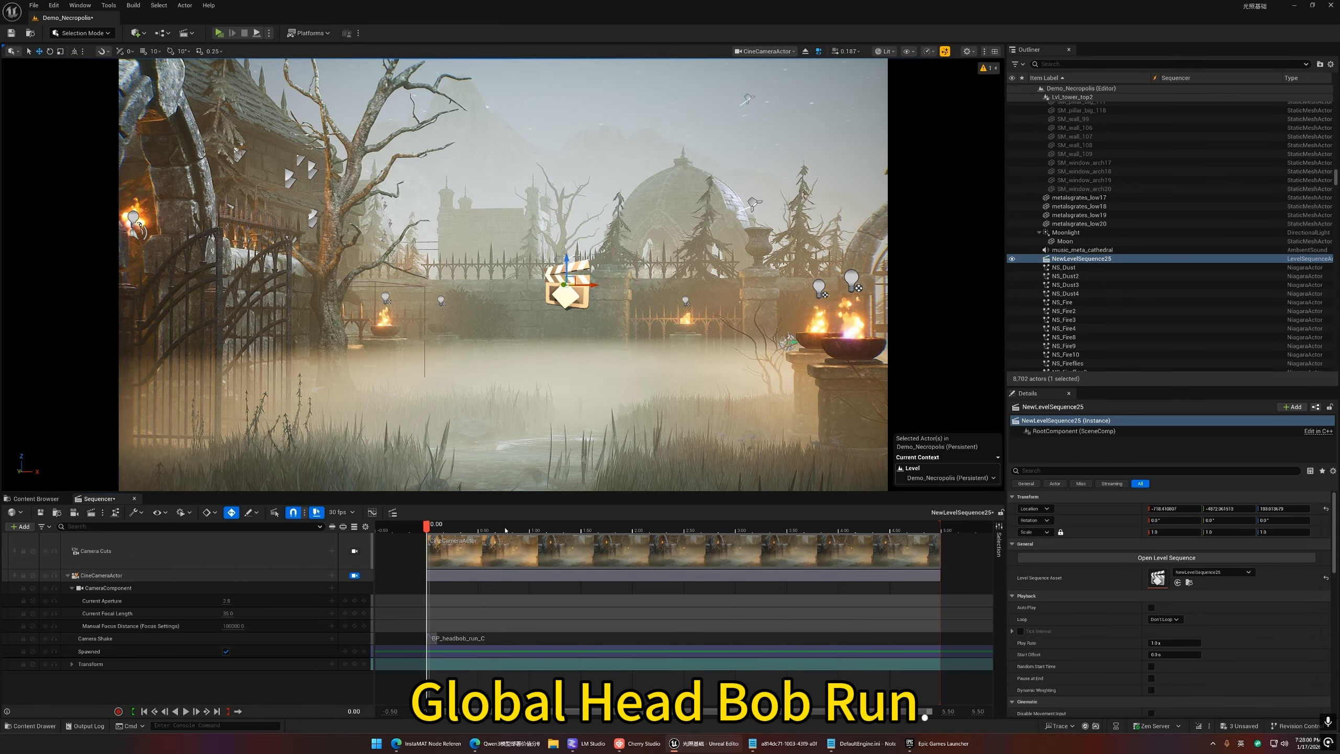
pyautogui.click(437, 640)
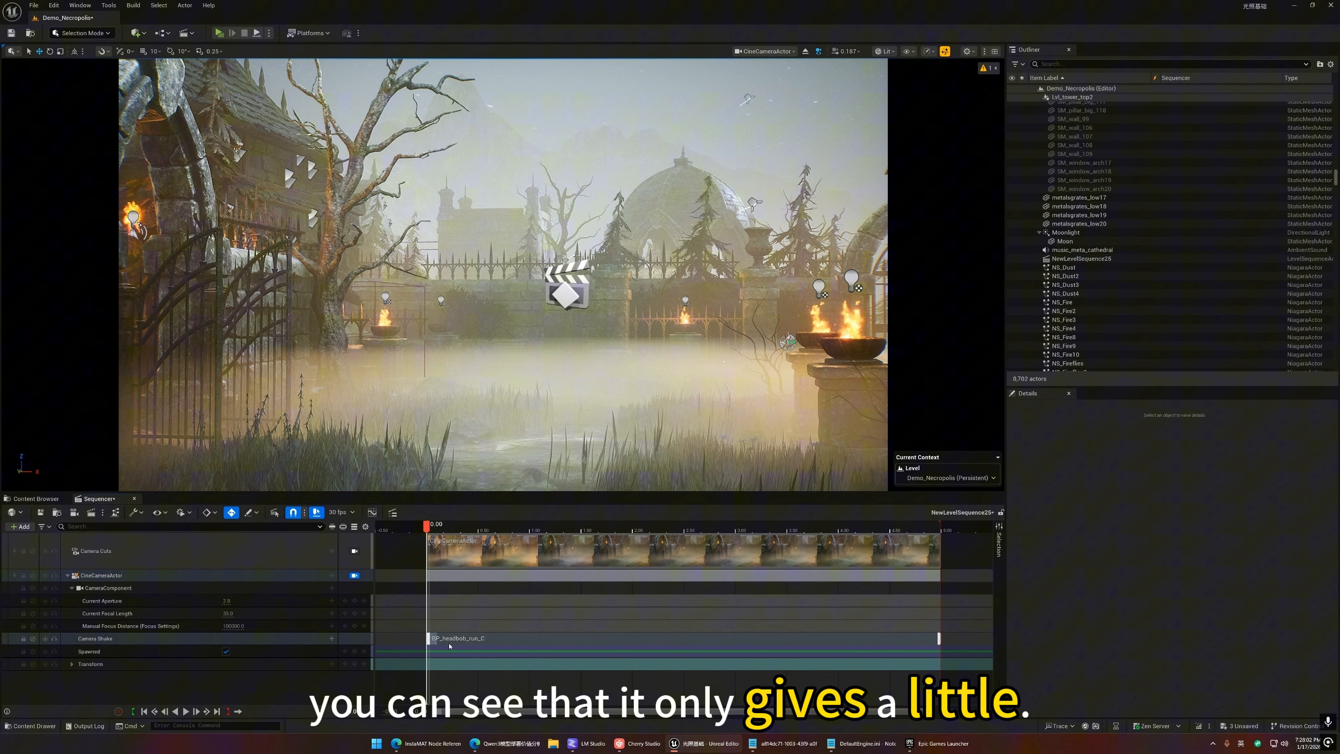
pyautogui.click(423, 530)
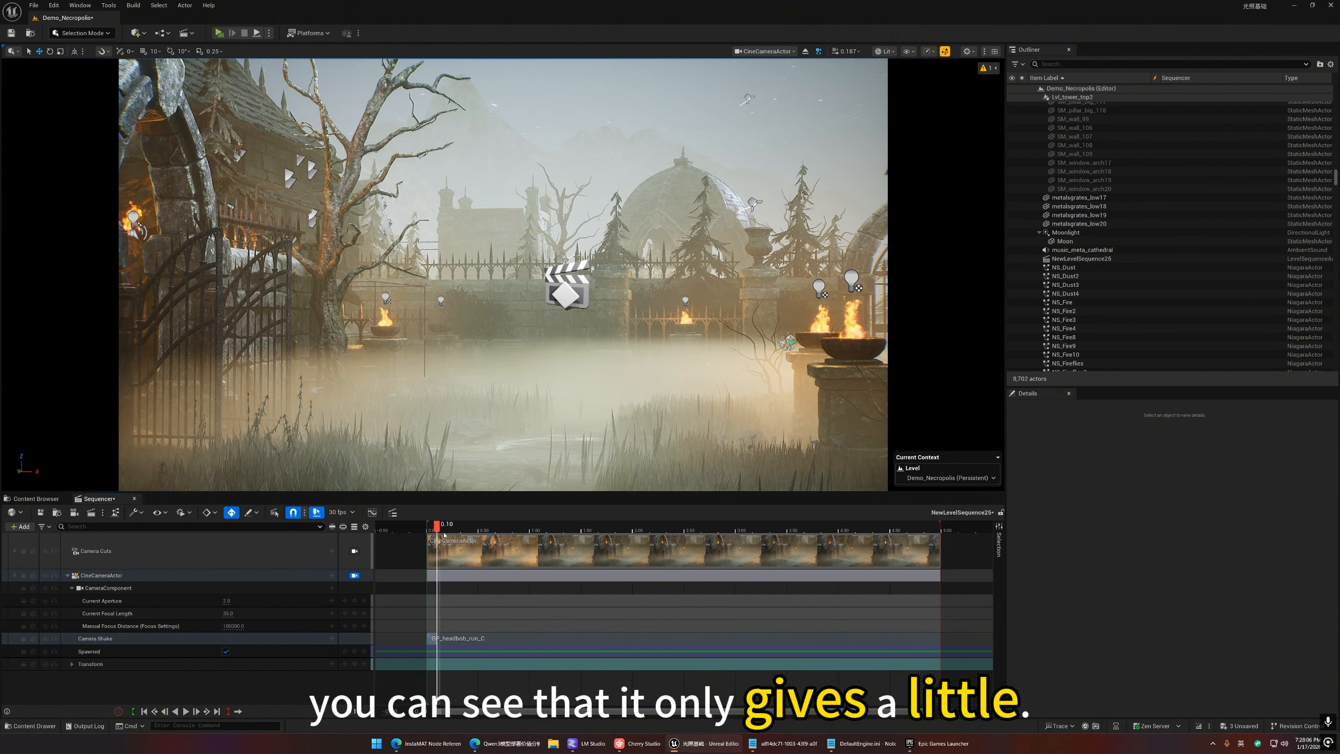
# Set the Timing Duration of the BP_headbob_run camera shake to -1.0 and return to the level editor.
pyautogui.click(36, 499)
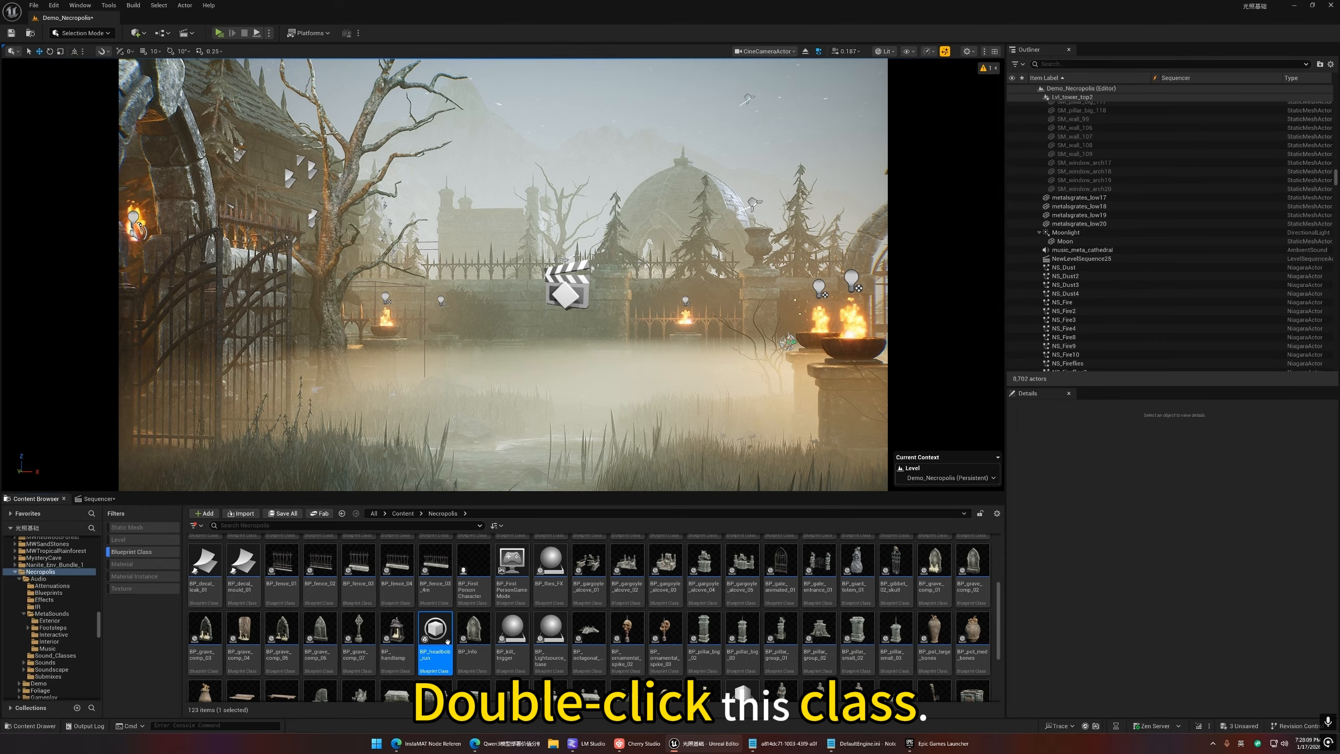
pyautogui.doubleClick(446, 671)
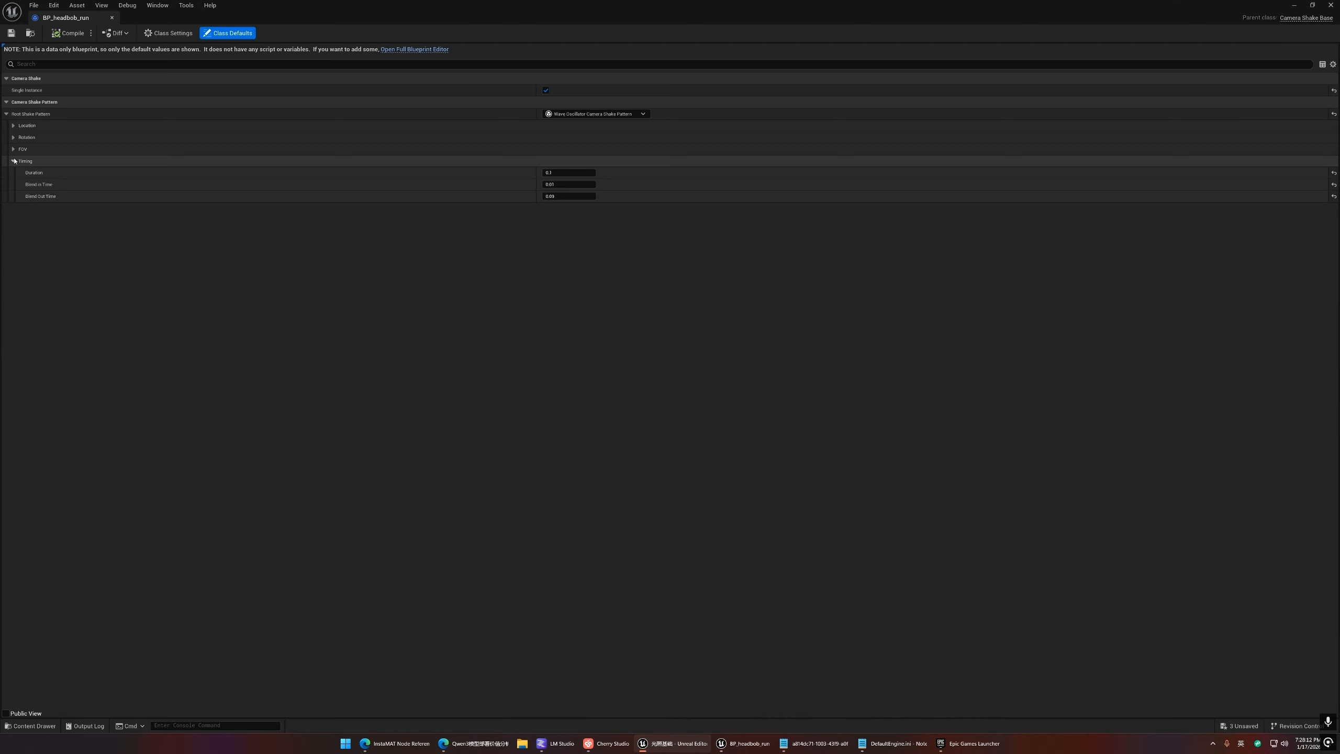
pyautogui.click(556, 173)
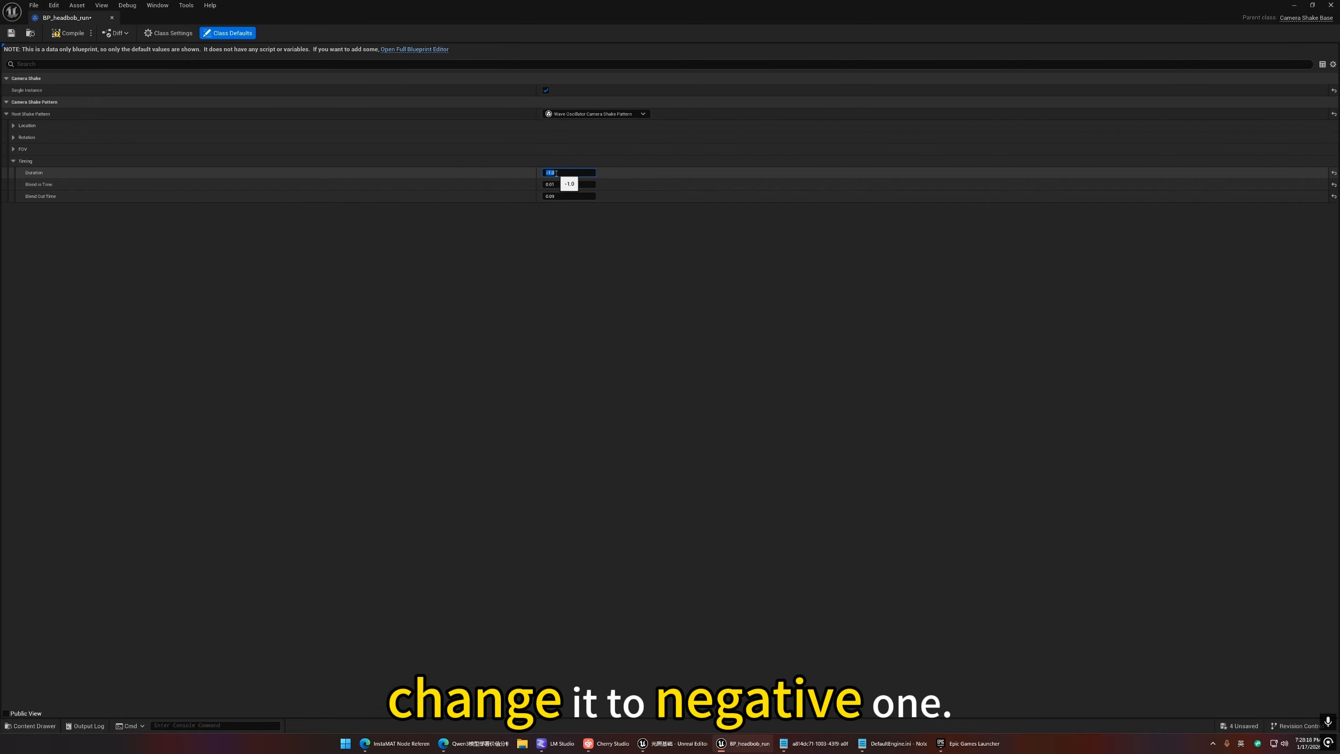
pyautogui.click(542, 293)
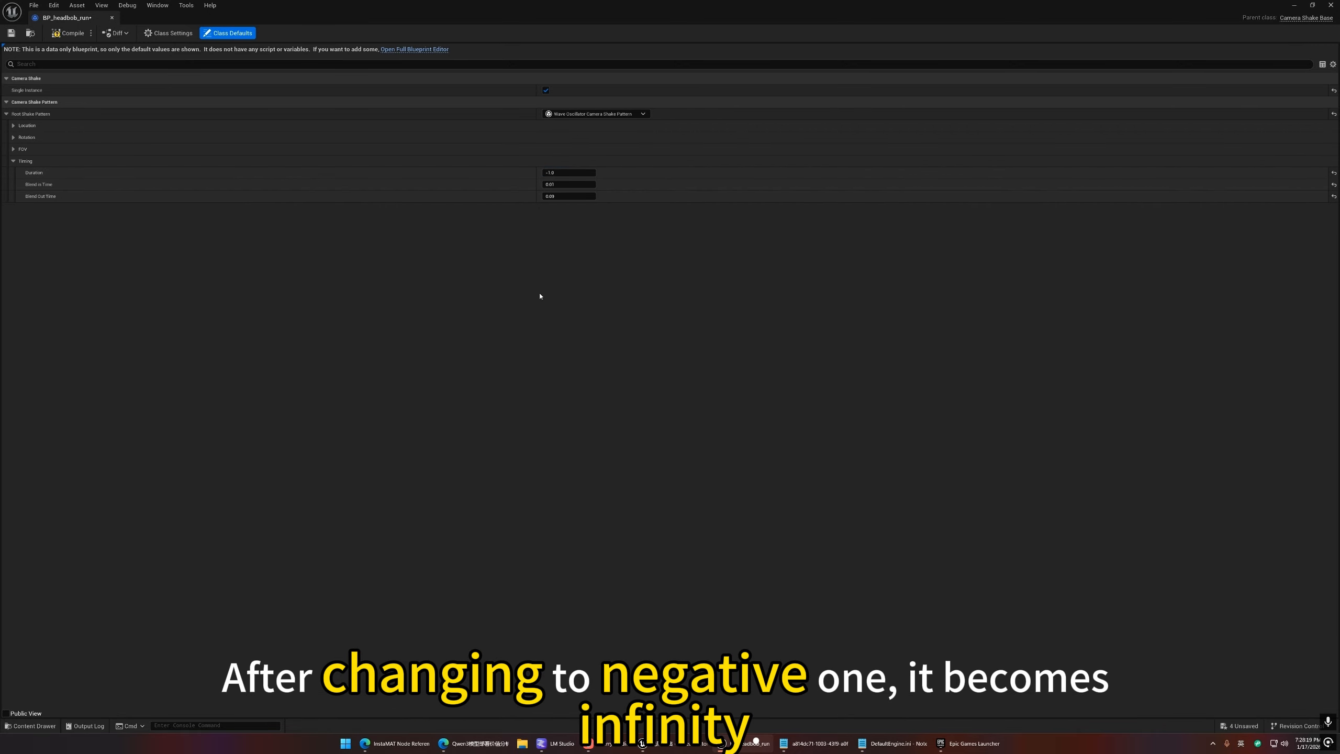
pyautogui.click(1294, 8)
# Scrub through the level sequence to preview the camera shake, ending near the start of the timeline.
pyautogui.click(96, 498)
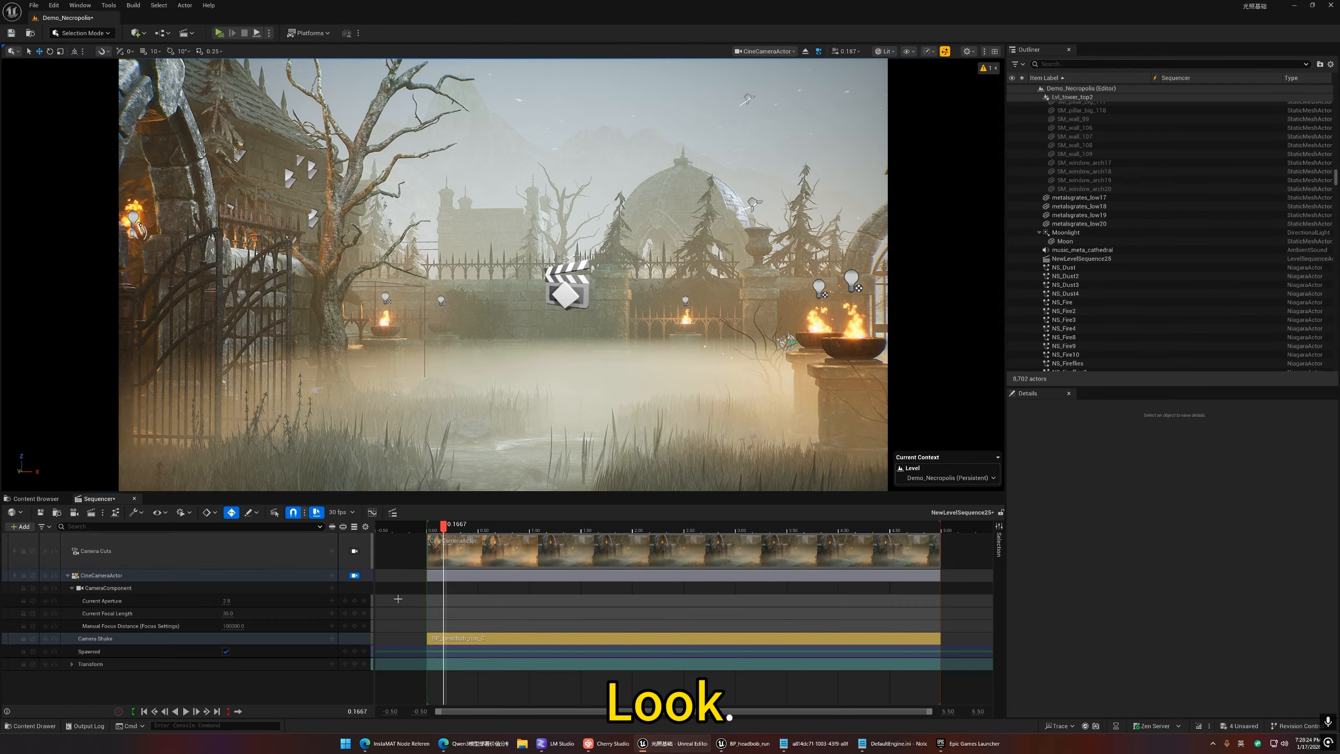
pyautogui.moveTo(444, 526); pyautogui.dragTo(807, 584)
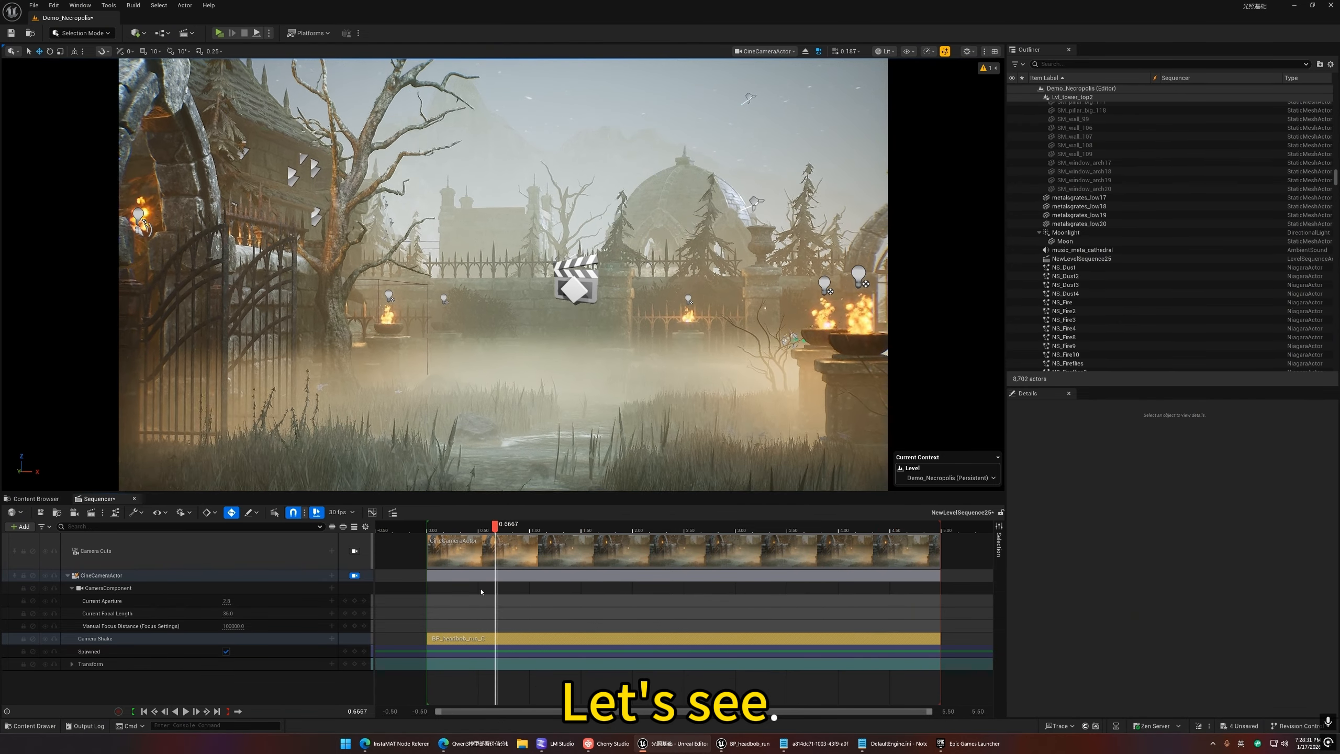
pyautogui.moveTo(493, 581); pyautogui.dragTo(429, 581)
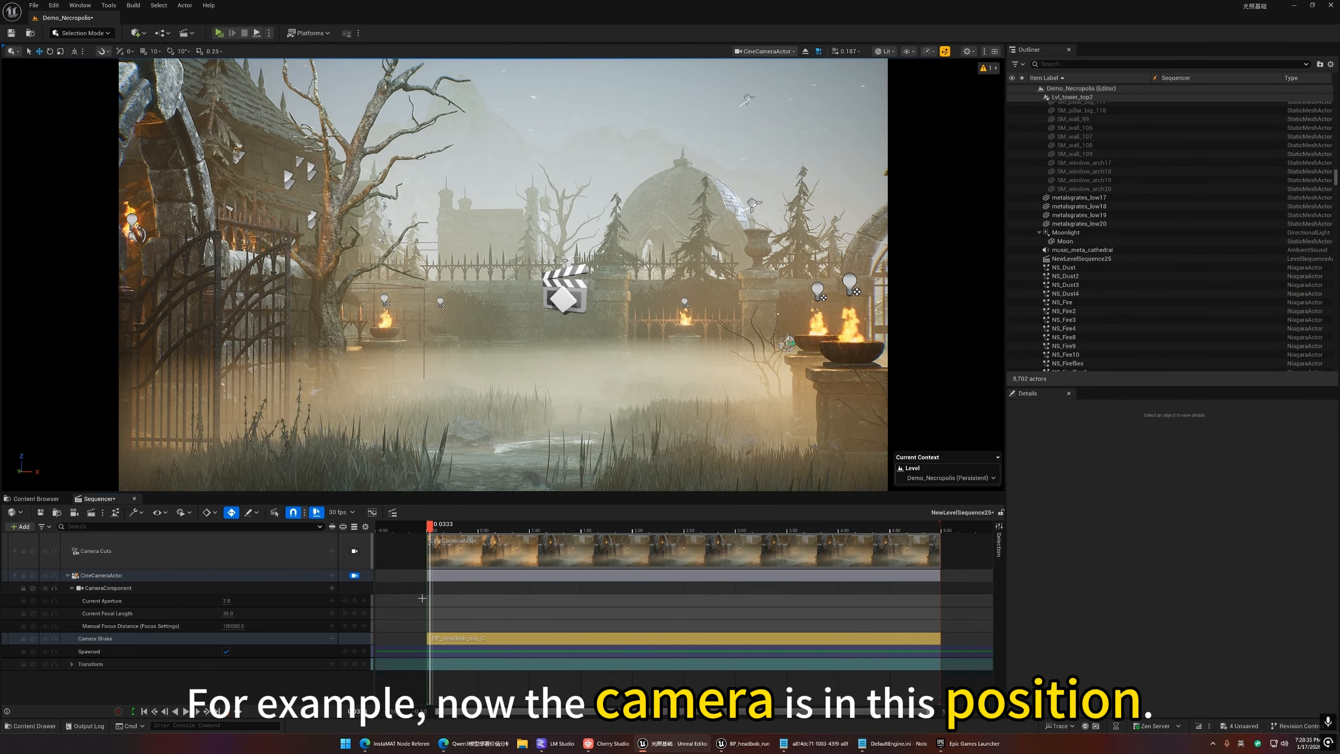
# Keyframe the camera's transform at 0.0333 and at a position further forward at 4.90, and play the sequence.
pyautogui.click(354, 665)
pyautogui.moveTo(430, 527); pyautogui.dragTo(932, 546)
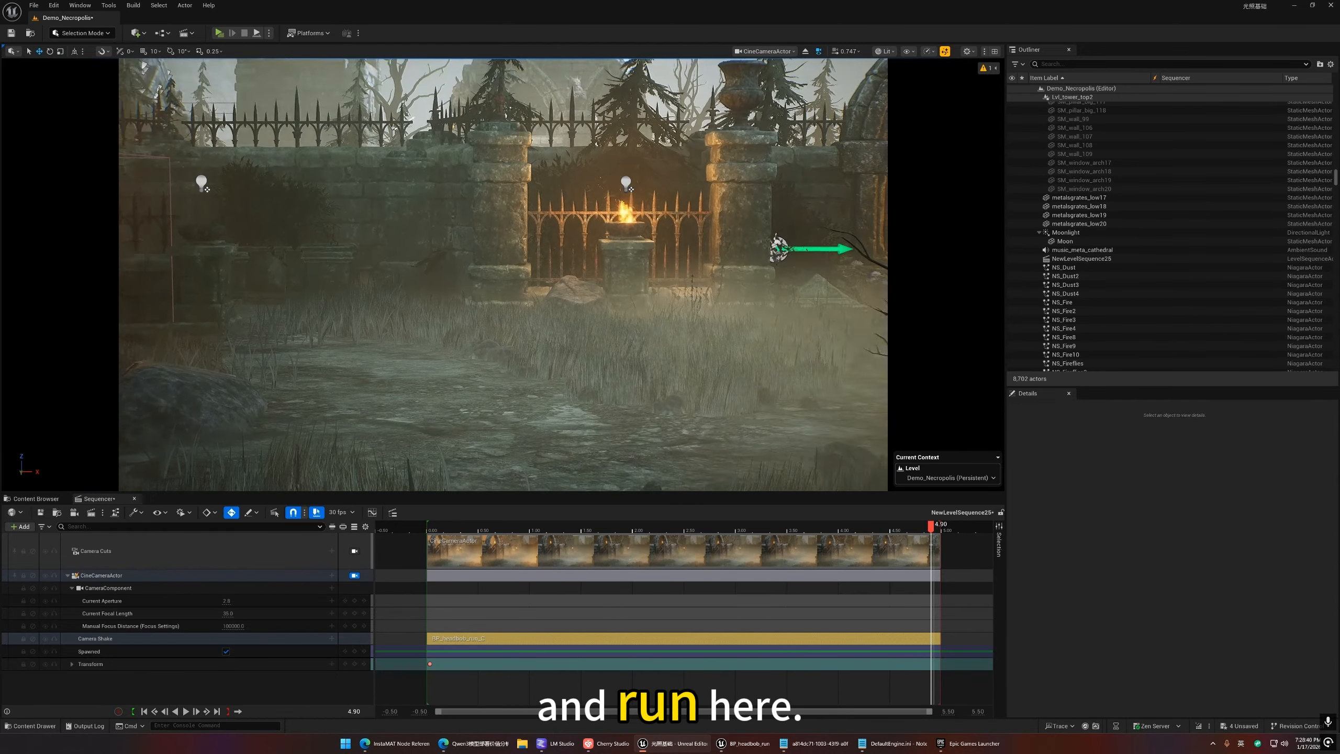
pyautogui.moveTo(503, 274); pyautogui.dragTo(459, 237, button='right')
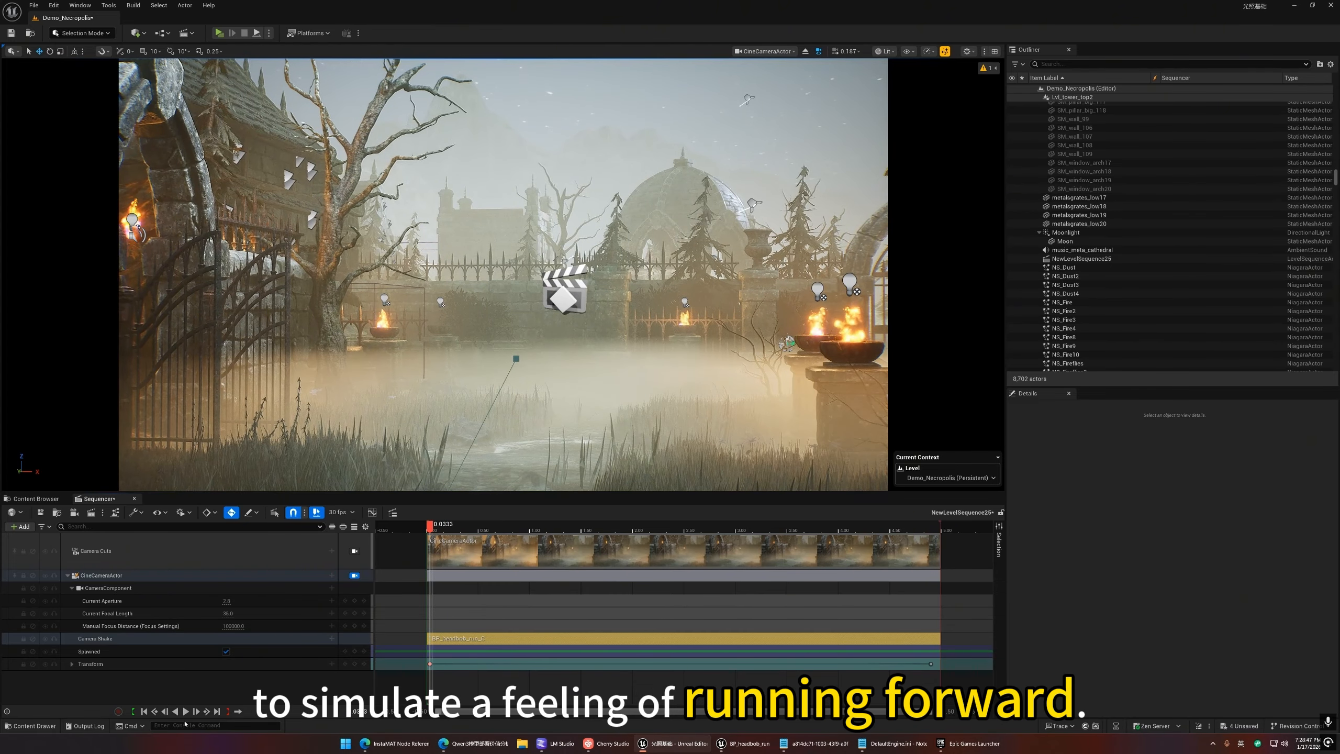
pyautogui.click(186, 711)
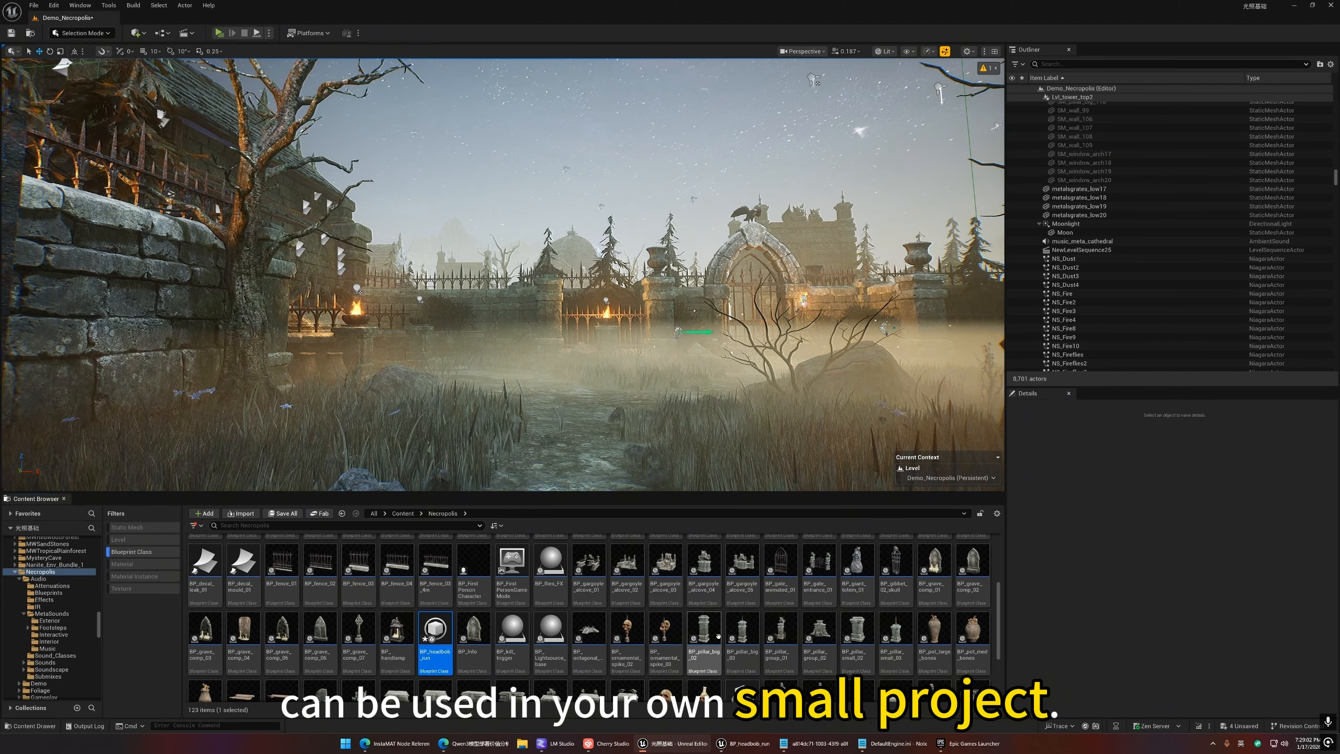
# Open the BP_kill_trigger blueprint from the Necropolis folder and examine its overlap event graph.
pyautogui.doubleClick(513, 638)
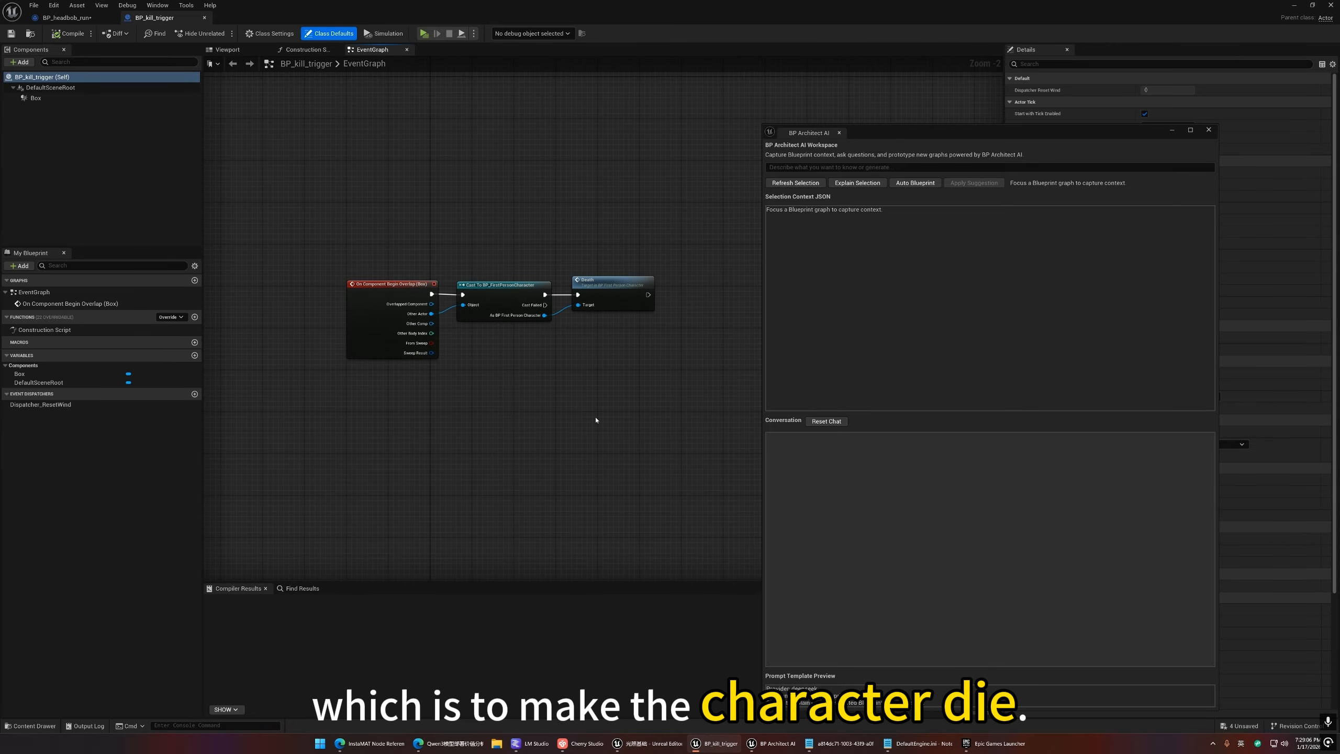
pyautogui.moveTo(591, 404); pyautogui.dragTo(591, 443, button='right')
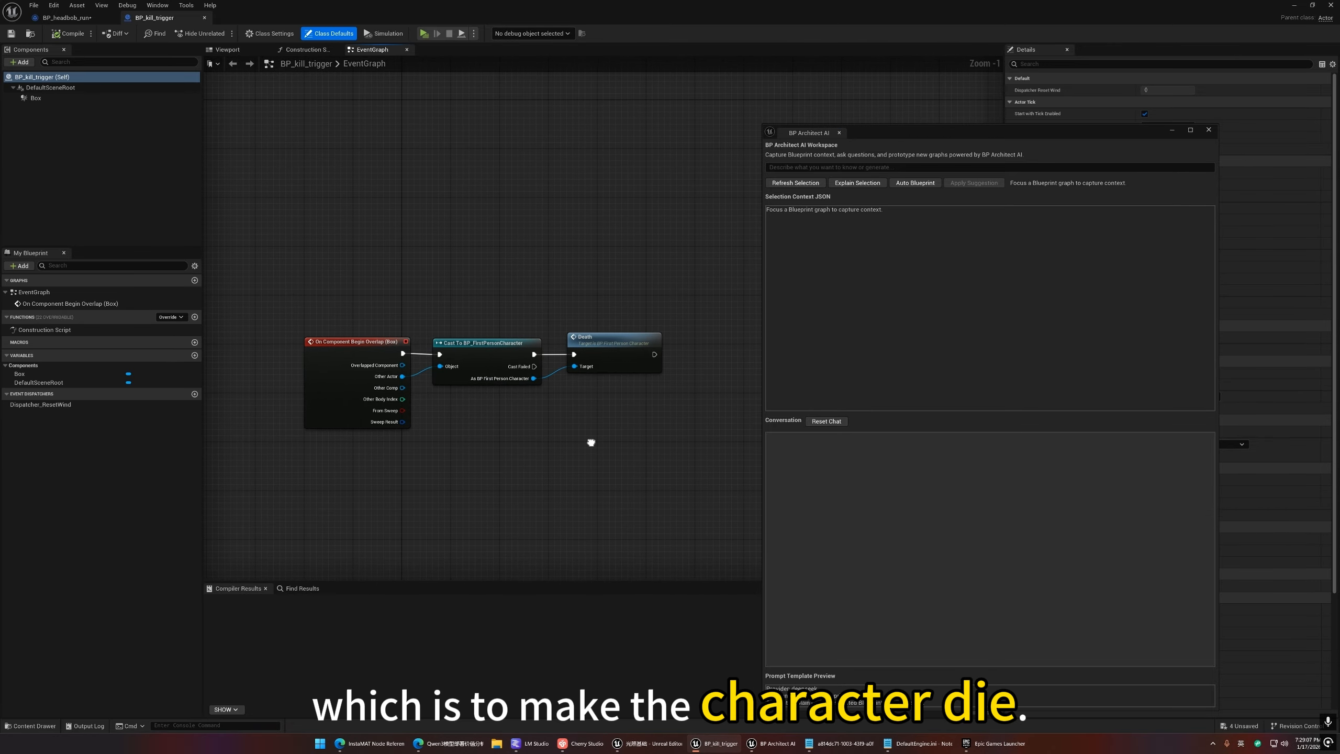
# Open the Death event called by the kill trigger in BP_FirstPersonCharacter and examine the layout of the character's event graph.
pyautogui.doubleClick(601, 349)
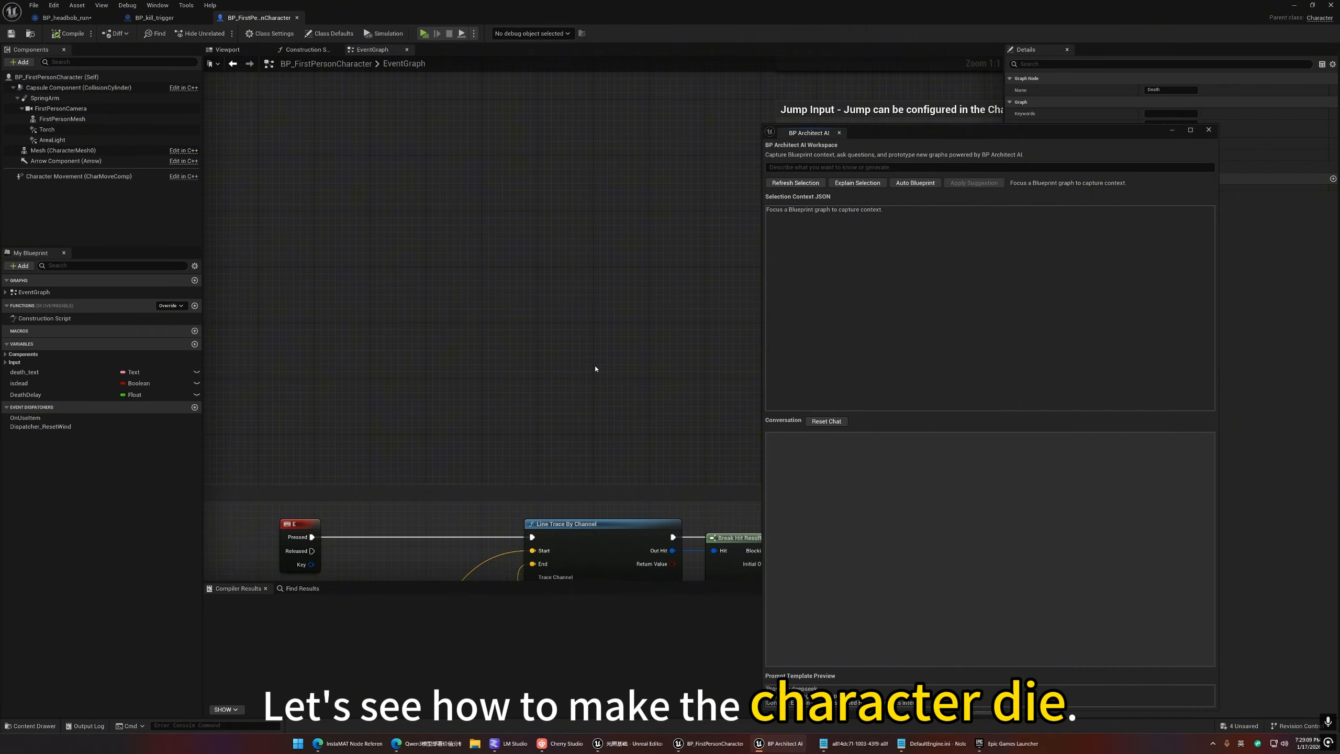
pyautogui.scroll(-4, 595, 368)
pyautogui.scroll(-5, 349, 371)
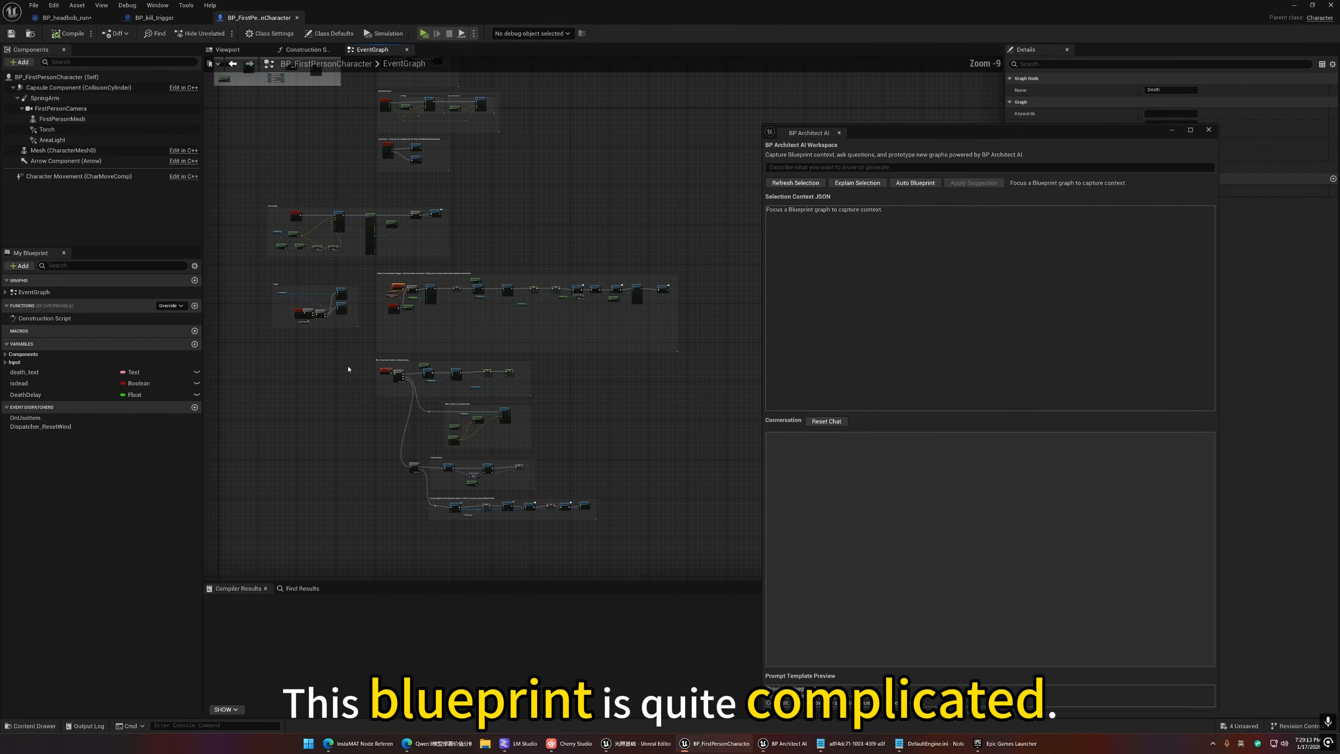
pyautogui.moveTo(350, 371); pyautogui.dragTo(406, 503, button='right')
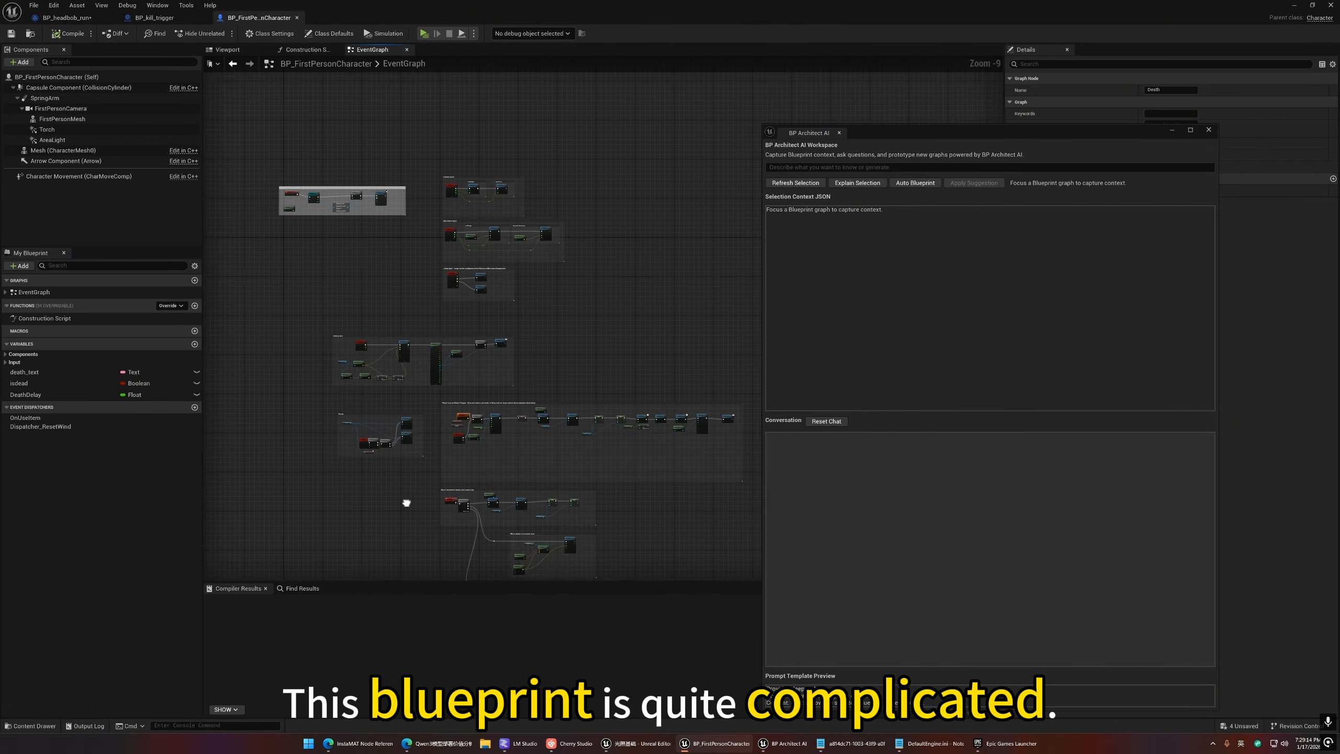
pyautogui.scroll(3, 371, 284)
pyautogui.moveTo(398, 329); pyautogui.dragTo(336, 251, button='right')
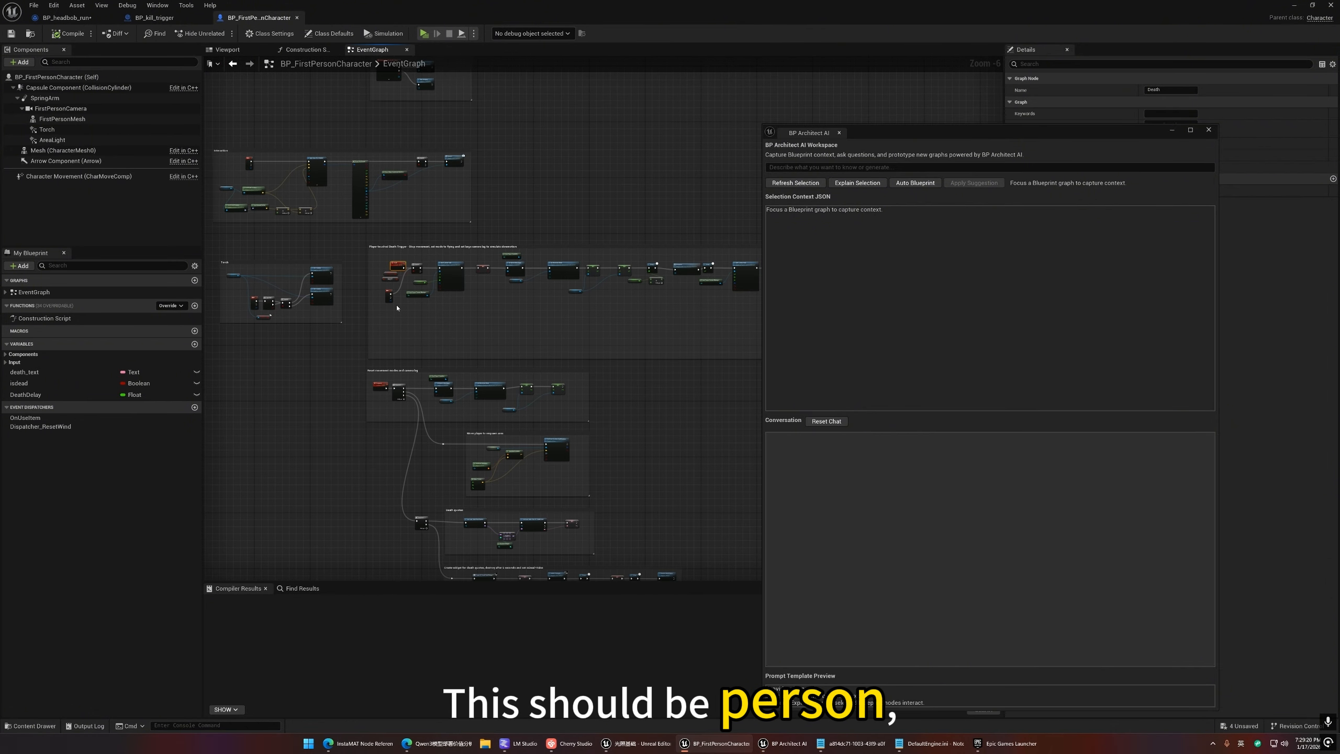
pyautogui.scroll(-1, 397, 309)
pyautogui.scroll(3, 400, 317)
pyautogui.moveTo(401, 317); pyautogui.dragTo(21, 360, button='right')
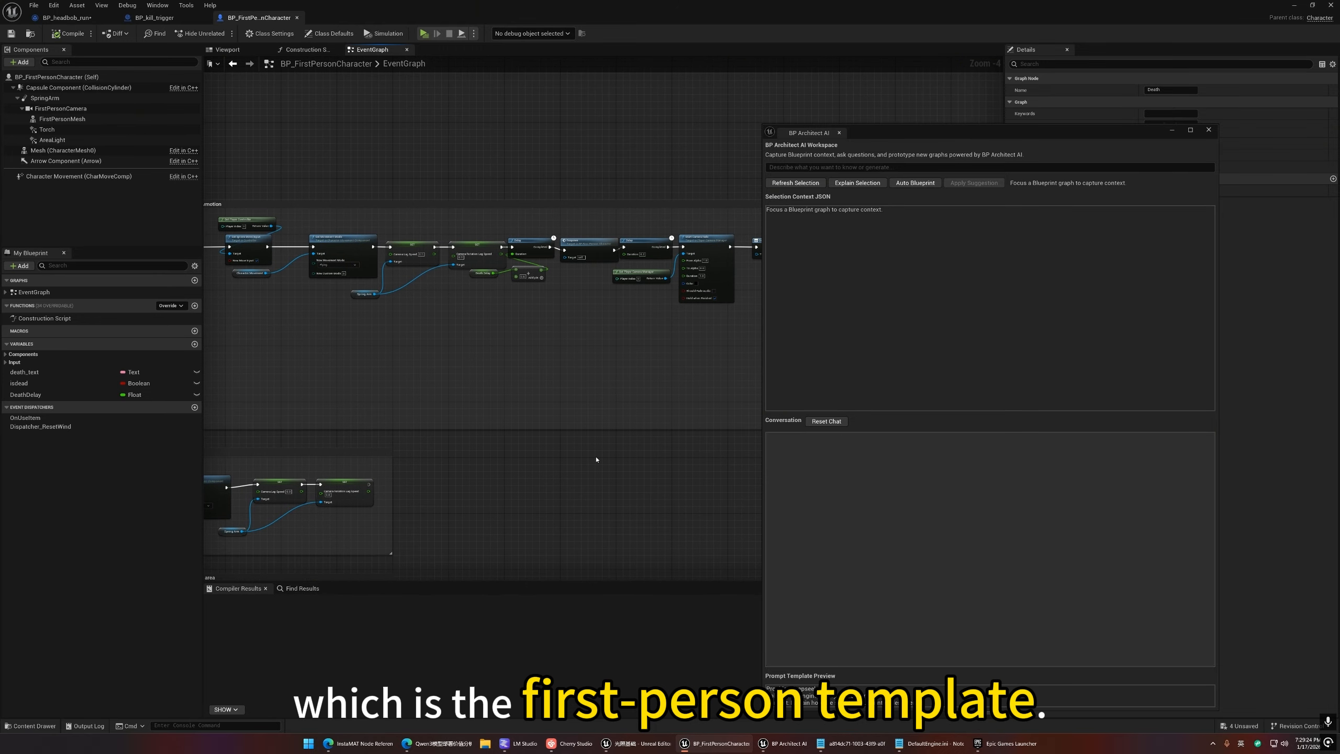
pyautogui.scroll(-2, 596, 456)
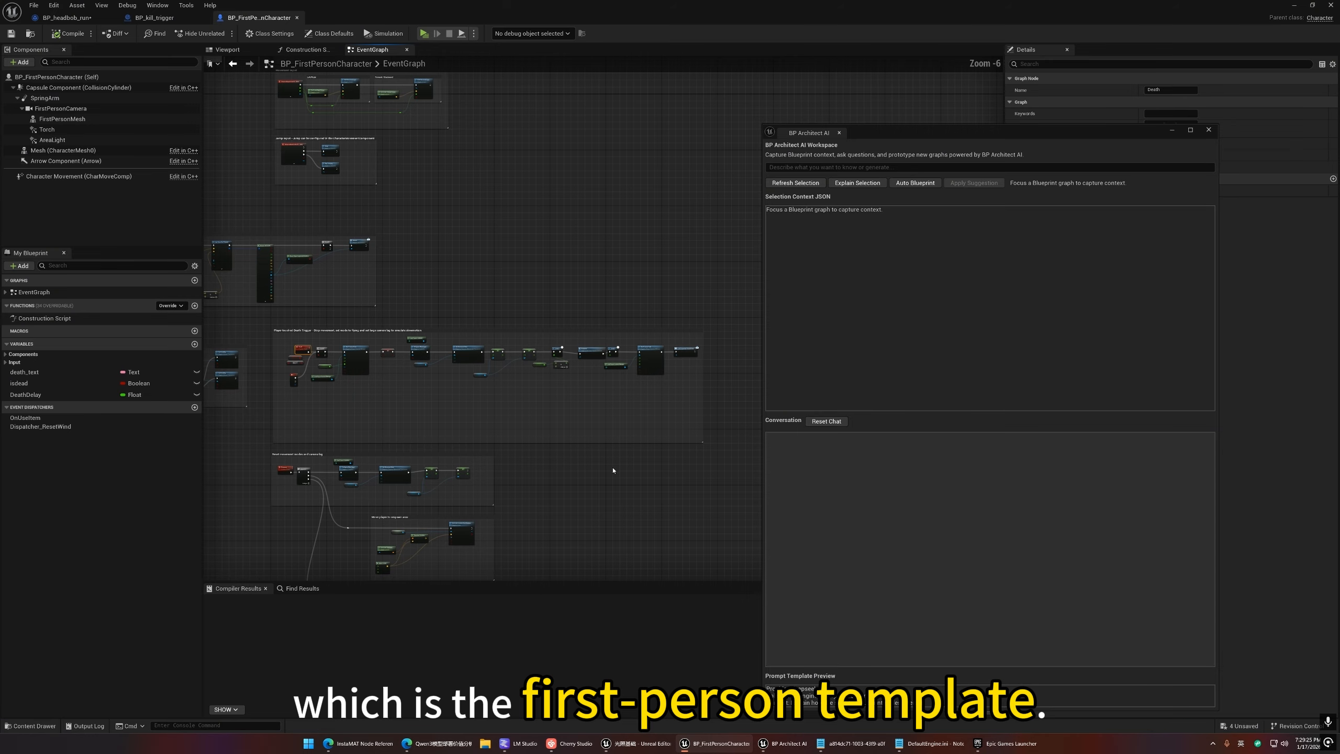
pyautogui.moveTo(613, 470); pyautogui.dragTo(583, 485, button='right')
pyautogui.scroll(2, 585, 480)
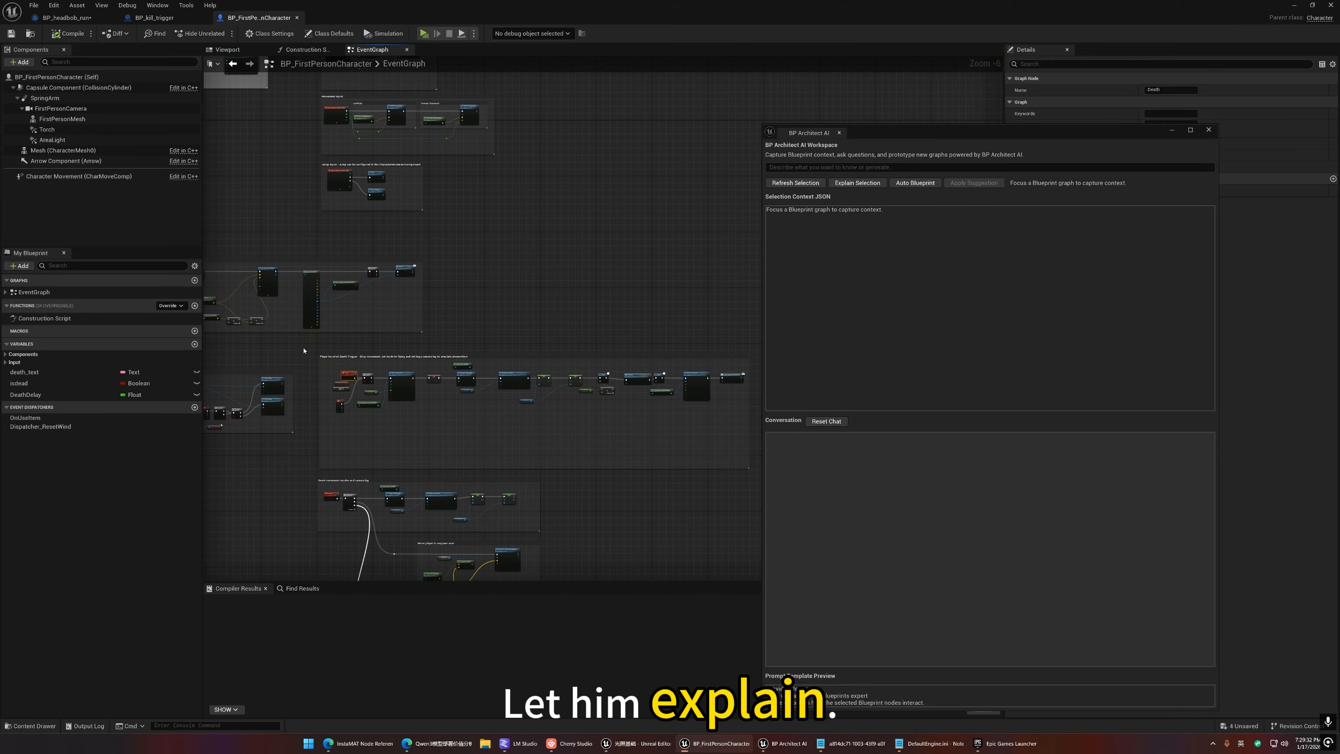
# Select the death and respawn node groups and have BP Architect AI explain them with the prompt "用 中文解释".
pyautogui.moveTo(304, 350); pyautogui.dragTo(697, 454)
pyautogui.moveTo(697, 455); pyautogui.dragTo(699, 464)
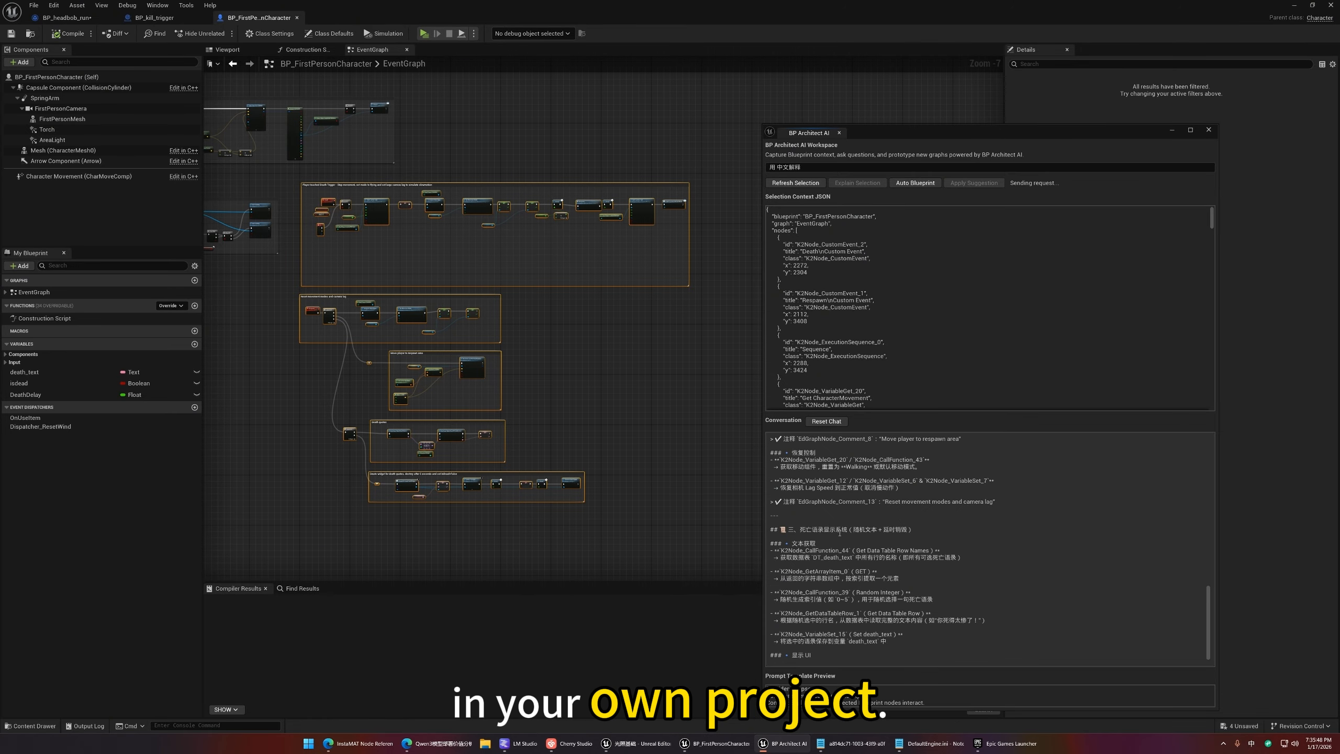
pyautogui.scroll(3, 613, 348)
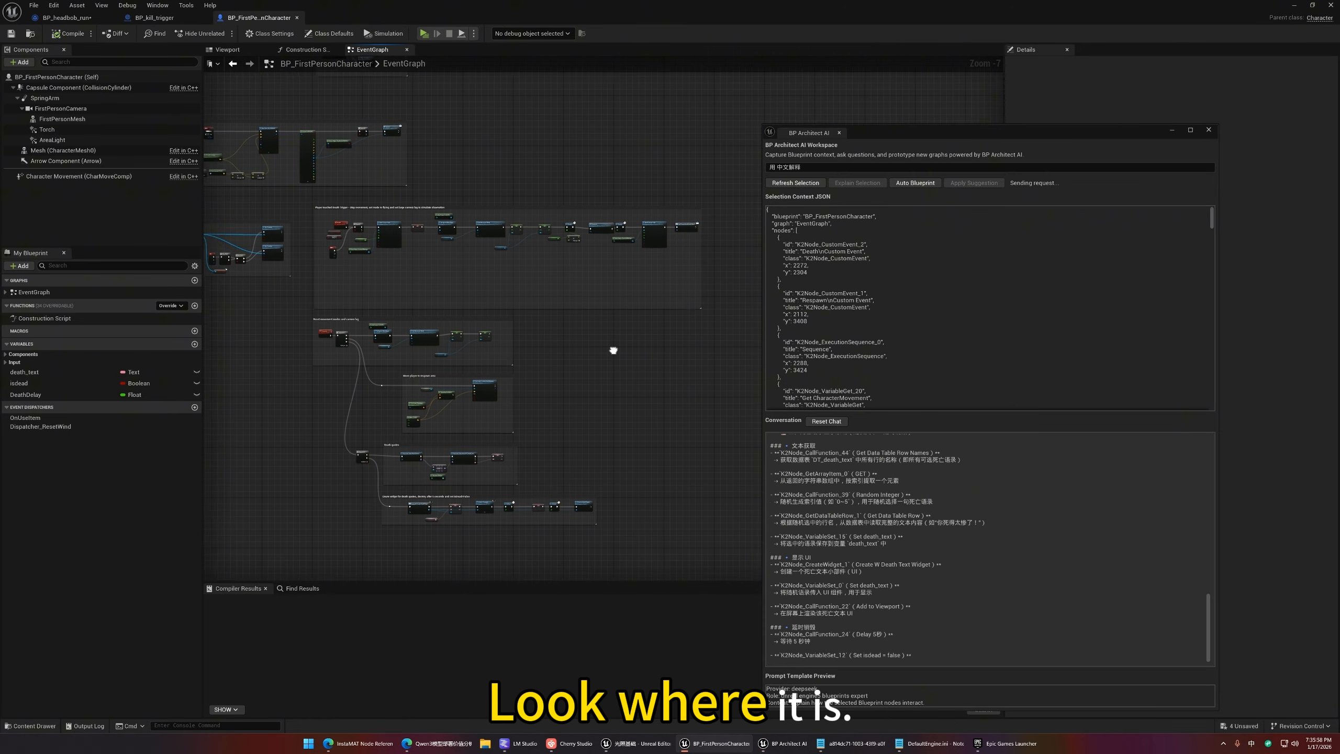
# Examine the Death quotes and death text widget nodes alongside the design highlights in the AI explanation, and select the Death Text variable node.
pyautogui.moveTo(617, 362); pyautogui.dragTo(754, 277, button='right')
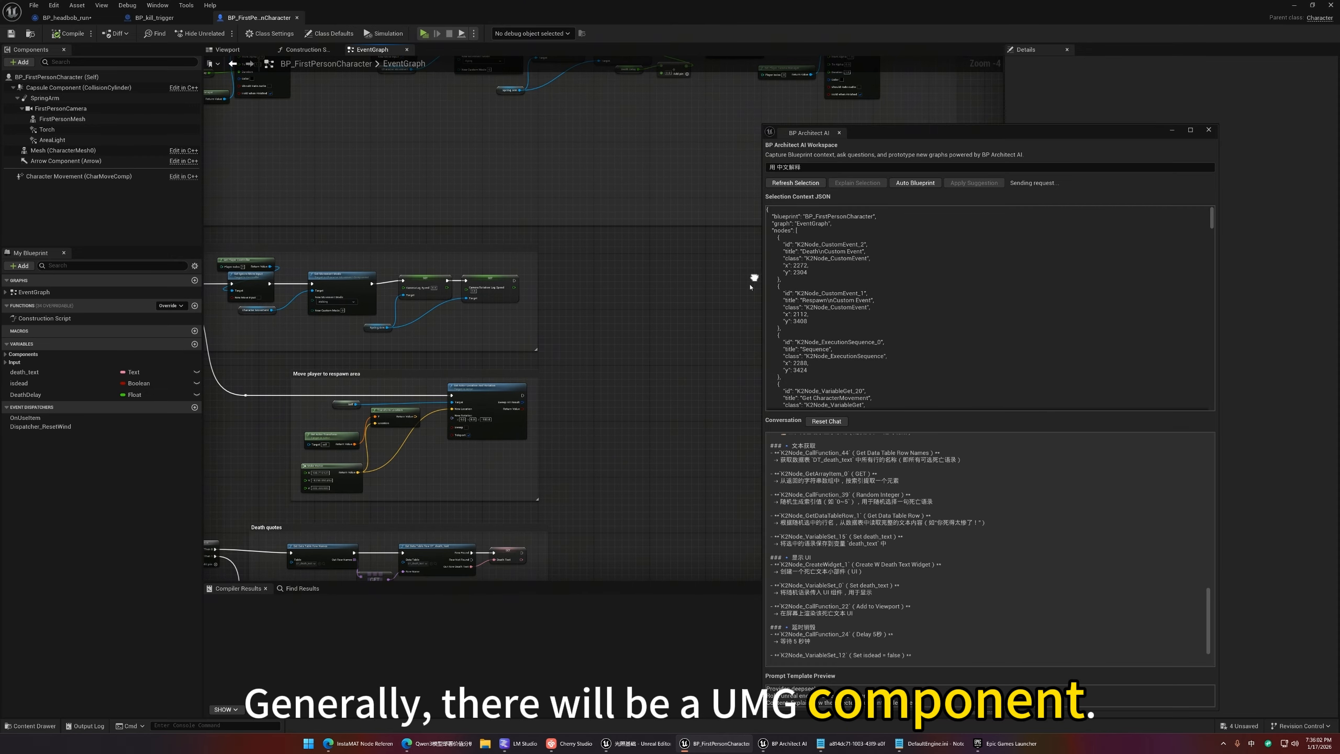
pyautogui.moveTo(589, 419); pyautogui.dragTo(658, 289, button='right')
pyautogui.scroll(2, 565, 358)
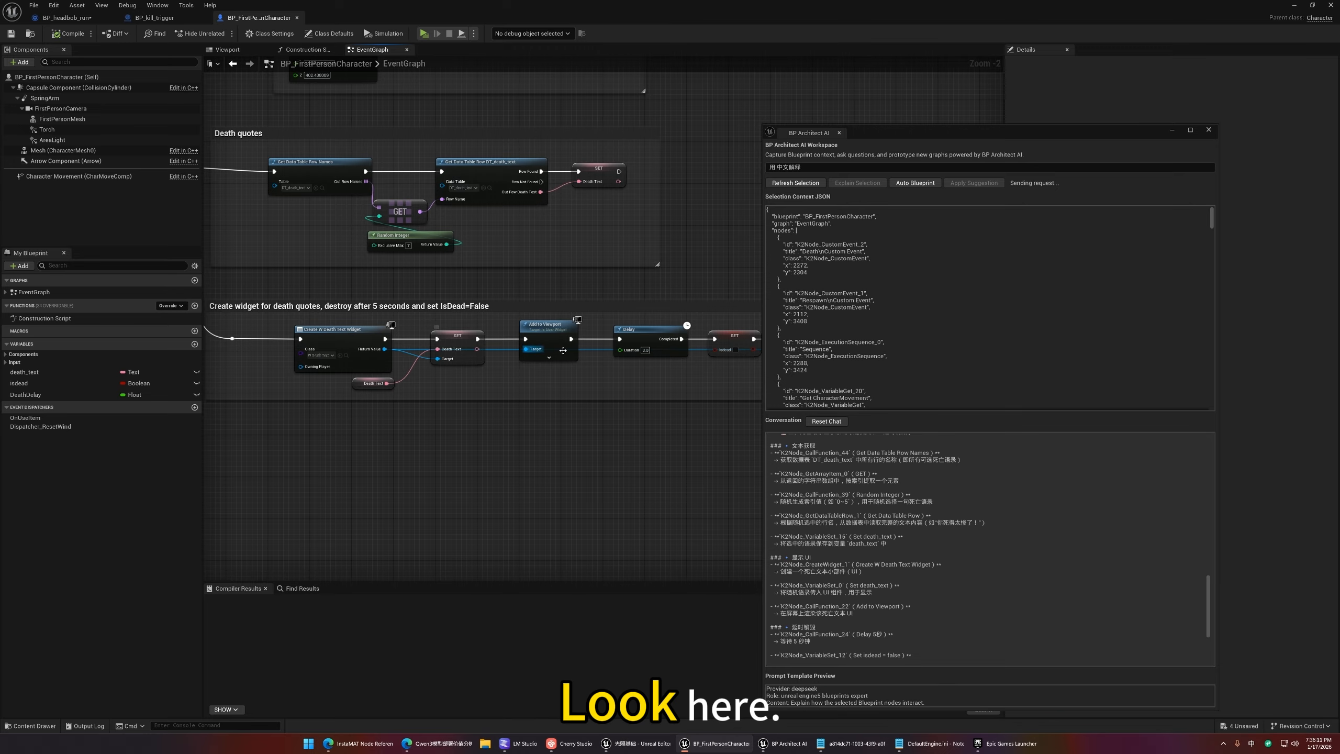
pyautogui.moveTo(397, 452); pyautogui.dragTo(427, 495, button='right')
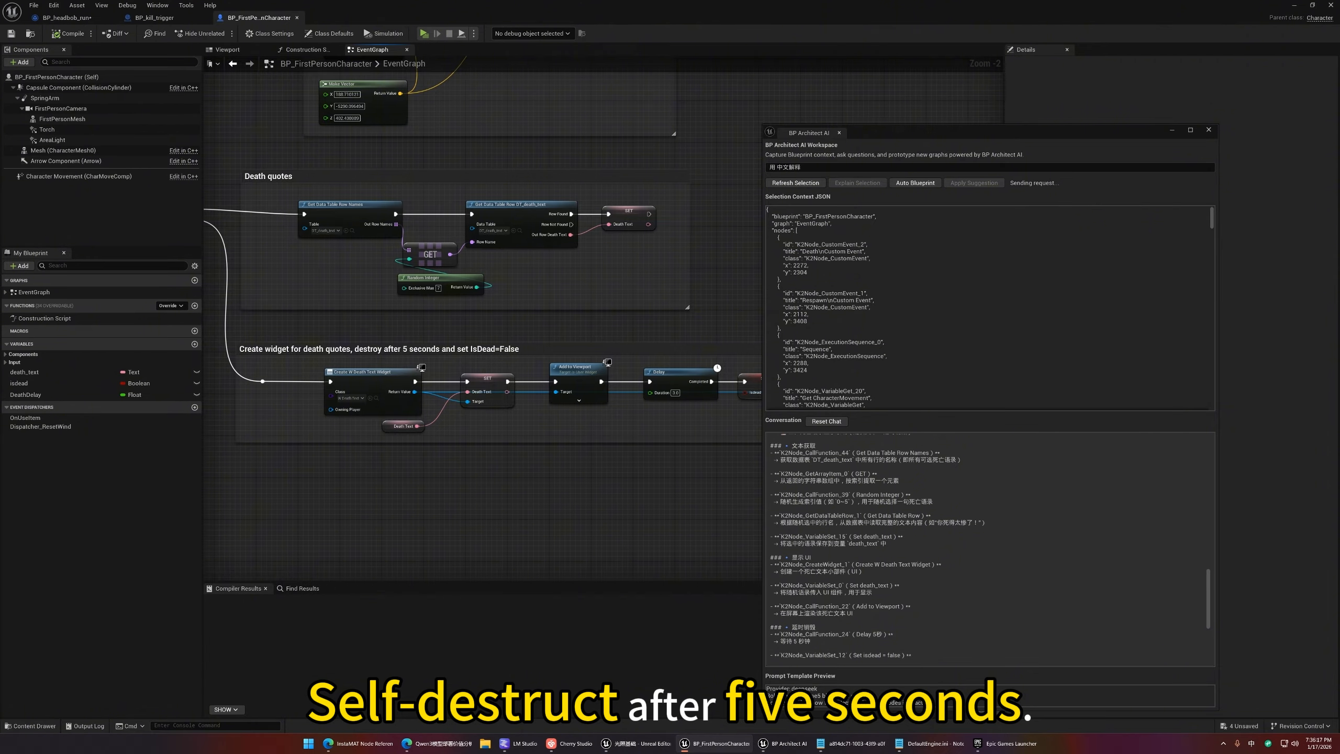
pyautogui.moveTo(597, 465); pyautogui.dragTo(389, 452, button='right')
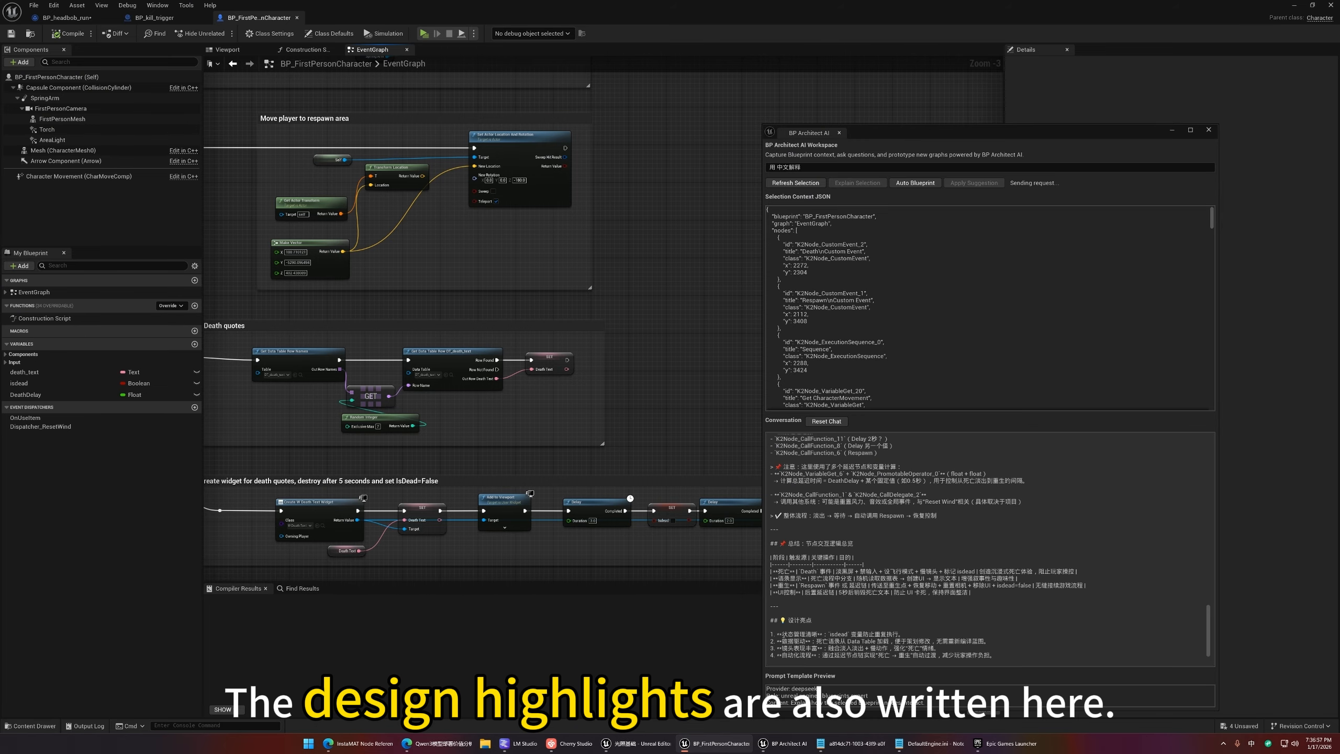
pyautogui.moveTo(823, 640); pyautogui.dragTo(849, 642)
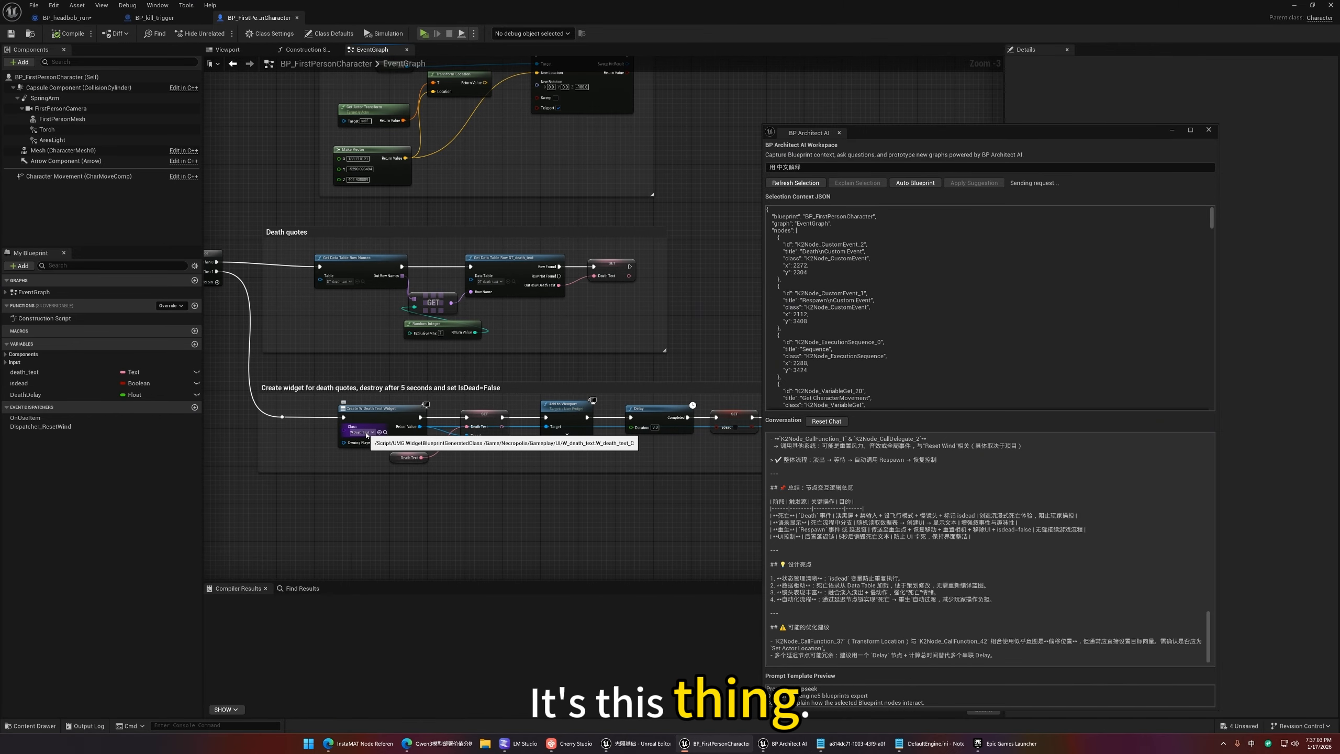
pyautogui.click(396, 458)
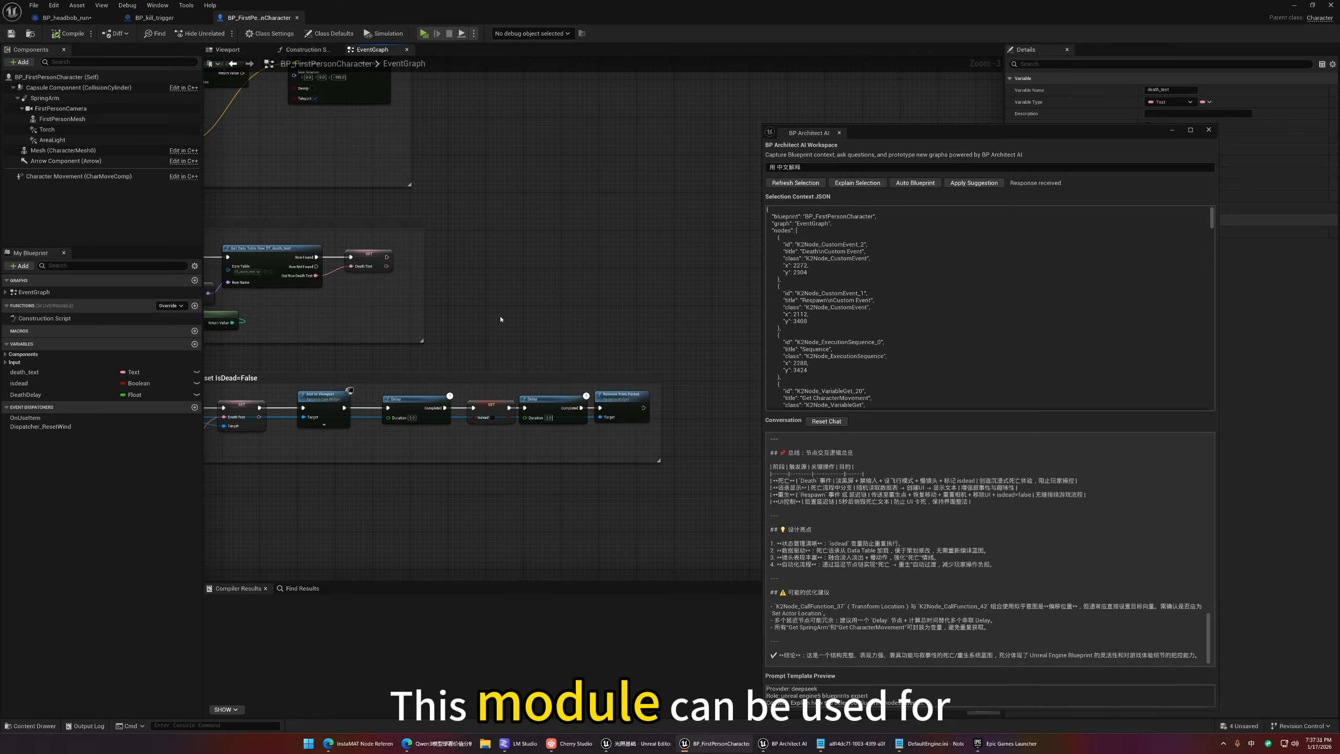
# Review the respawn, movement reset and Player touched Death Trigger sections of the character's event graph.
pyautogui.moveTo(501, 320); pyautogui.dragTo(709, 395, button='right')
pyautogui.moveTo(694, 323); pyautogui.dragTo(751, 425, button='right')
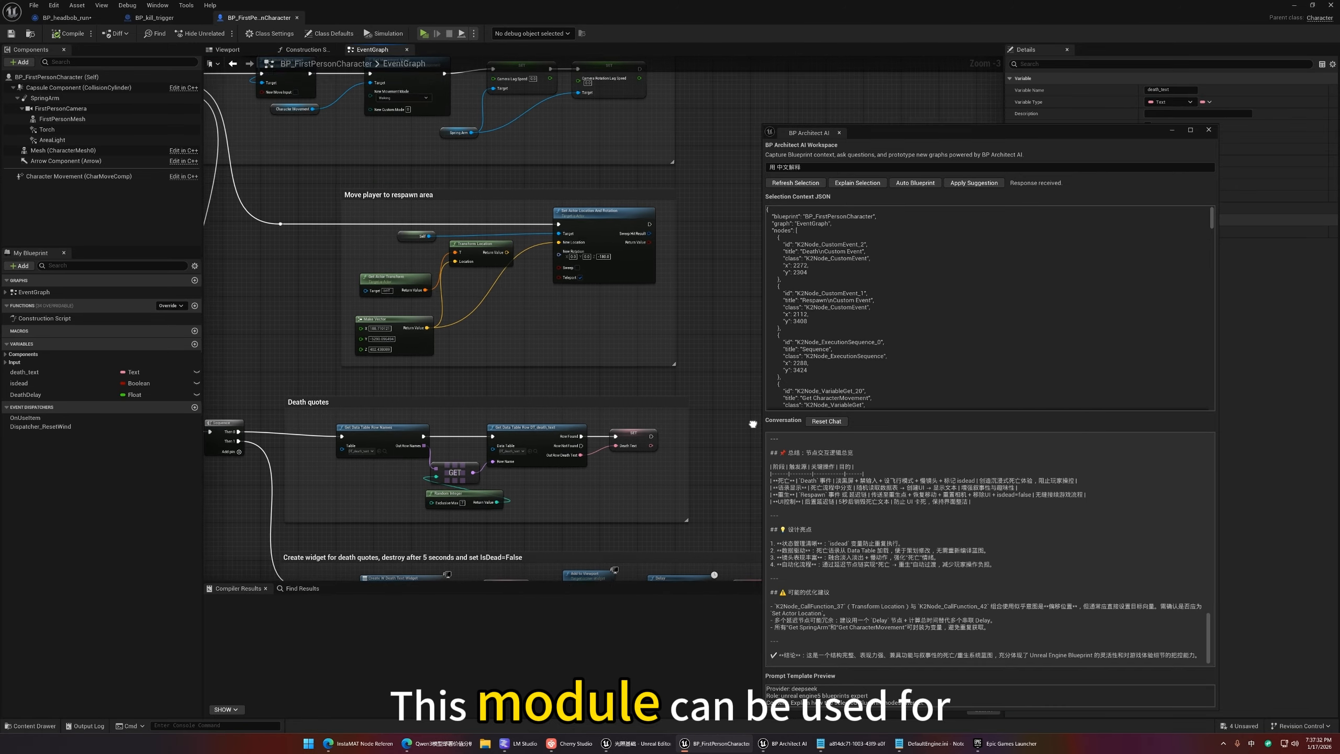
pyautogui.moveTo(692, 298); pyautogui.dragTo(687, 443, button='right')
pyautogui.scroll(-1, 687, 443)
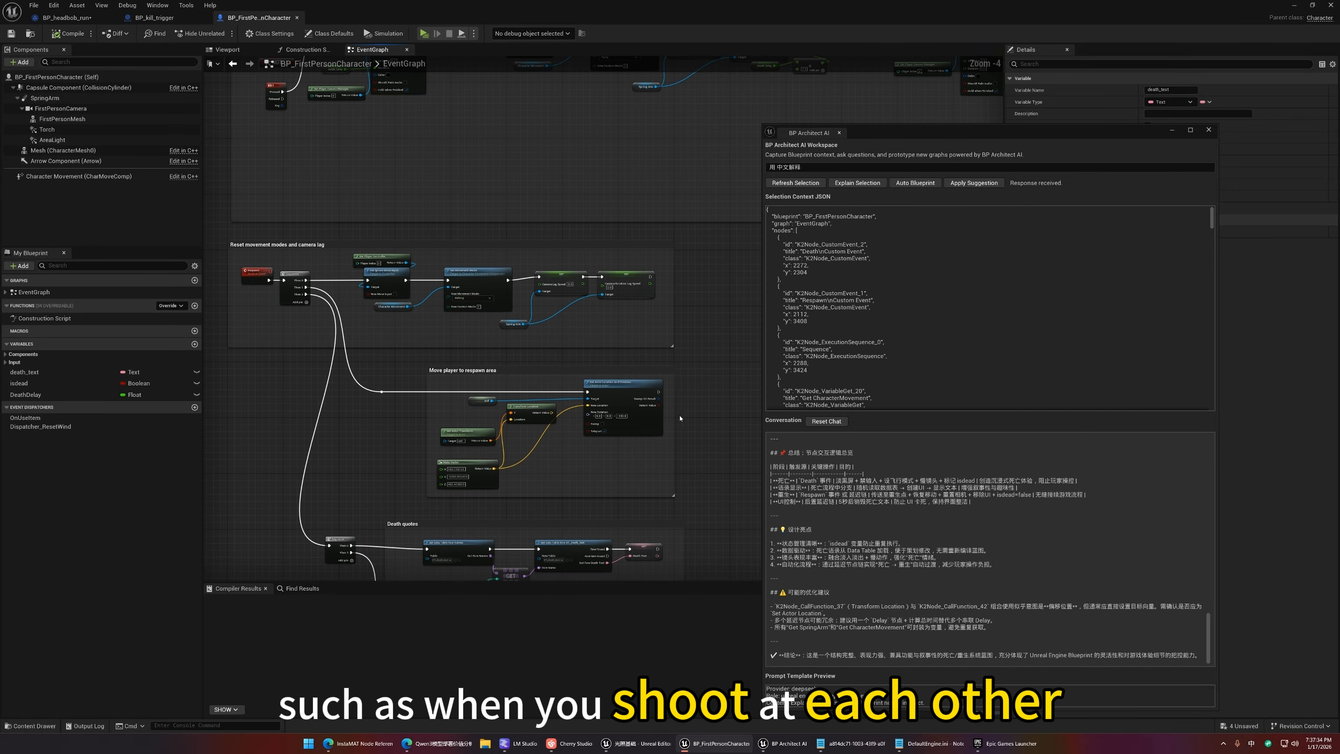
pyautogui.scroll(1, 684, 418)
pyautogui.scroll(-1, 711, 363)
pyautogui.moveTo(724, 363); pyautogui.dragTo(702, 519, button='right')
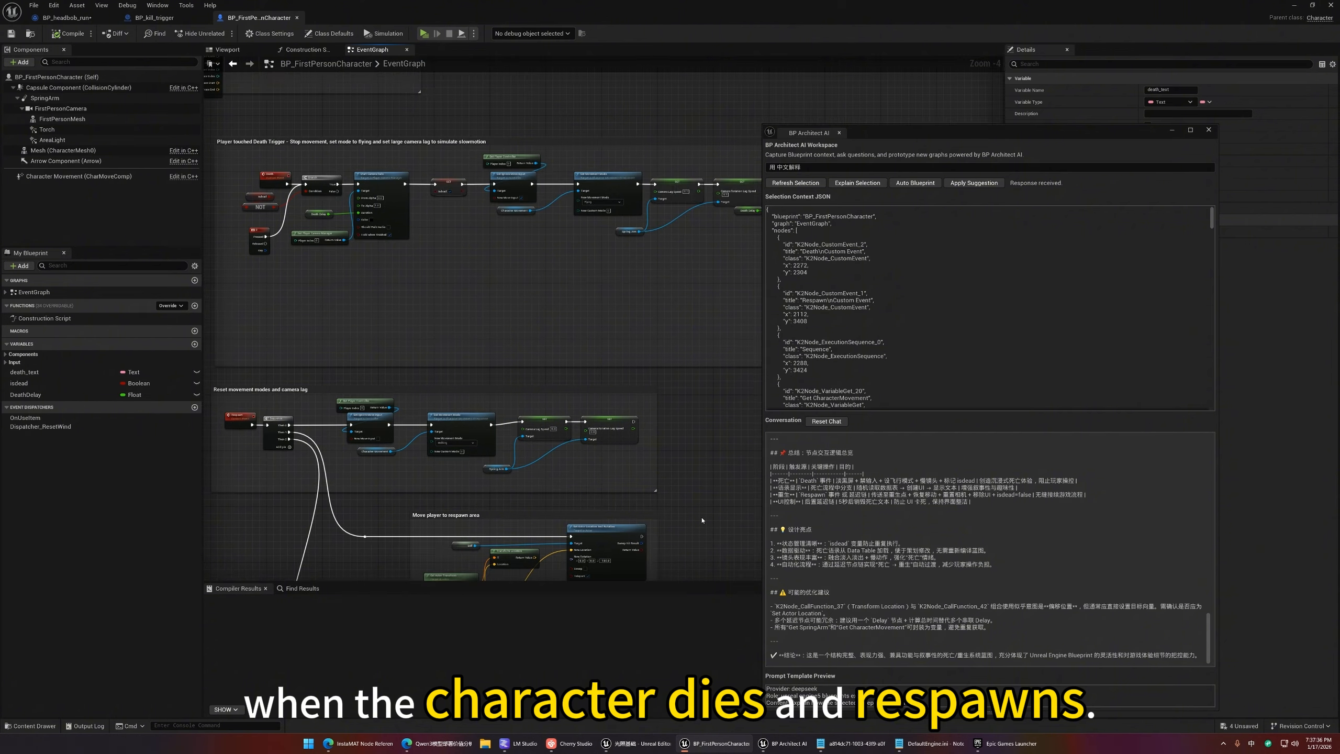
pyautogui.moveTo(714, 451); pyautogui.dragTo(621, 411, button='right')
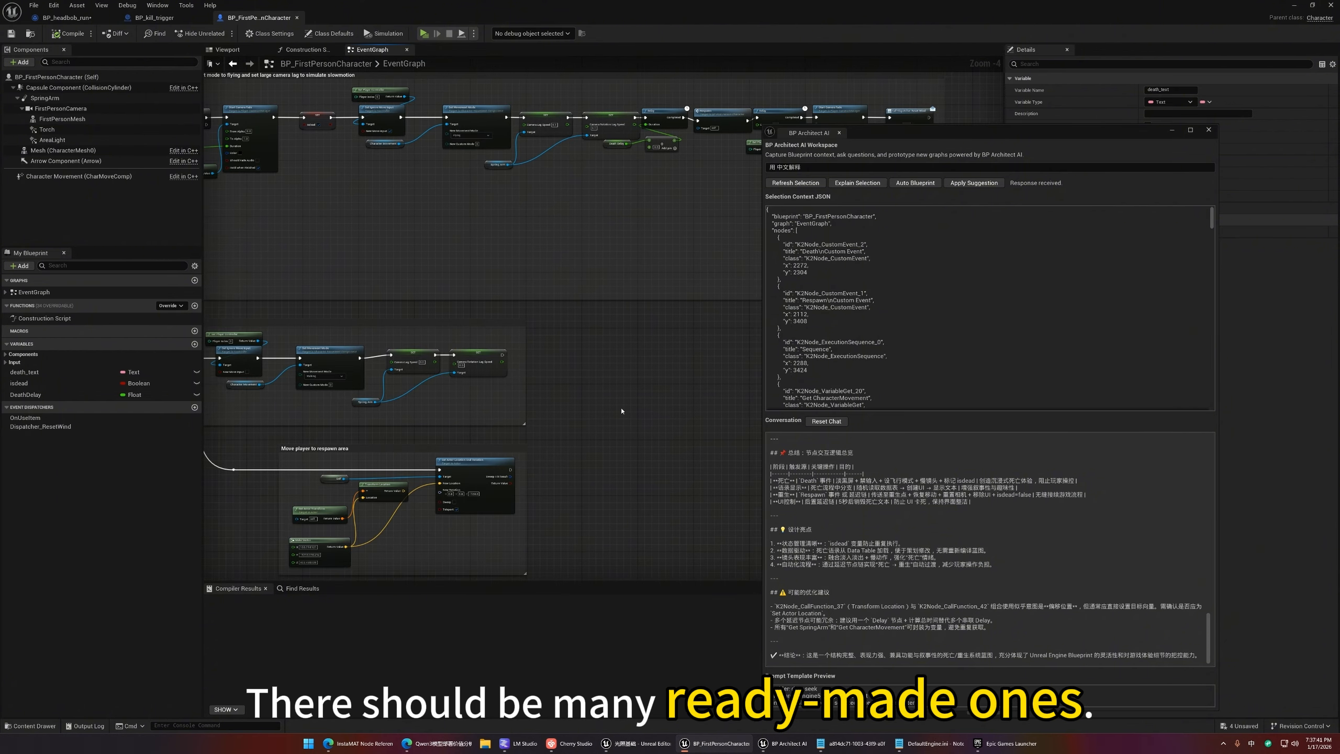
pyautogui.scroll(-1, 622, 411)
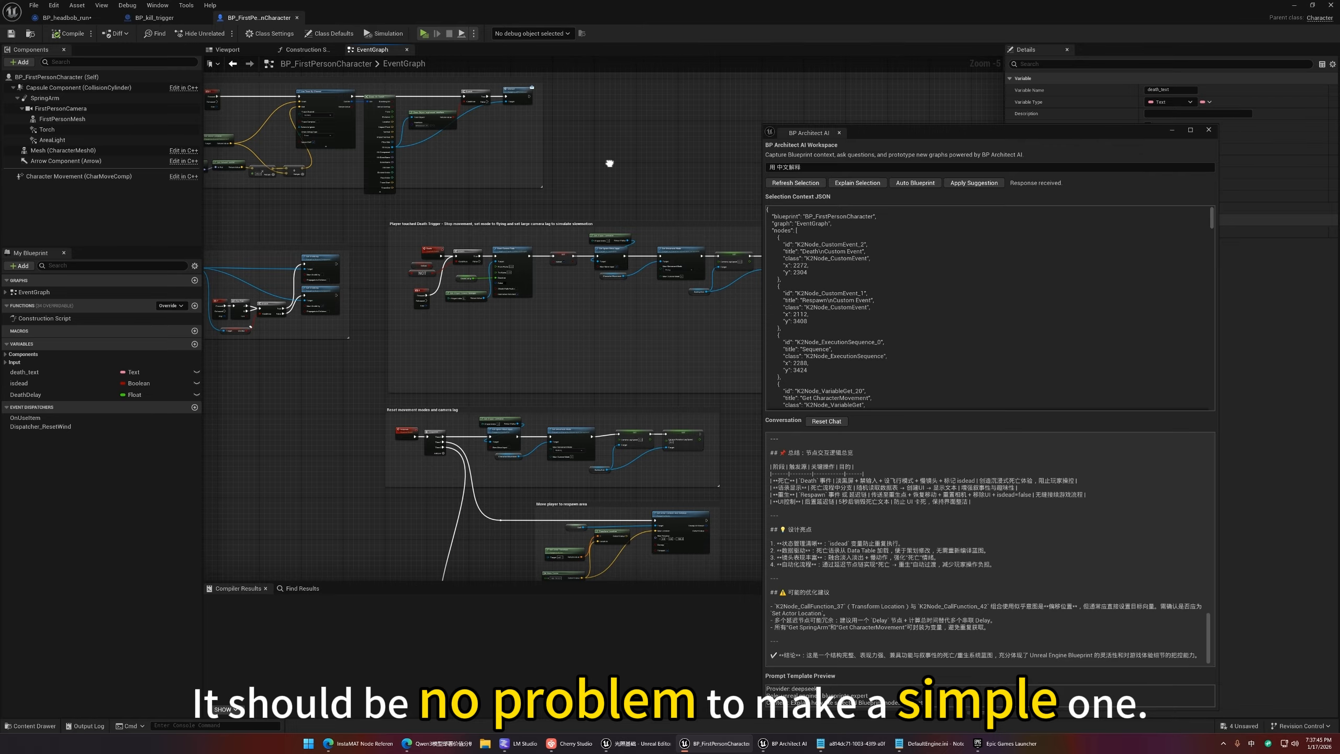
pyautogui.moveTo(611, 162); pyautogui.dragTo(506, 159, button='right')
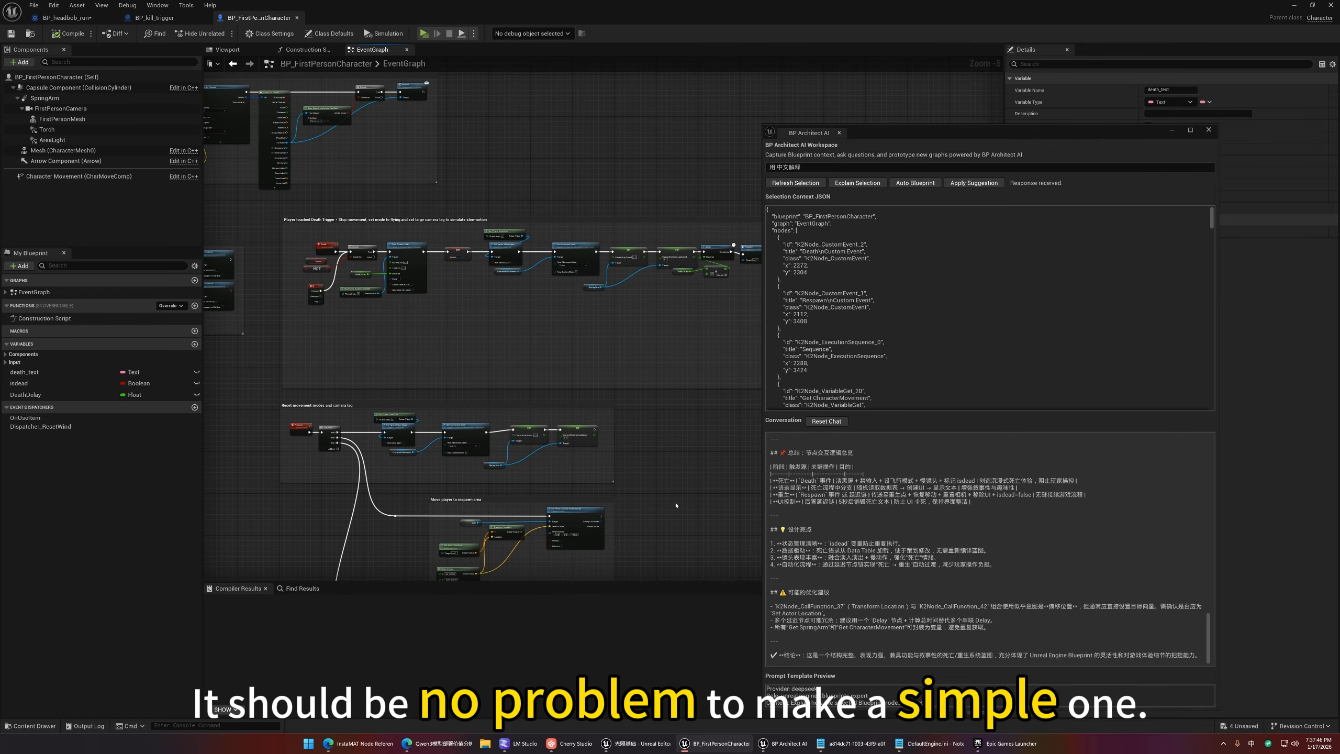
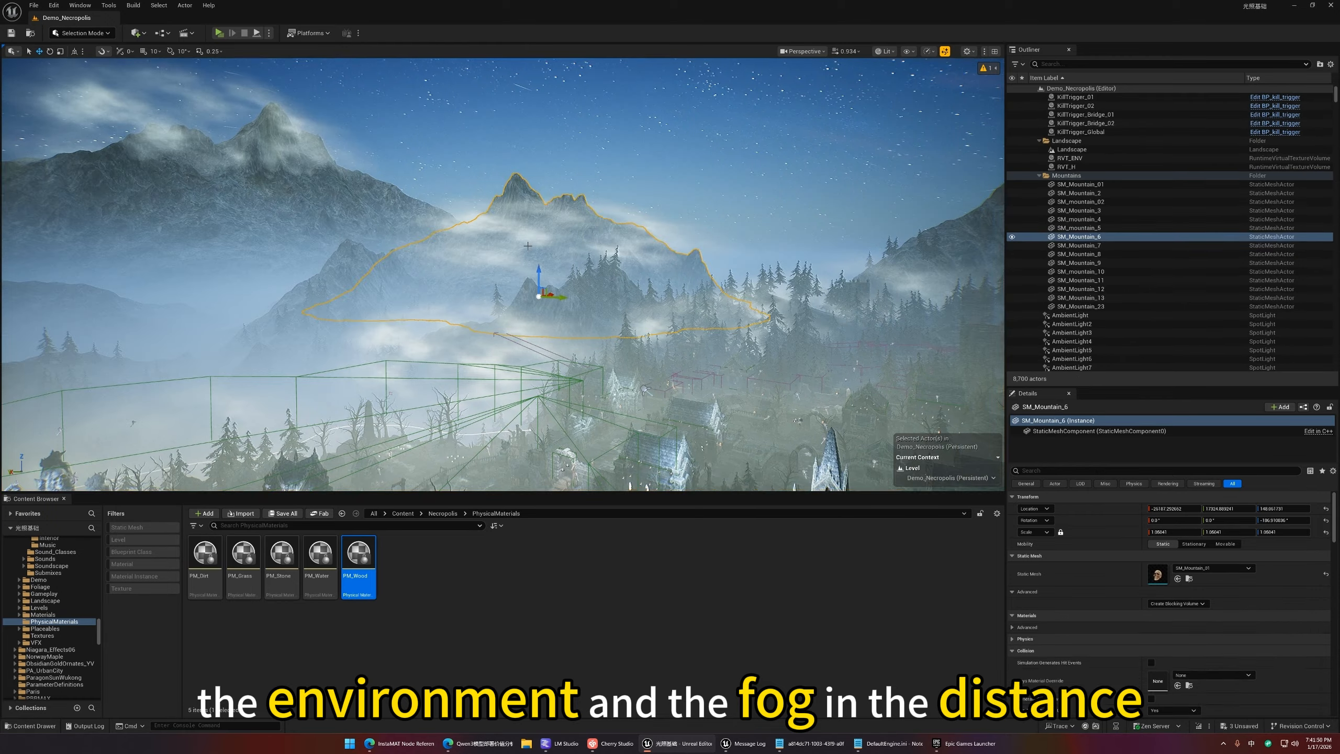
# Open the MI_Fog material on the distant fog plane Plane27 and its parent M_Fog, and examine the material graph.
pyautogui.press('f')
pyautogui.scroll(-3, 1153, 578)
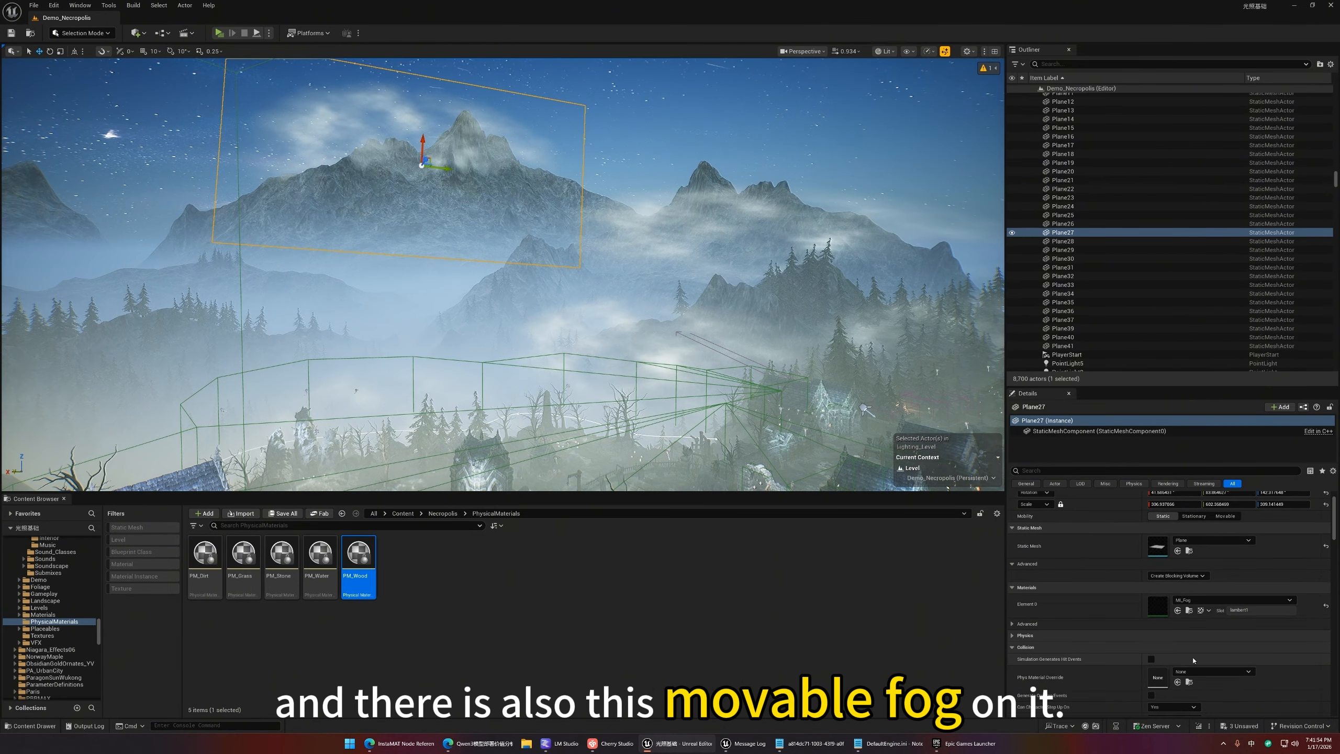
pyautogui.doubleClick(1158, 577)
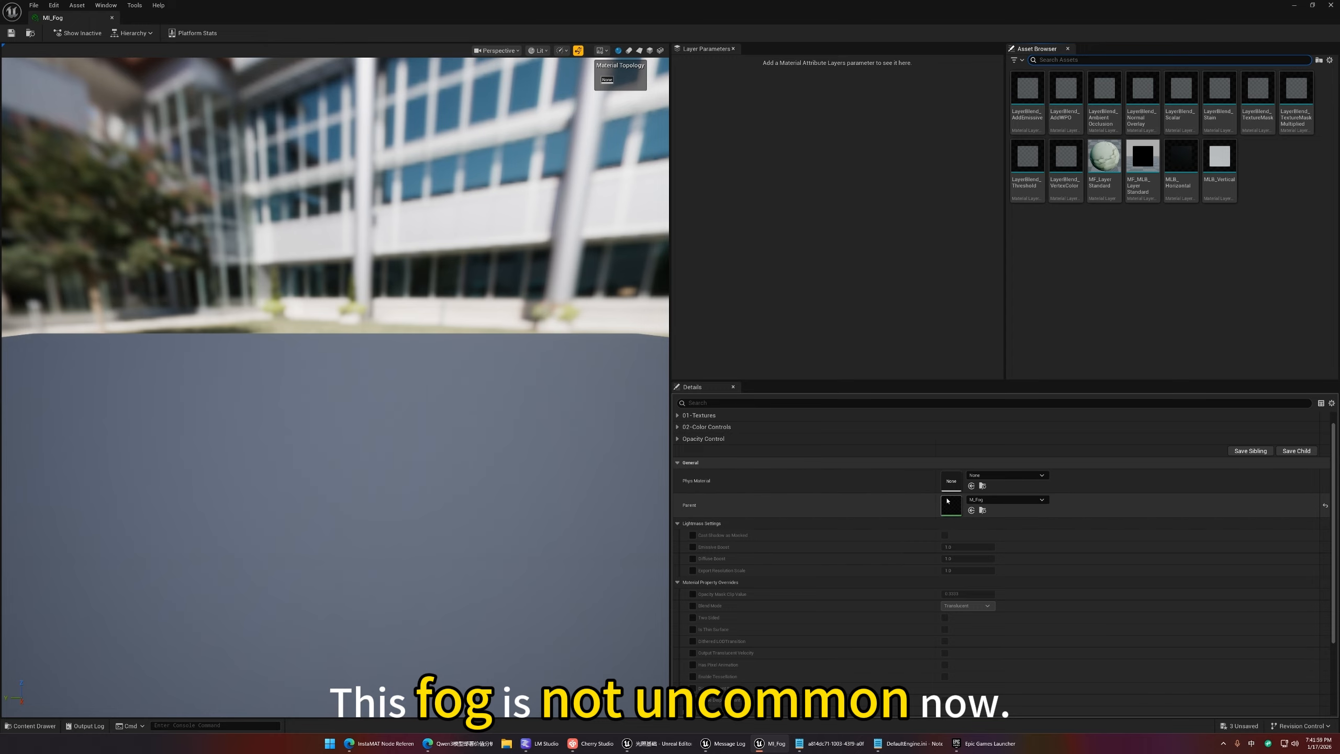
pyautogui.doubleClick(951, 506)
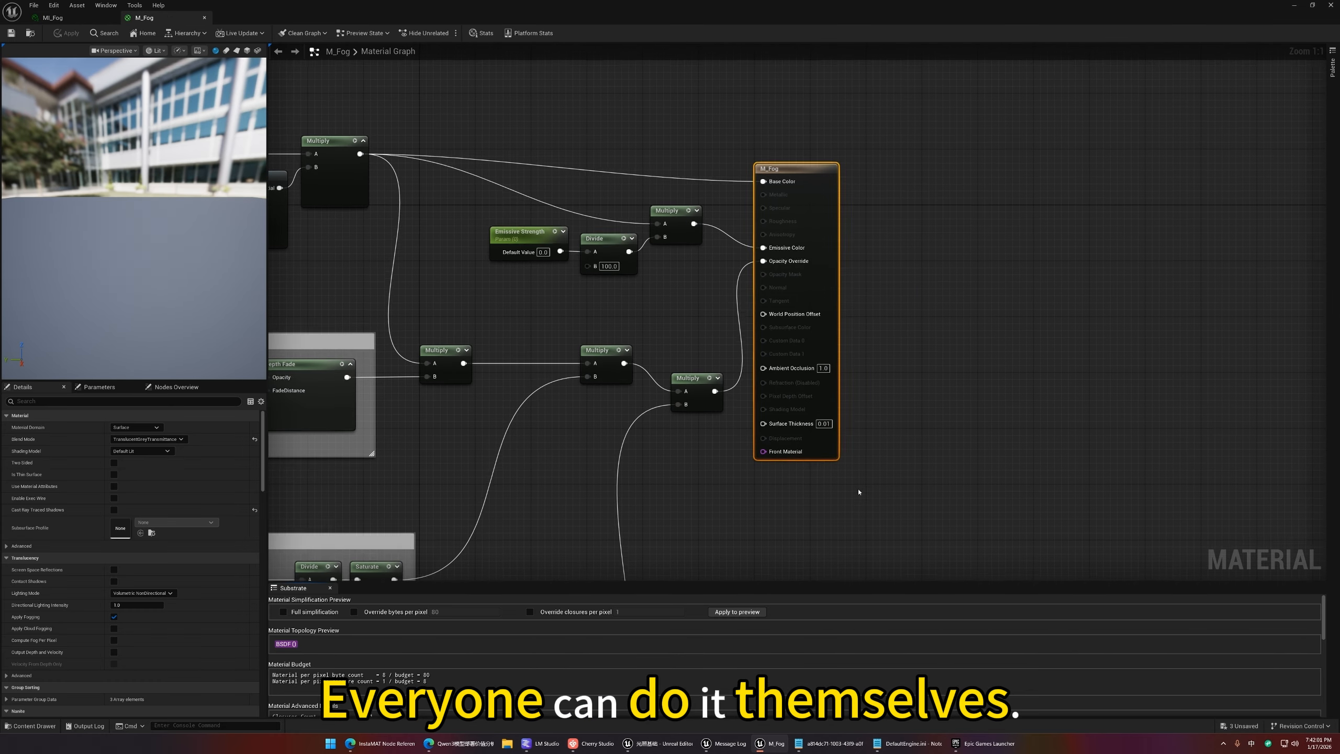
pyautogui.scroll(-5, 682, 353)
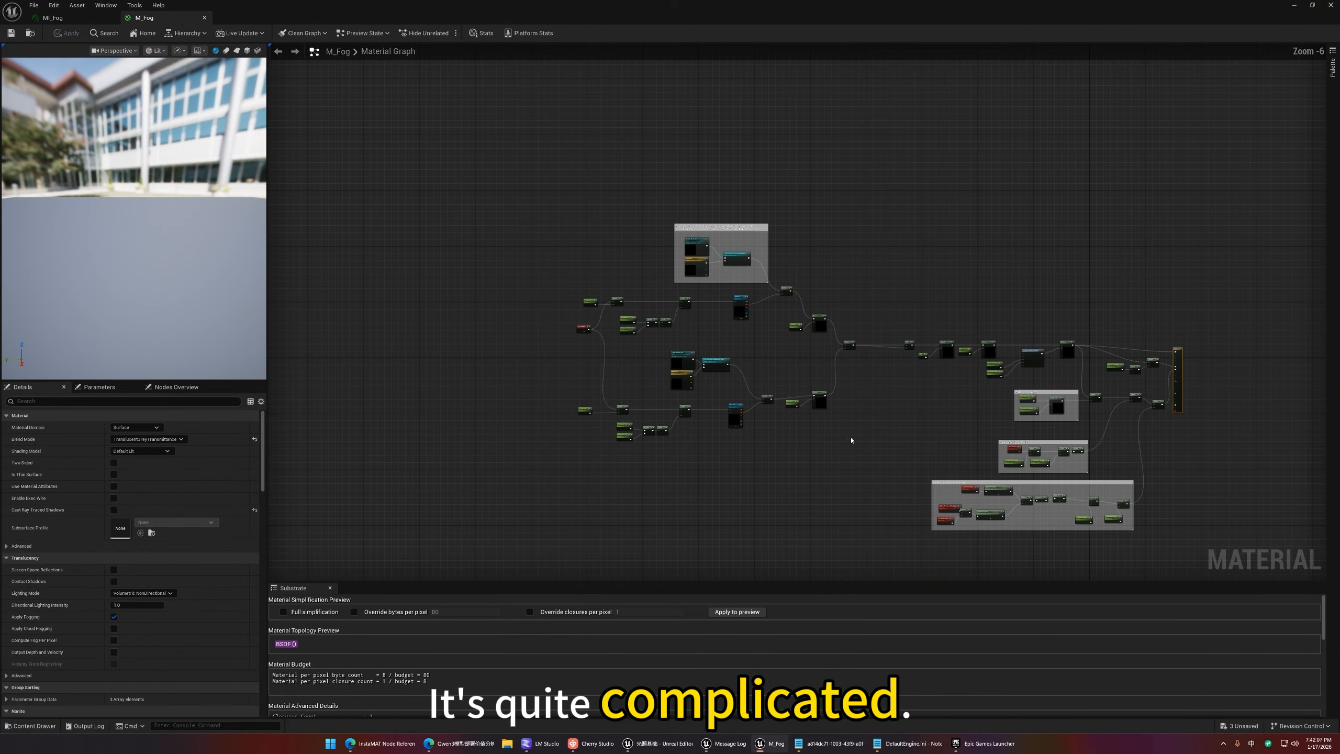
pyautogui.scroll(-2, 742, 407)
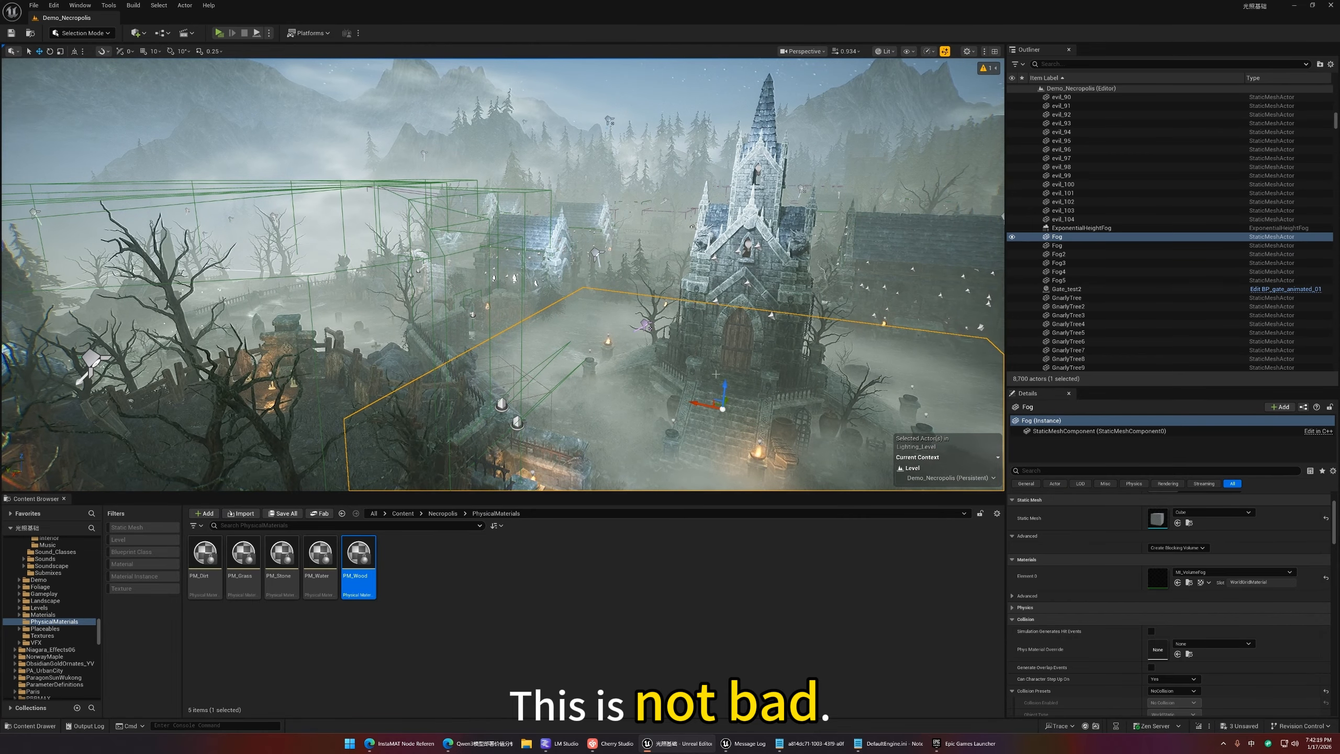
# Raise the Fog mesh around the church so it covers more of the building, and inspect its material assignment up close.
pyautogui.moveTo(726, 384); pyautogui.dragTo(733, 344)
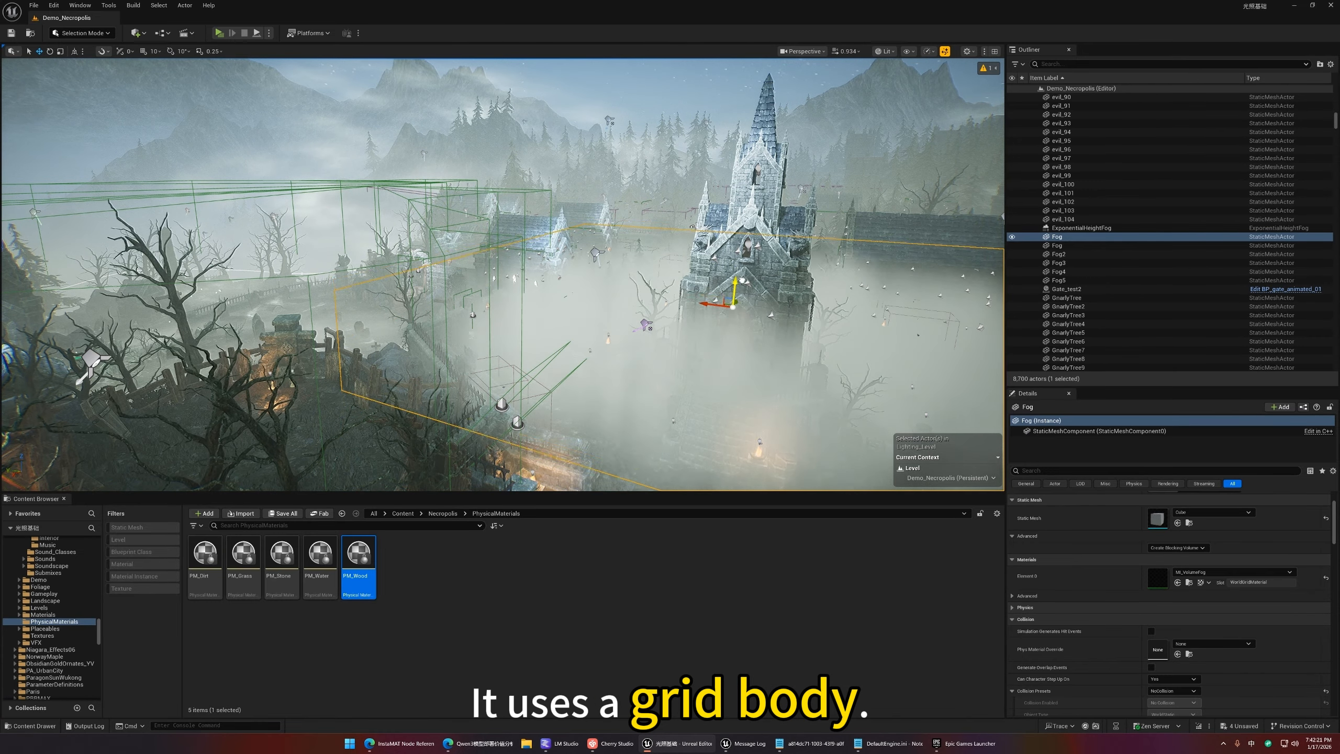
pyautogui.moveTo(812, 378); pyautogui.dragTo(839, 412, button='right')
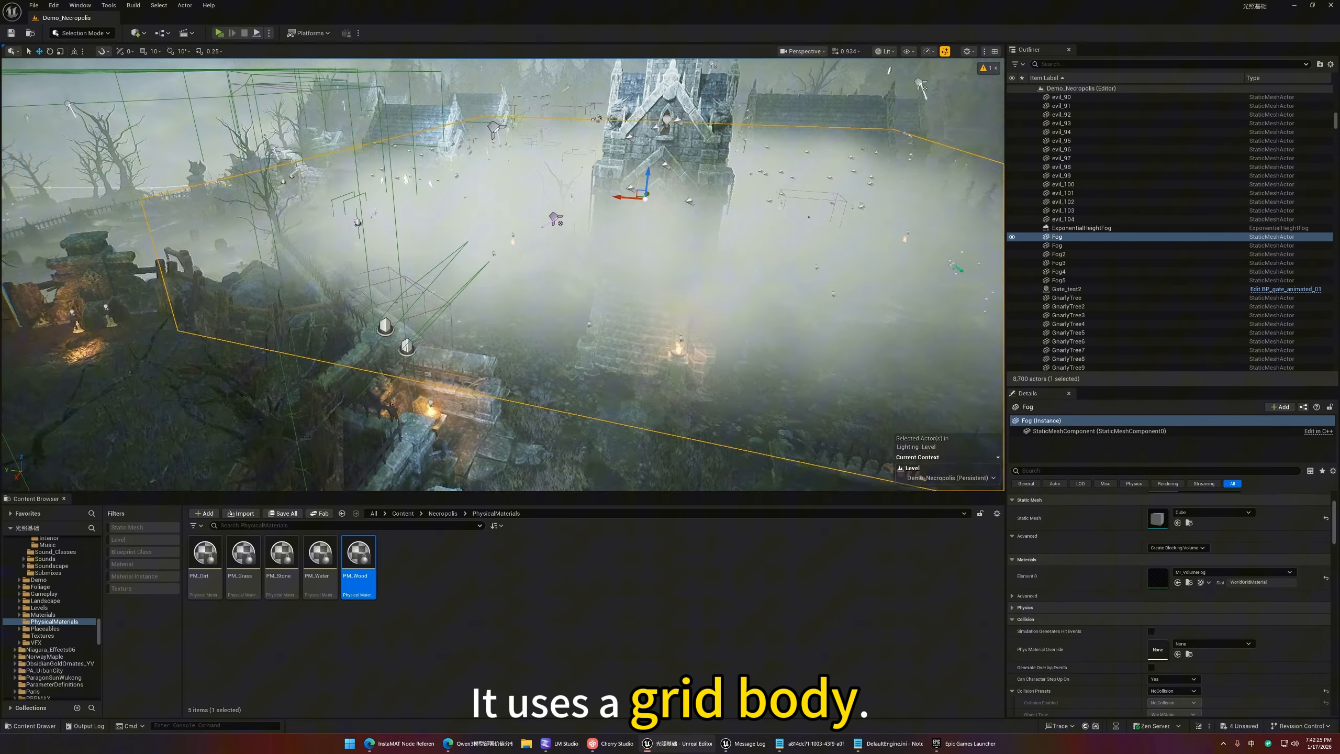
pyautogui.press('w')
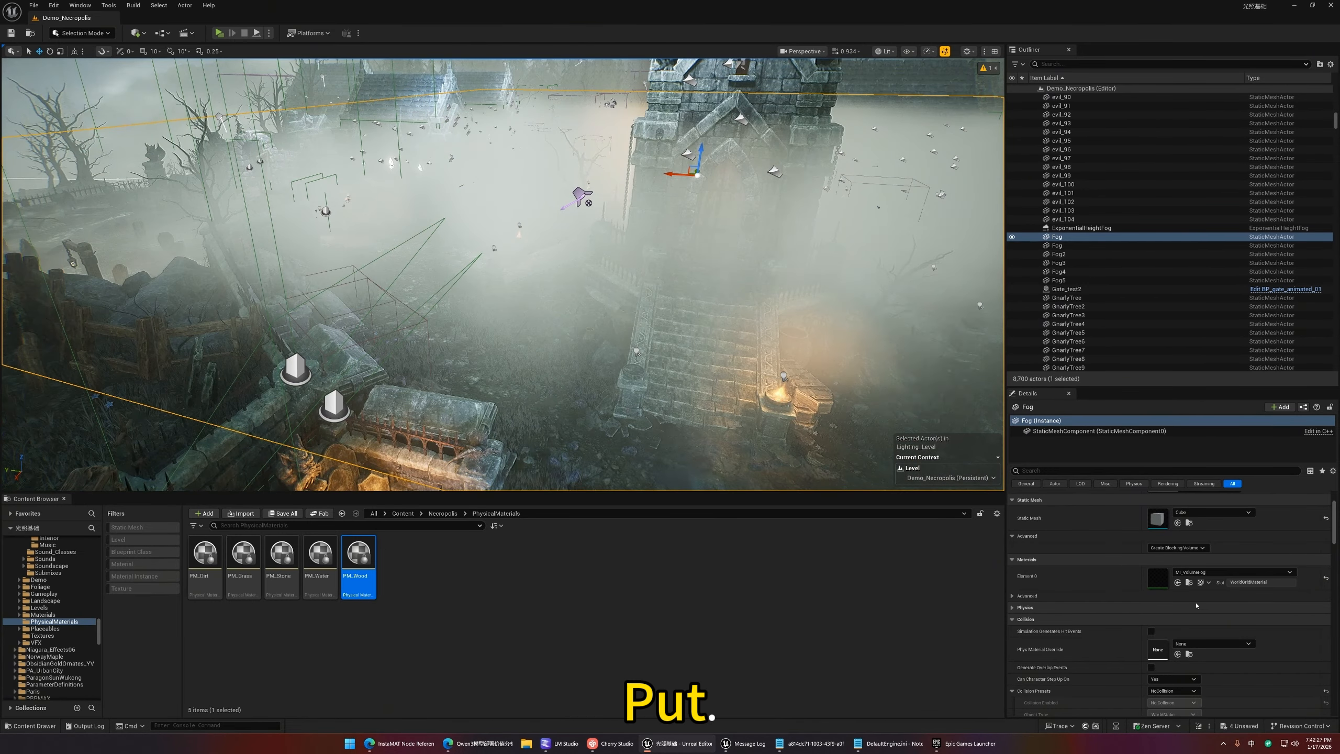
pyautogui.scroll(-1, 1194, 606)
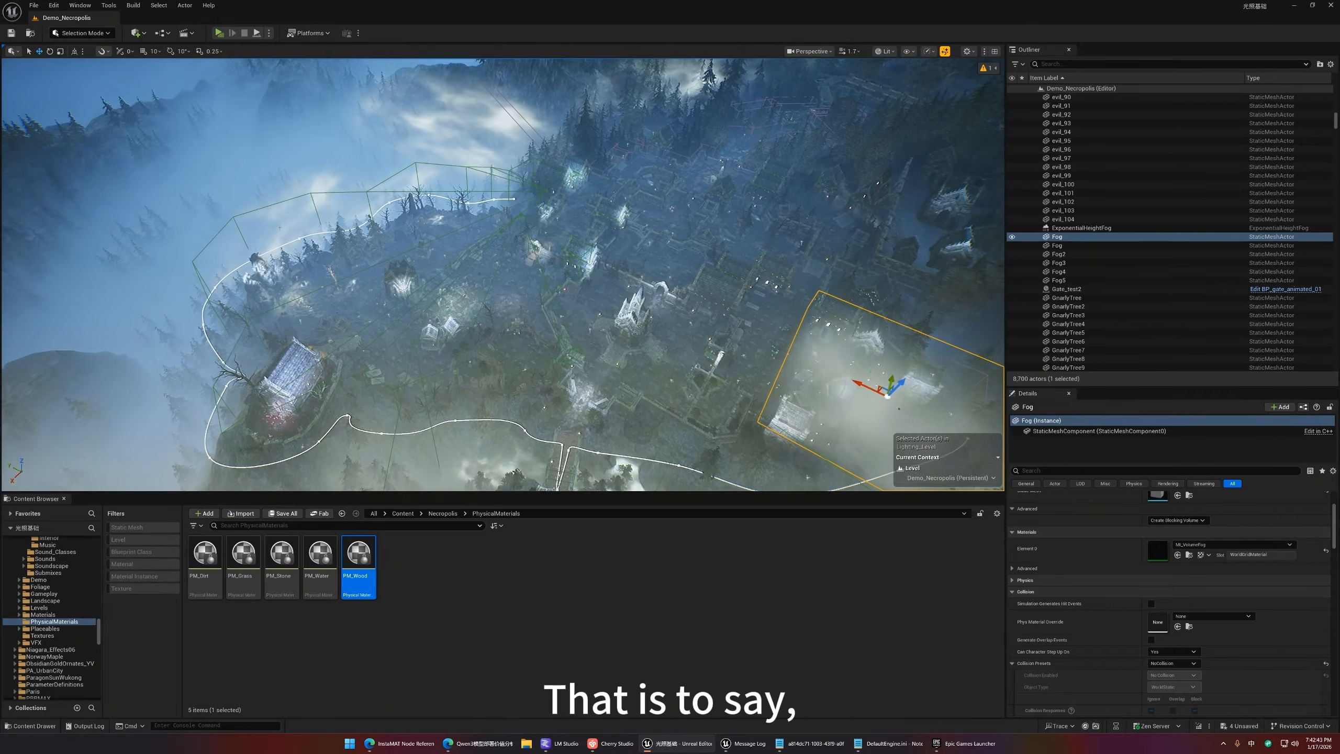
# Inspect the Necropolis level from overhead, around the buildings and toward the distant mountains, and select the SM_Mountain_12 mesh.
pyautogui.moveTo(503, 275); pyautogui.dragTo(549, 263, button='right')
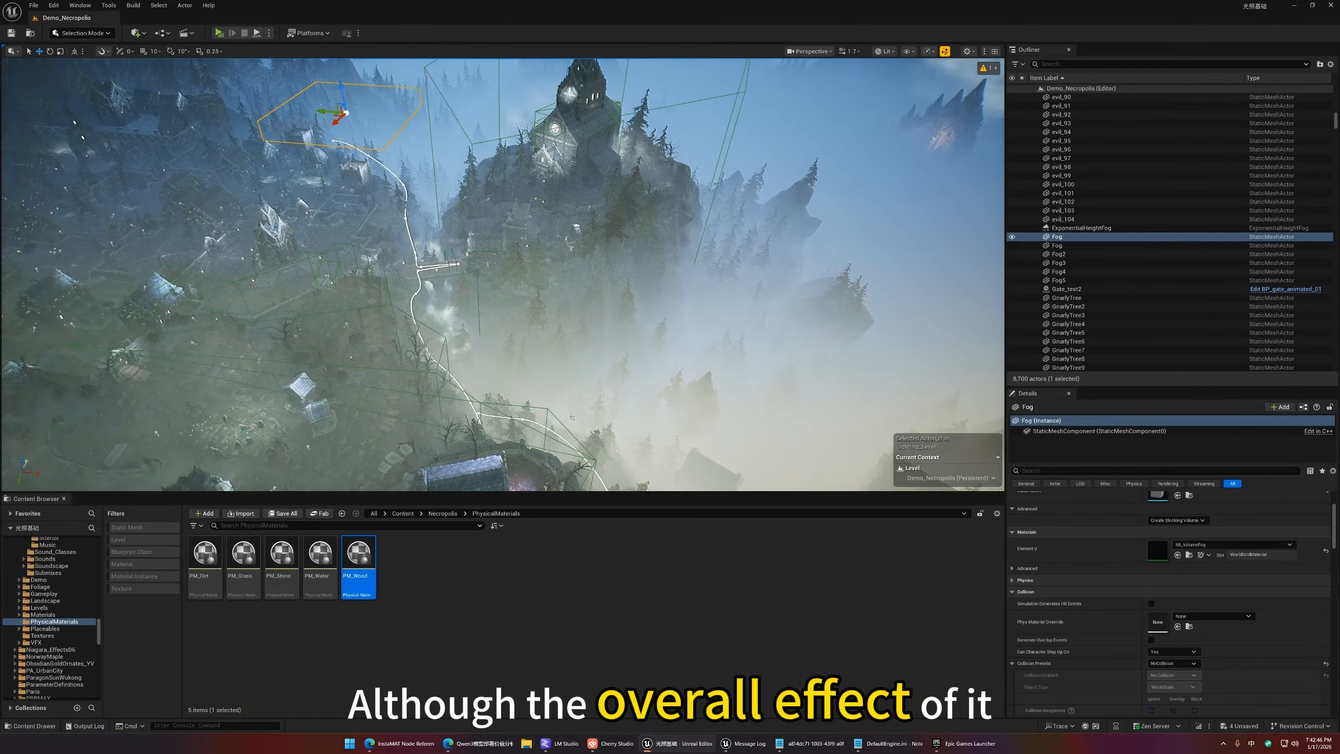
pyautogui.moveTo(503, 274); pyautogui.dragTo(544, 259, button='right')
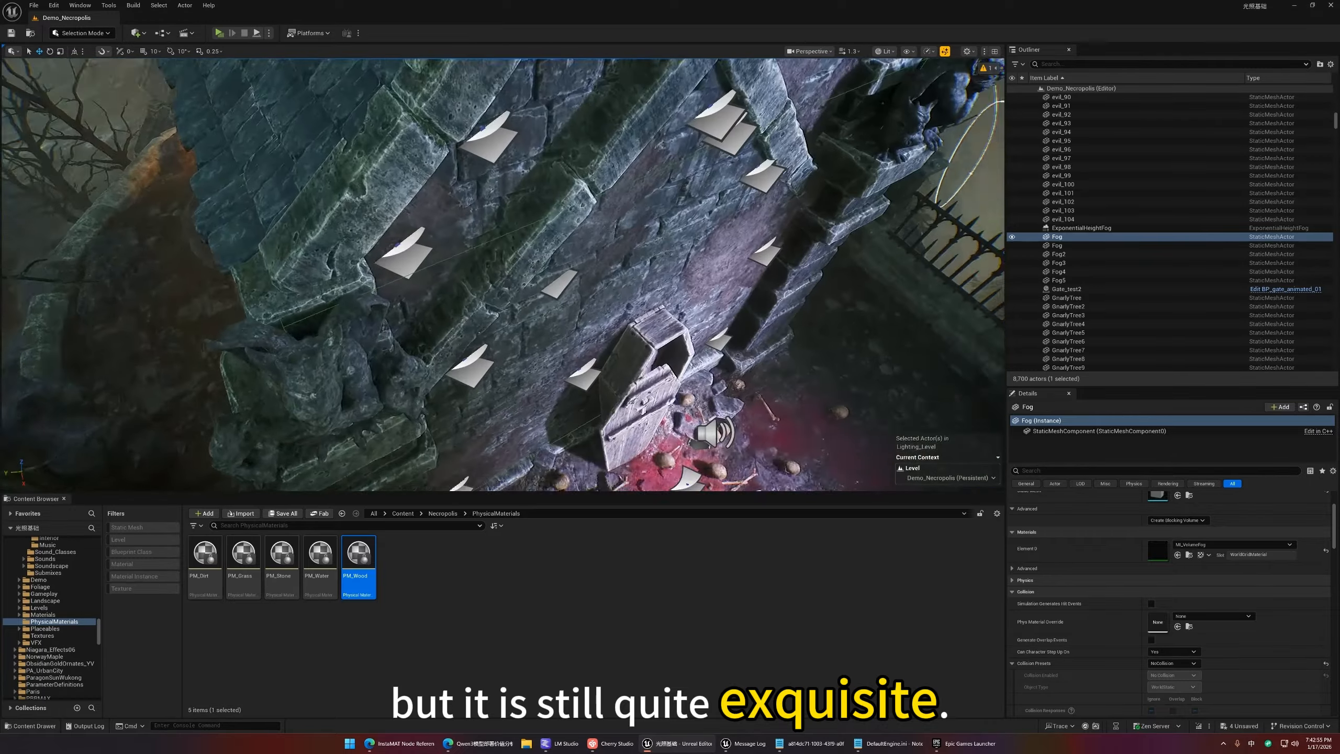
pyautogui.moveTo(503, 274); pyautogui.dragTo(554, 275, button='right')
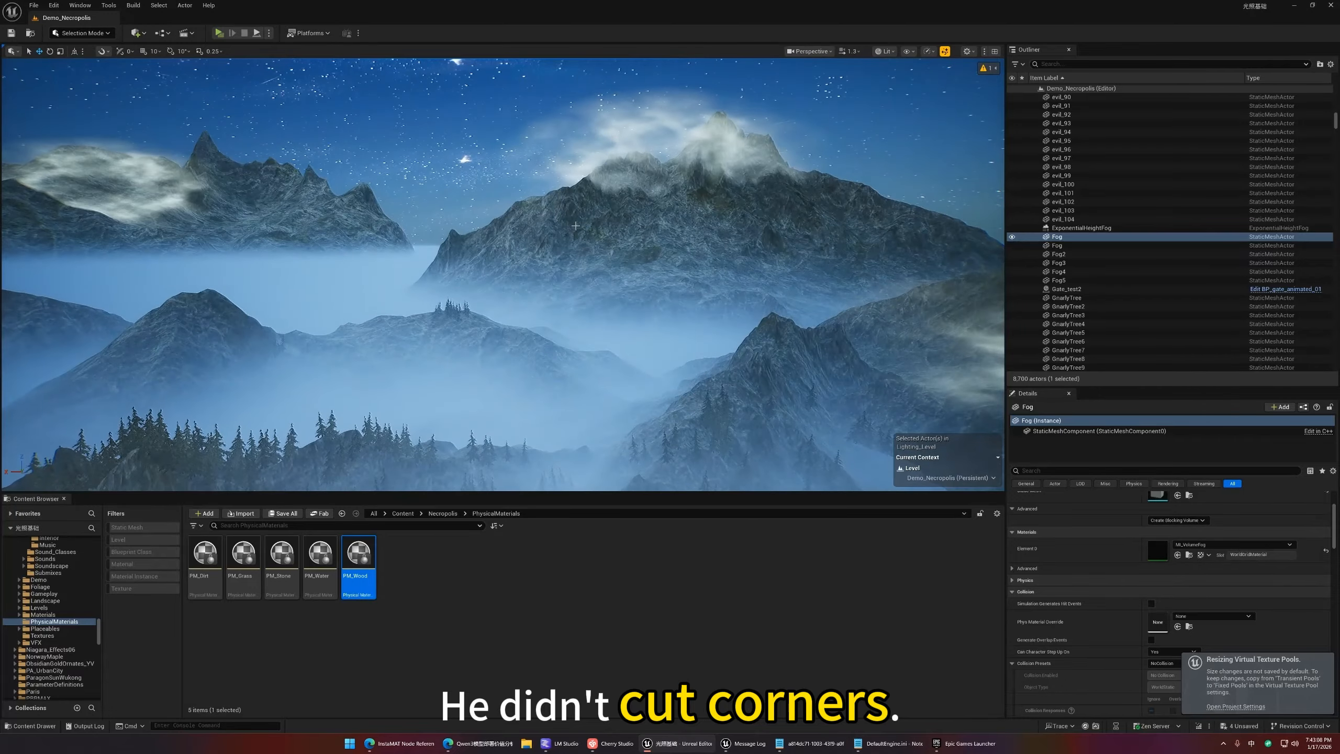
pyautogui.click(575, 227)
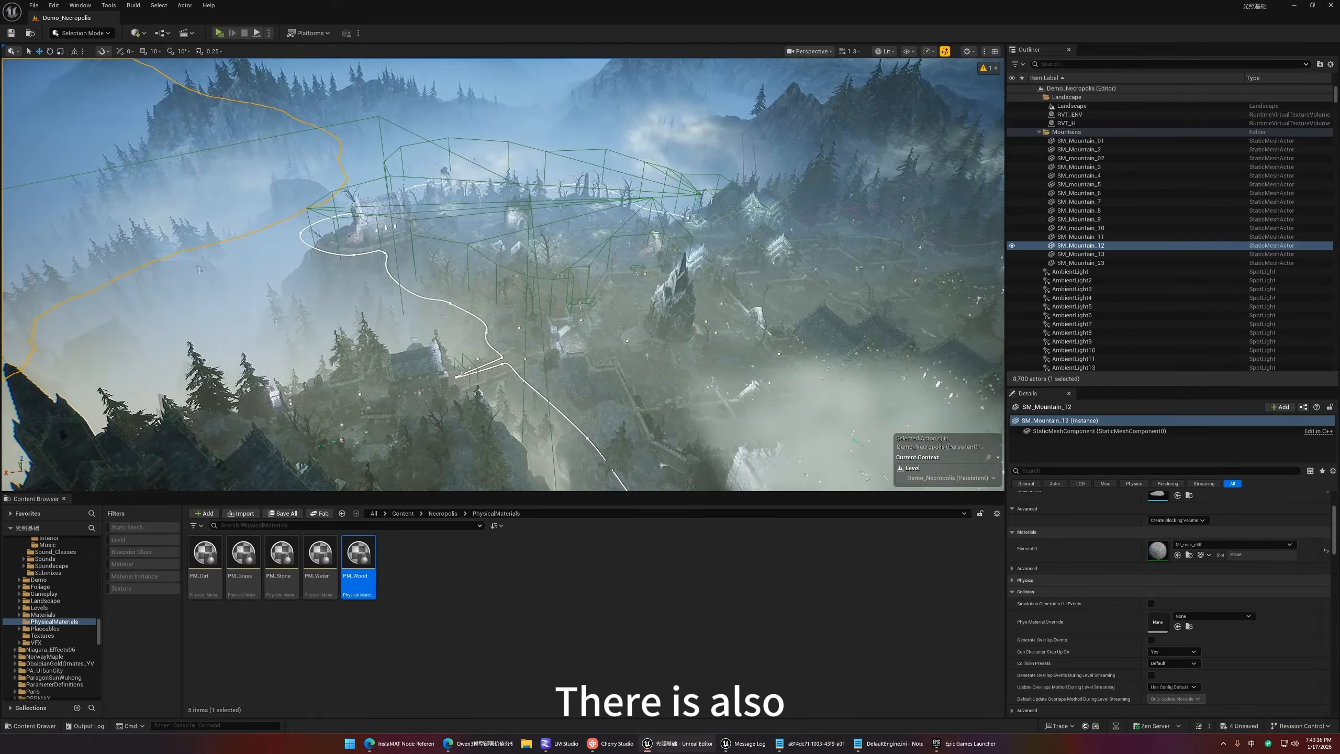
# Select the distant chapel SM_chapel_4 beyond the village and inspect the building and the path leading away from it.
pyautogui.moveTo(422, 263); pyautogui.dragTo(533, 253, button='right')
pyautogui.click(389, 312)
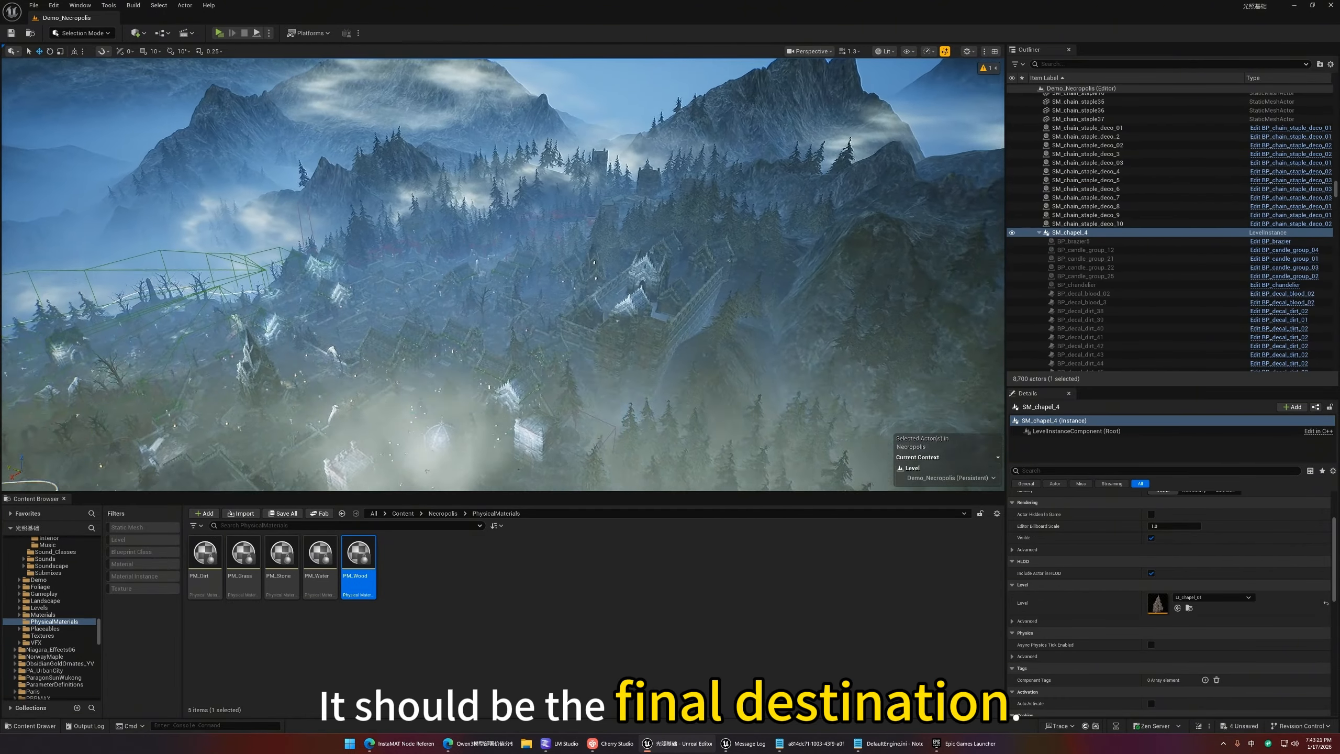
pyautogui.press('w')
pyautogui.press('f')
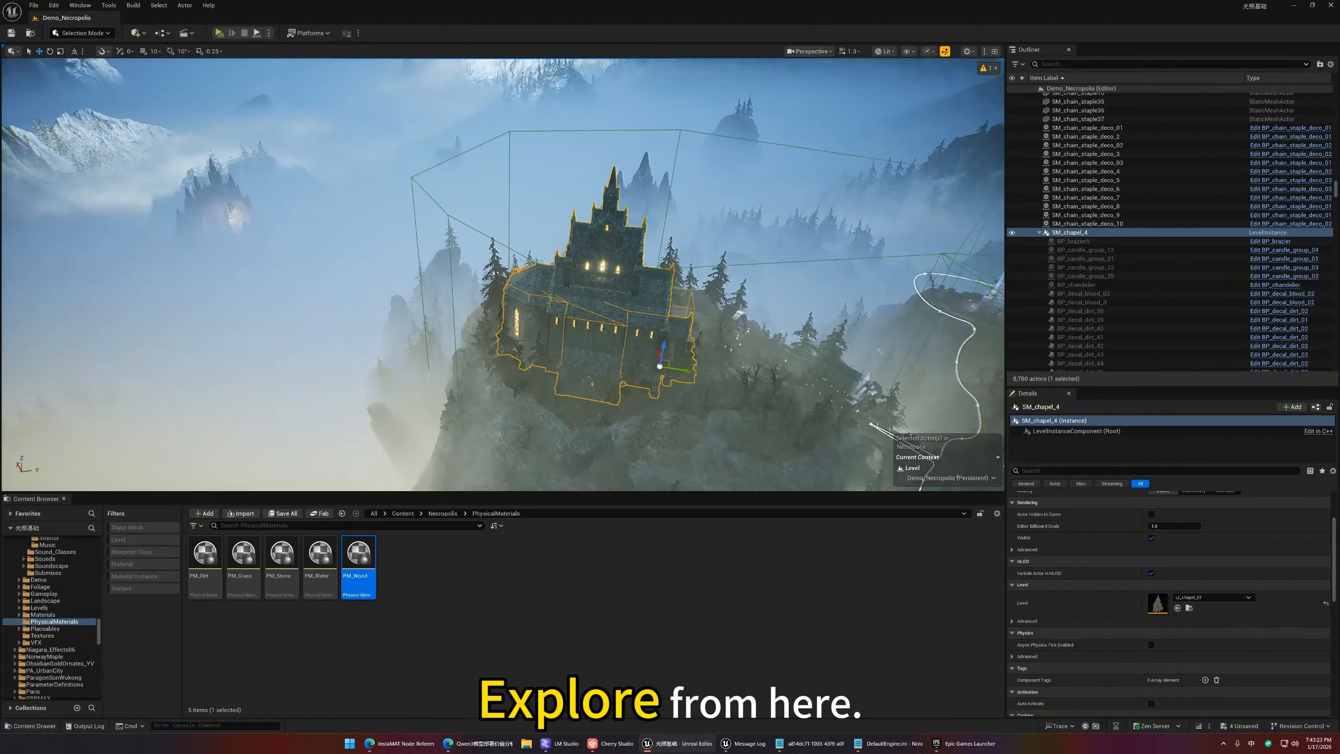
pyautogui.moveTo(804, 436); pyautogui.dragTo(718, 487, button='right')
pyautogui.press('w')
pyautogui.press('w')
pyautogui.scroll(-3, 723, 483)
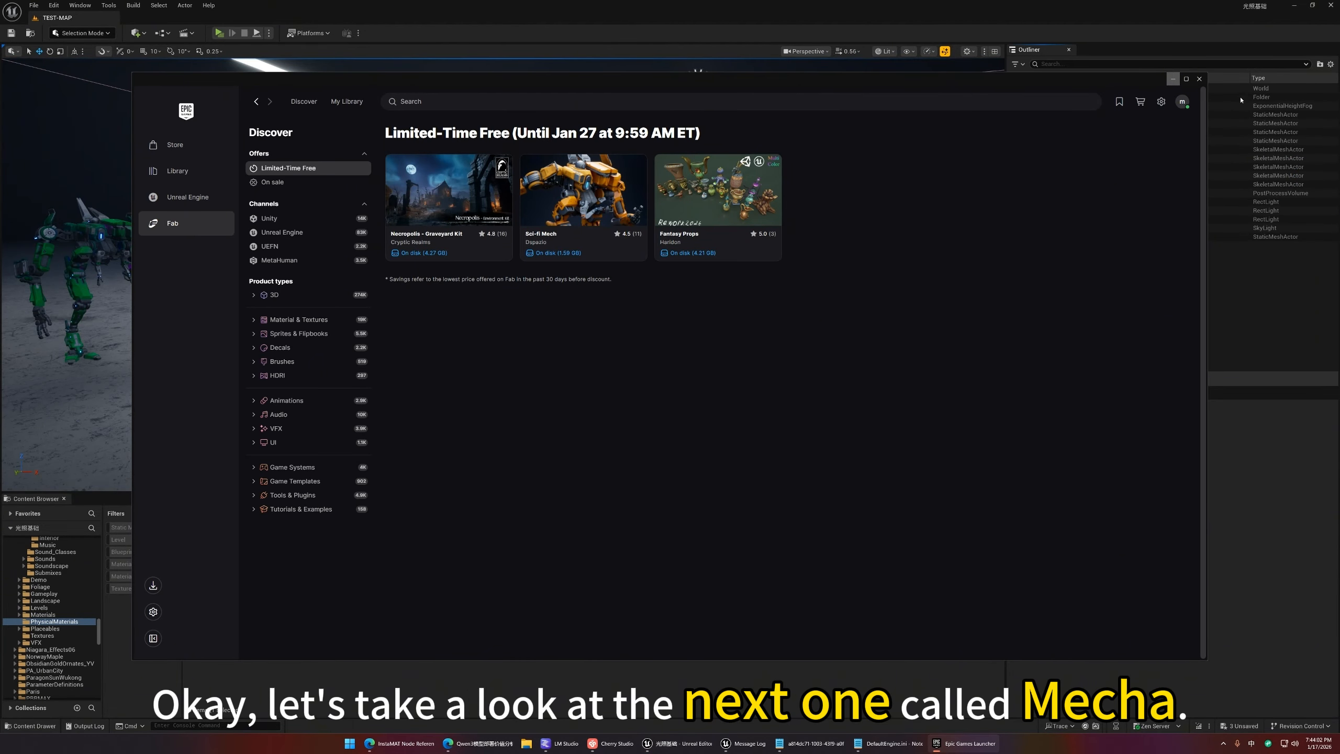
# Put the launcher window away and examine the glowing platform under the orange mech in TEST-MAP.
pyautogui.click(1173, 79)
pyautogui.press('w')
pyautogui.moveTo(684, 337)
pyautogui.mouseDown(button='right')
pyautogui.moveTo(759, 350)
pyautogui.moveTo(684, 337)
pyautogui.mouseUp(button='right')
pyautogui.scroll(-5, 683, 337)
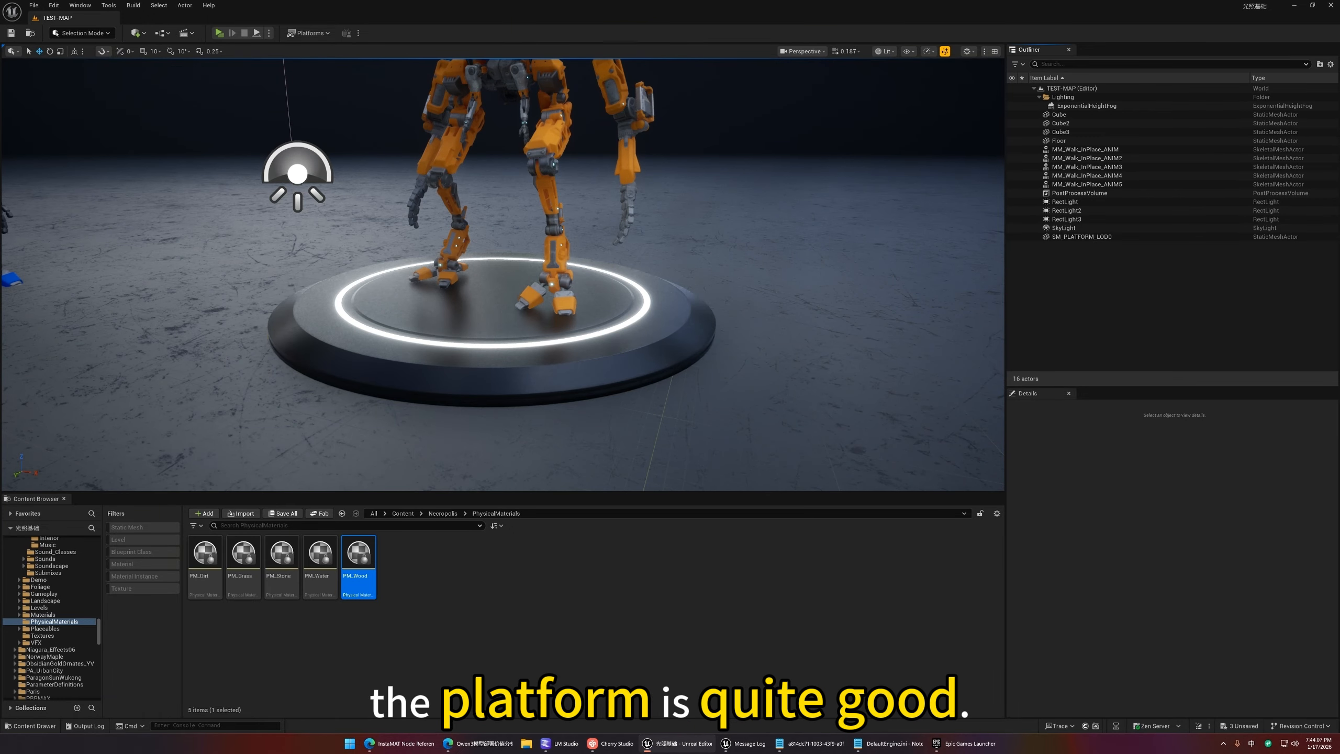
# Move the SM_PLATFORM_LOD0 platform out from under the orange mech to empty floor and enlarge it.
pyautogui.click(585, 363)
pyautogui.press('s')
pyautogui.scroll(5, 585, 362)
pyautogui.moveTo(585, 362)
pyautogui.mouseDown(button='right')
pyautogui.moveTo(567, 365)
pyautogui.moveTo(572, 385)
pyautogui.moveTo(585, 362)
pyautogui.mouseUp(button='right')
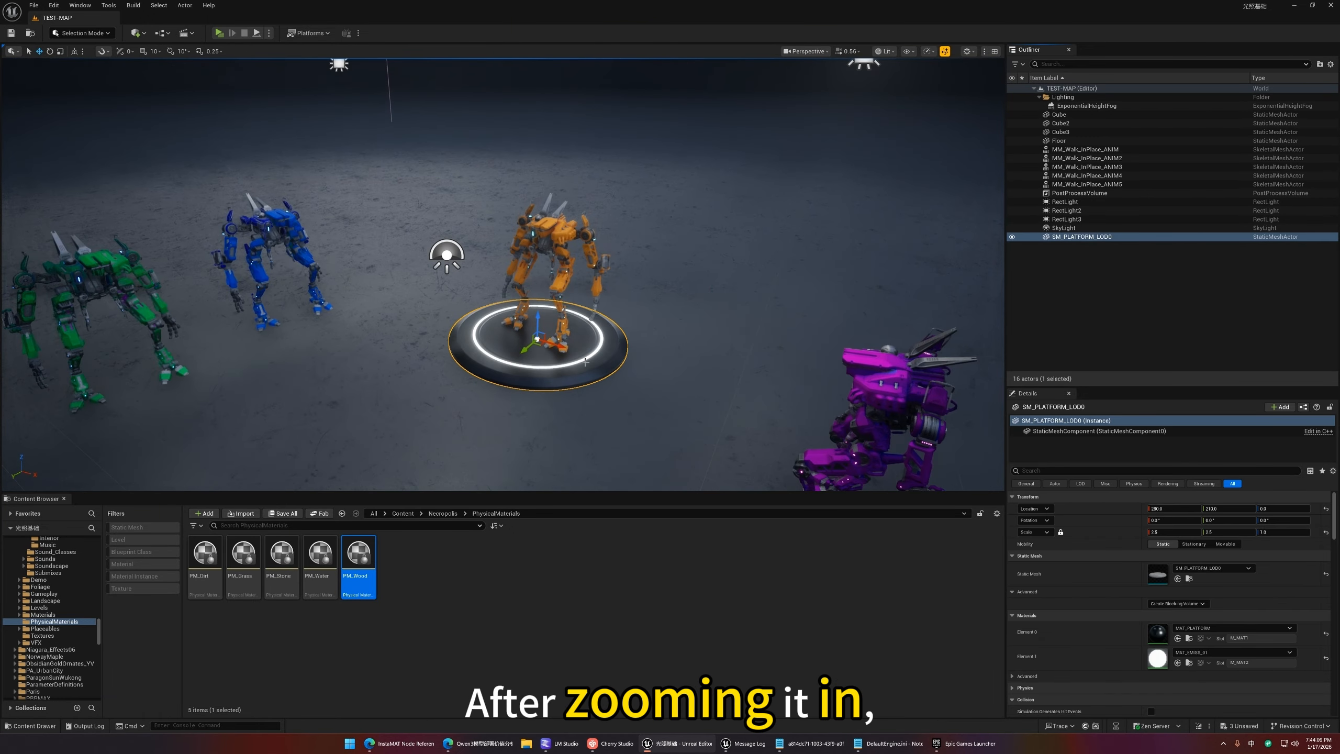
pyautogui.moveTo(525, 350); pyautogui.dragTo(657, 240)
pyautogui.press('f')
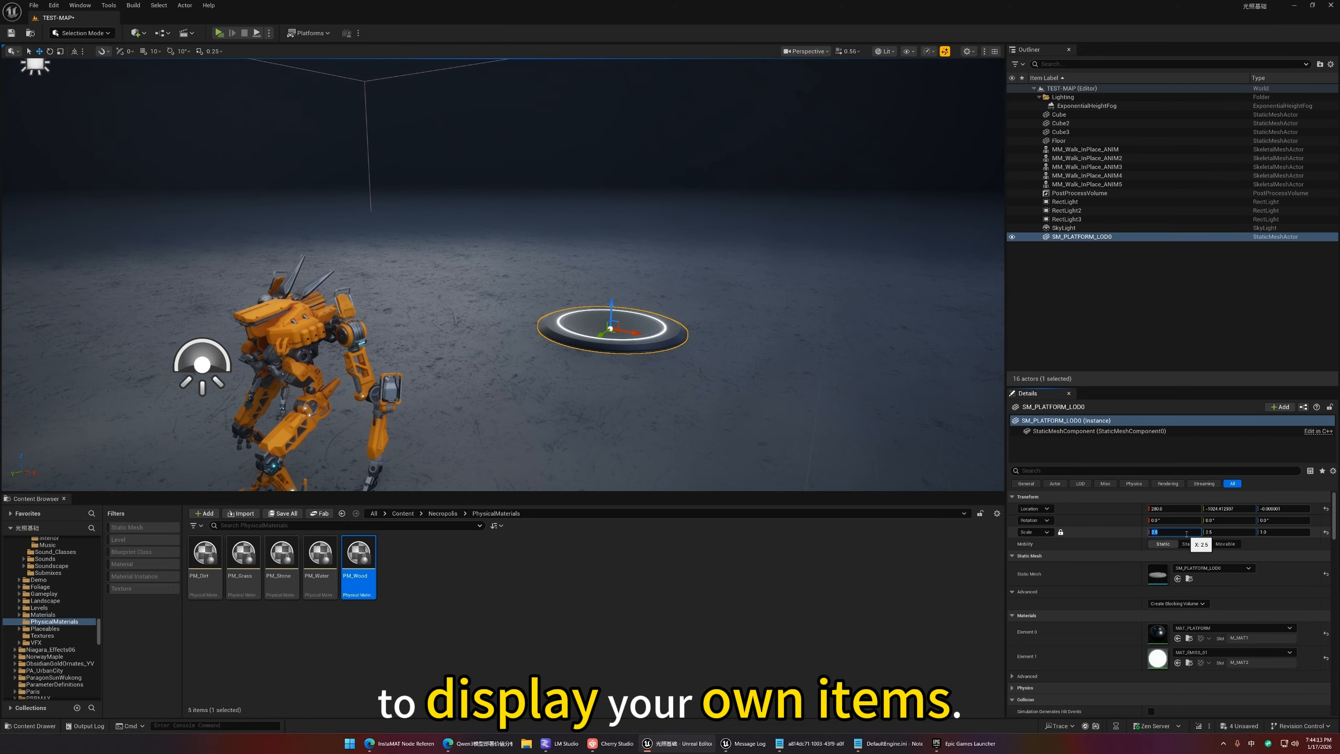
pyautogui.moveTo(1186, 534); pyautogui.dragTo(1187, 533)
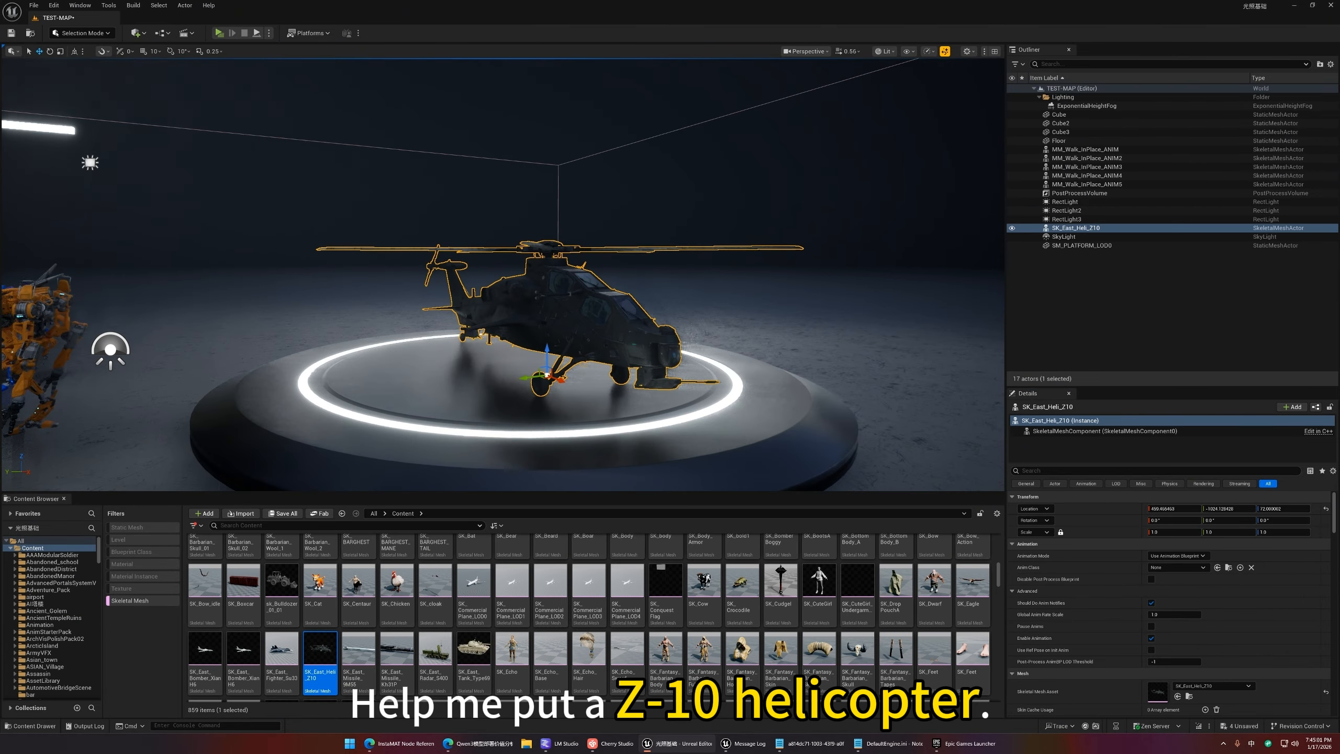
# Move the three rect lights from above the mechs to above the helicopter platform and check the lighting up close.
pyautogui.moveTo(552, 279); pyautogui.dragTo(552, 279, button='right')
pyautogui.click(406, 200)
pyautogui.click(369, 214)
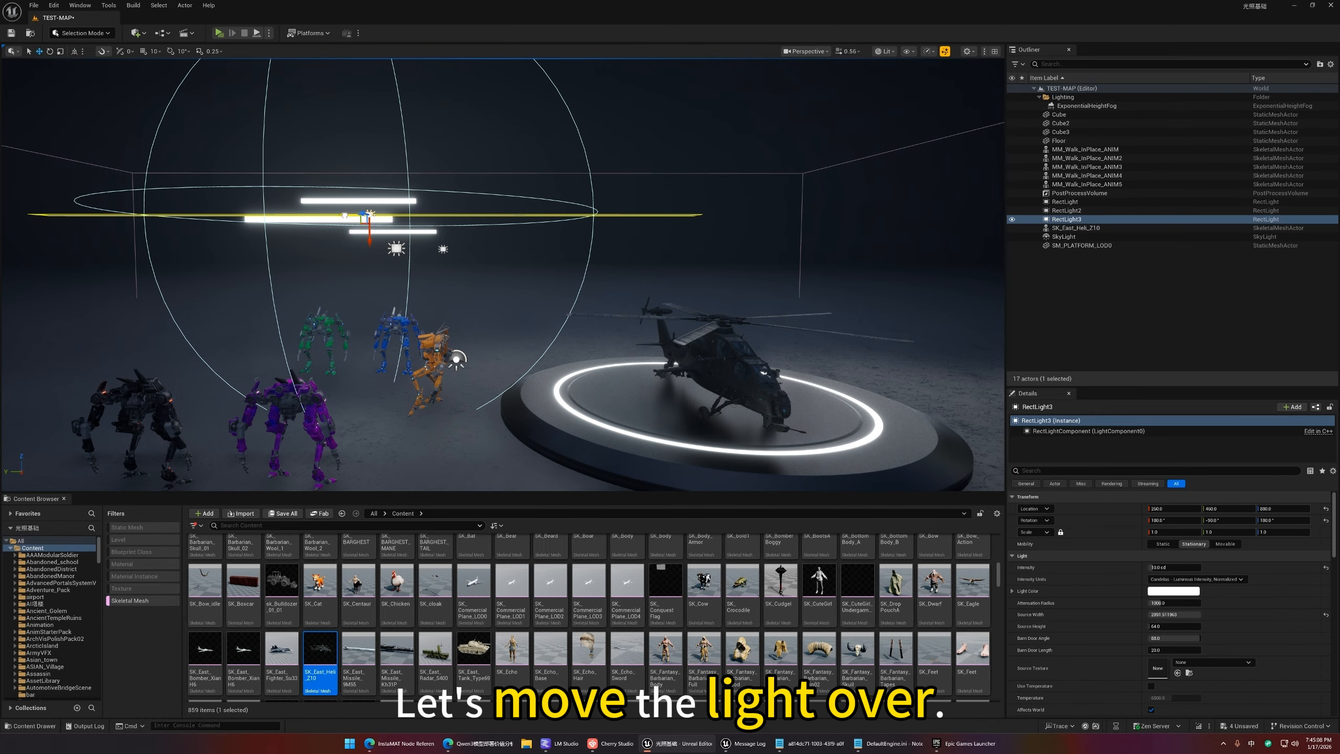
pyautogui.moveTo(346, 218); pyautogui.dragTo(737, 221)
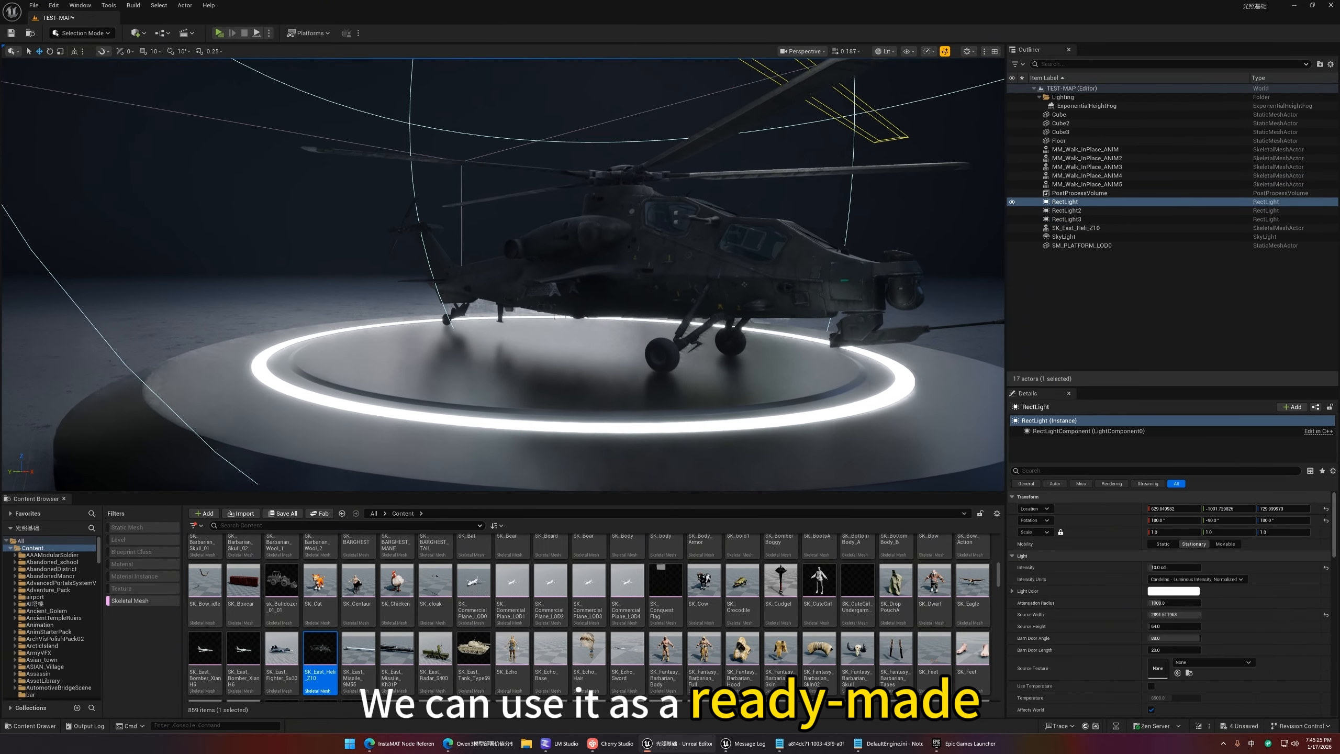
pyautogui.scroll(5, 503, 274)
pyautogui.moveTo(503, 274); pyautogui.dragTo(503, 274, button='right')
pyautogui.scroll(-2, 503, 275)
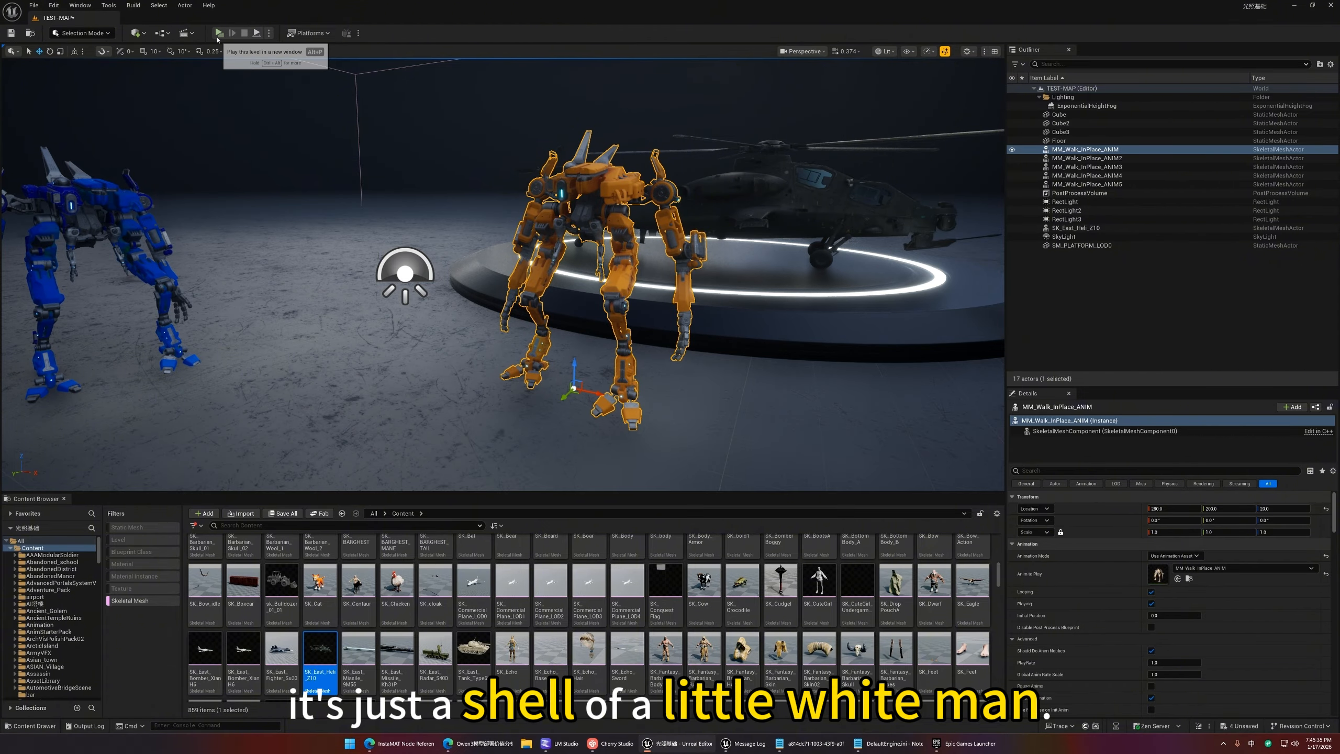
# Preview the orange mech's walk in a standalone play window and browse the animation assets available for it.
pyautogui.click(733, 404)
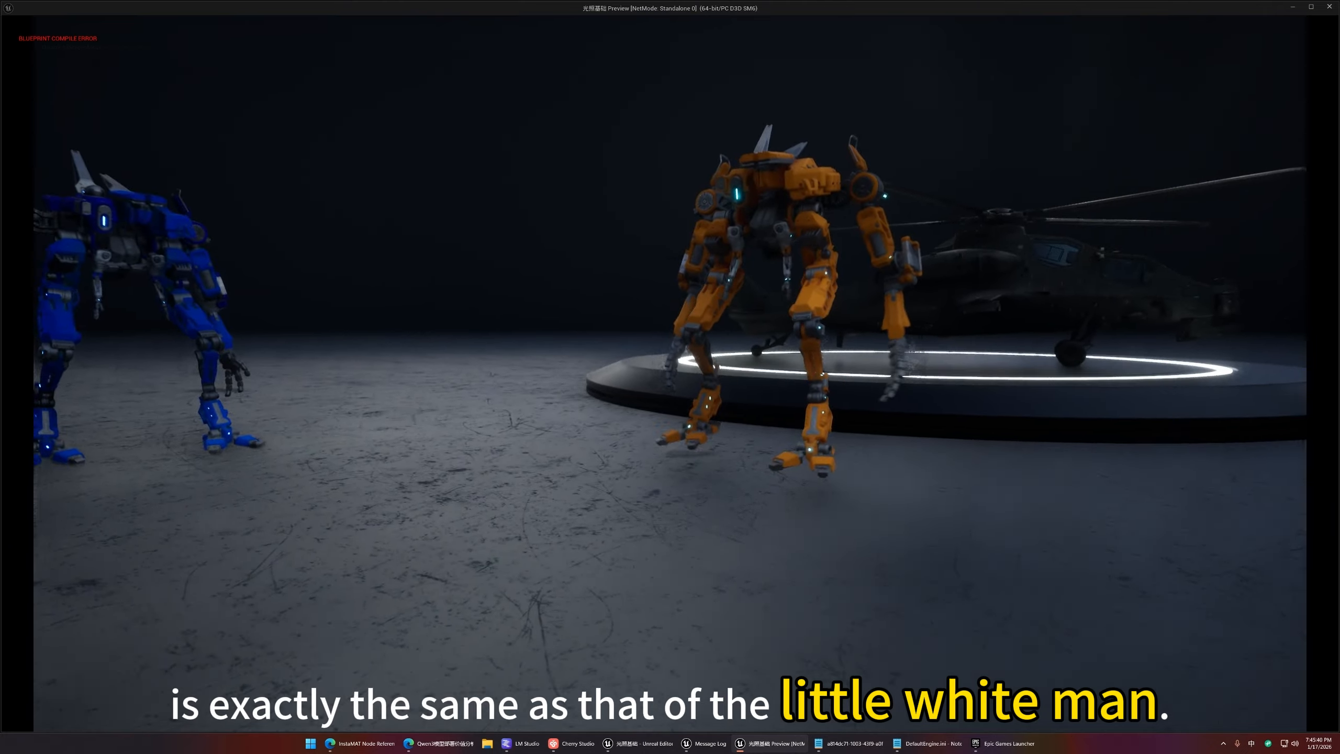
pyautogui.press('s')
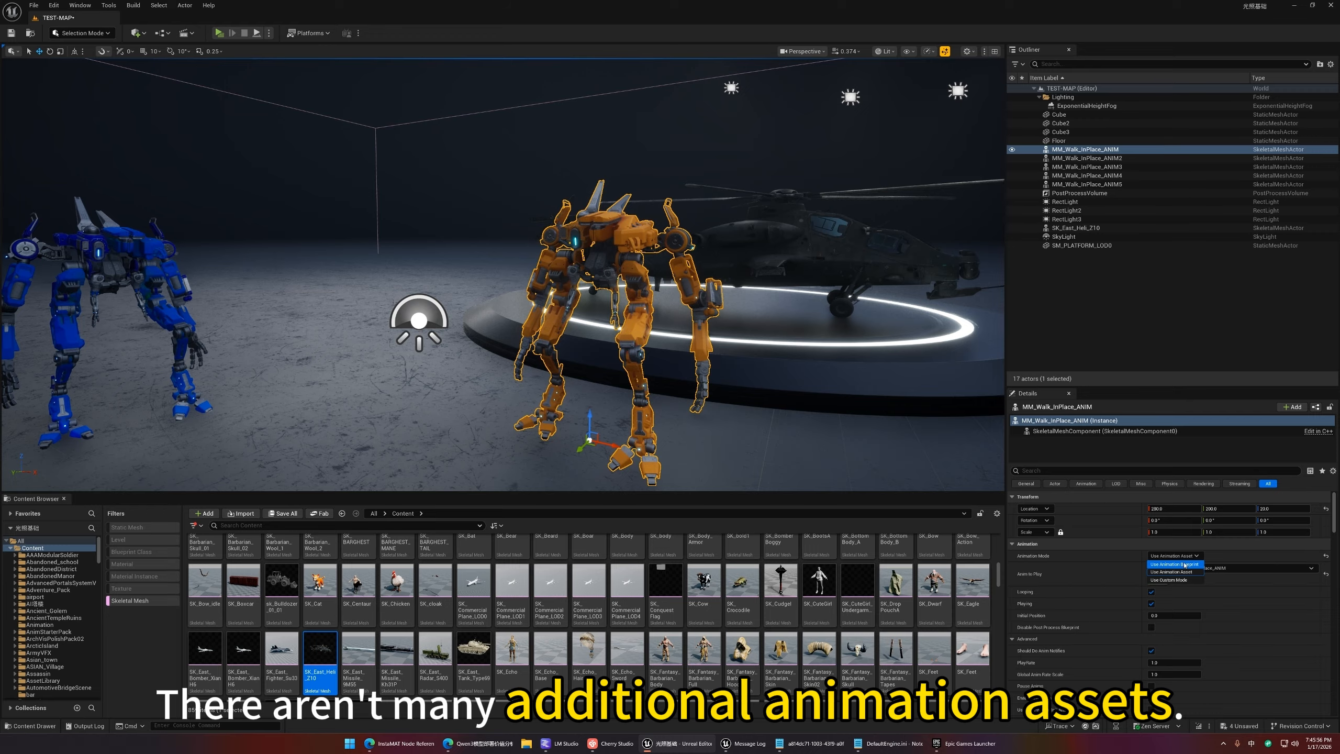
pyautogui.click(1199, 569)
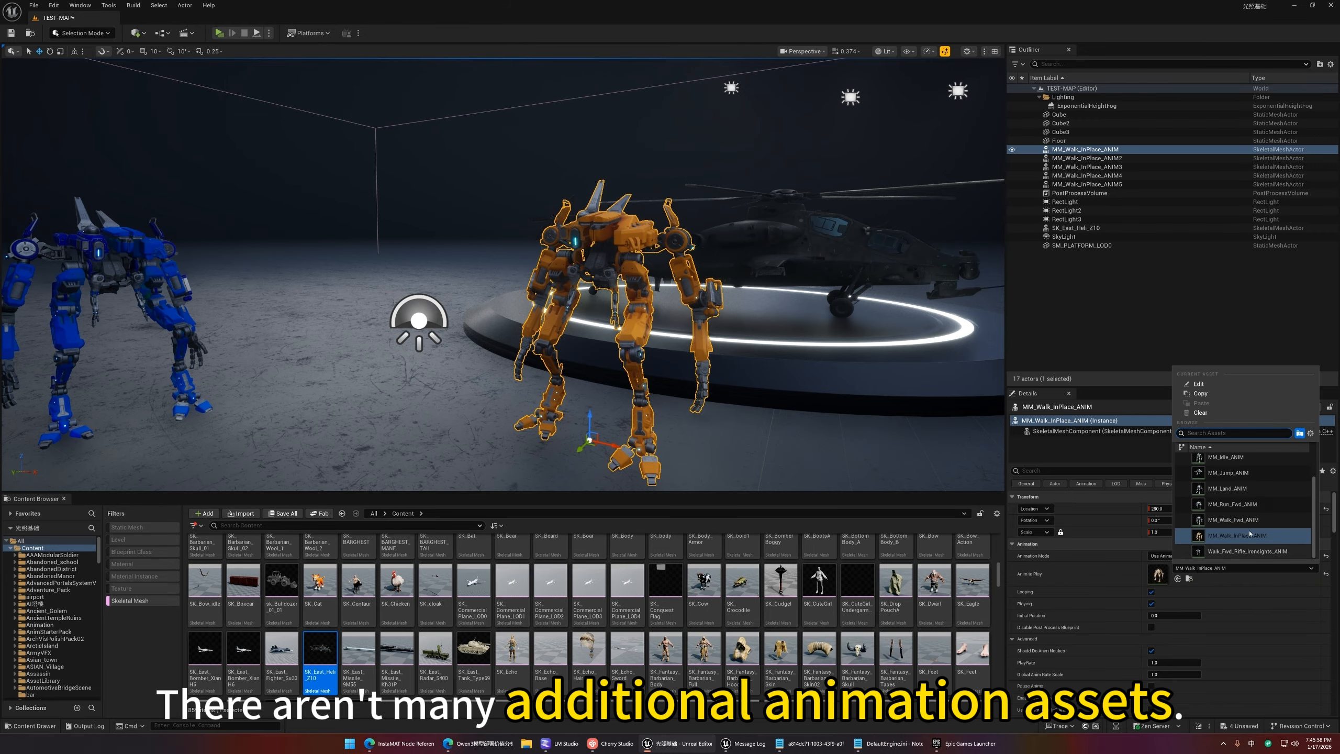
pyautogui.scroll(-3, 1266, 521)
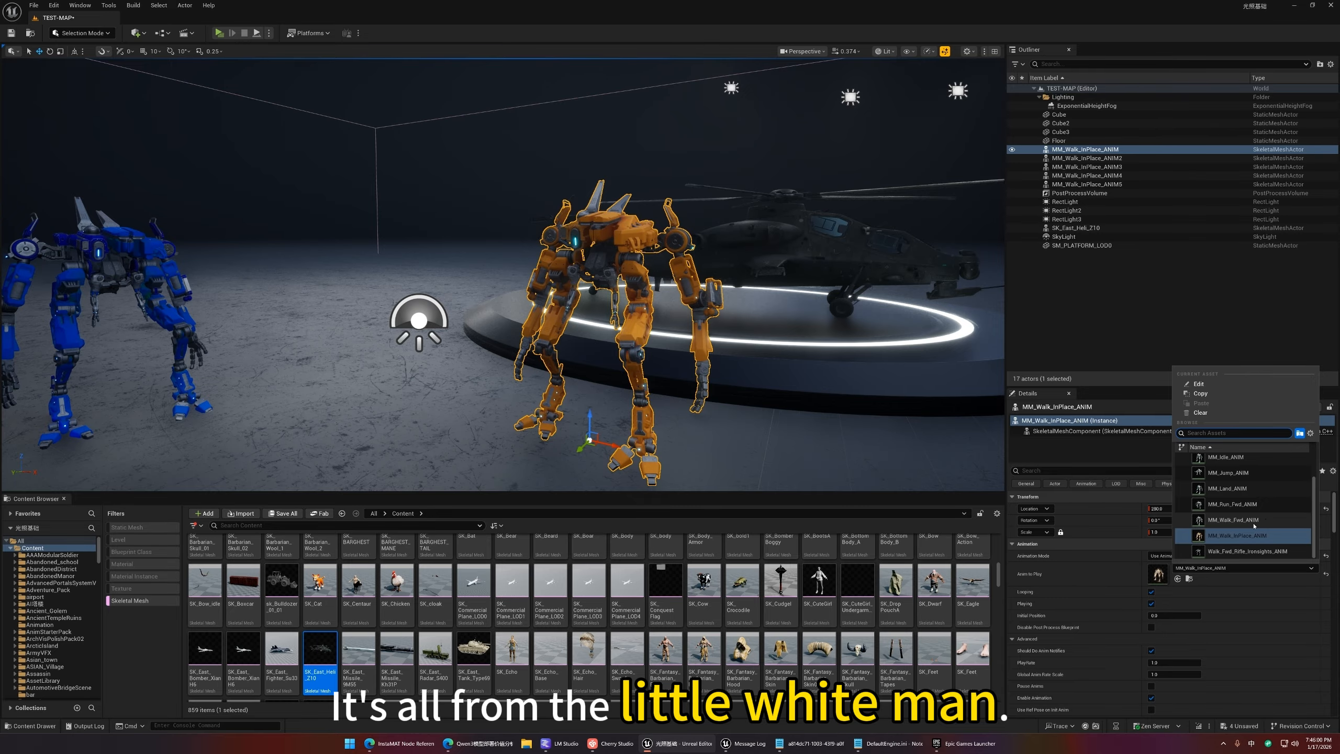
pyautogui.click(1119, 311)
pyautogui.click(633, 361)
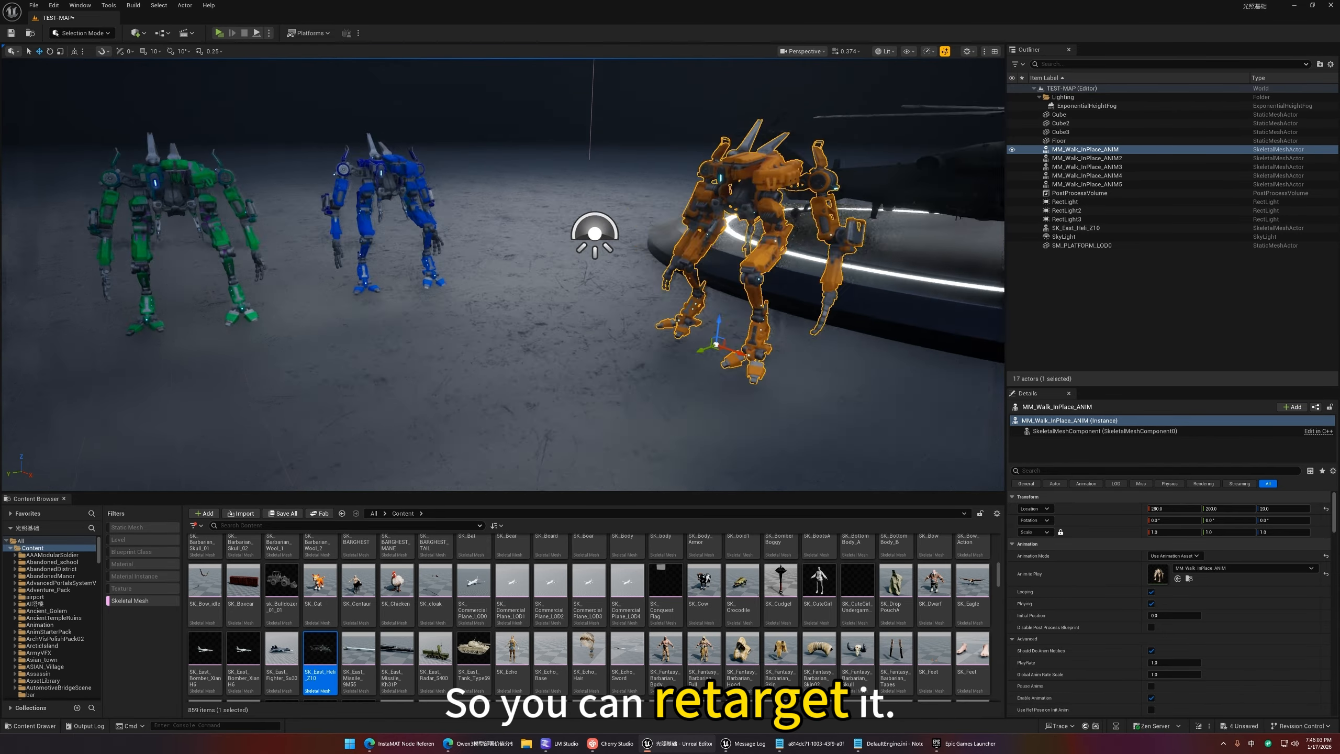
# Move the orange mech MM_Walk_InPlace_ANIM sideways across the floor and lower it slightly to ground its feet.
pyautogui.moveTo(633, 360); pyautogui.dragTo(670, 361, button='right')
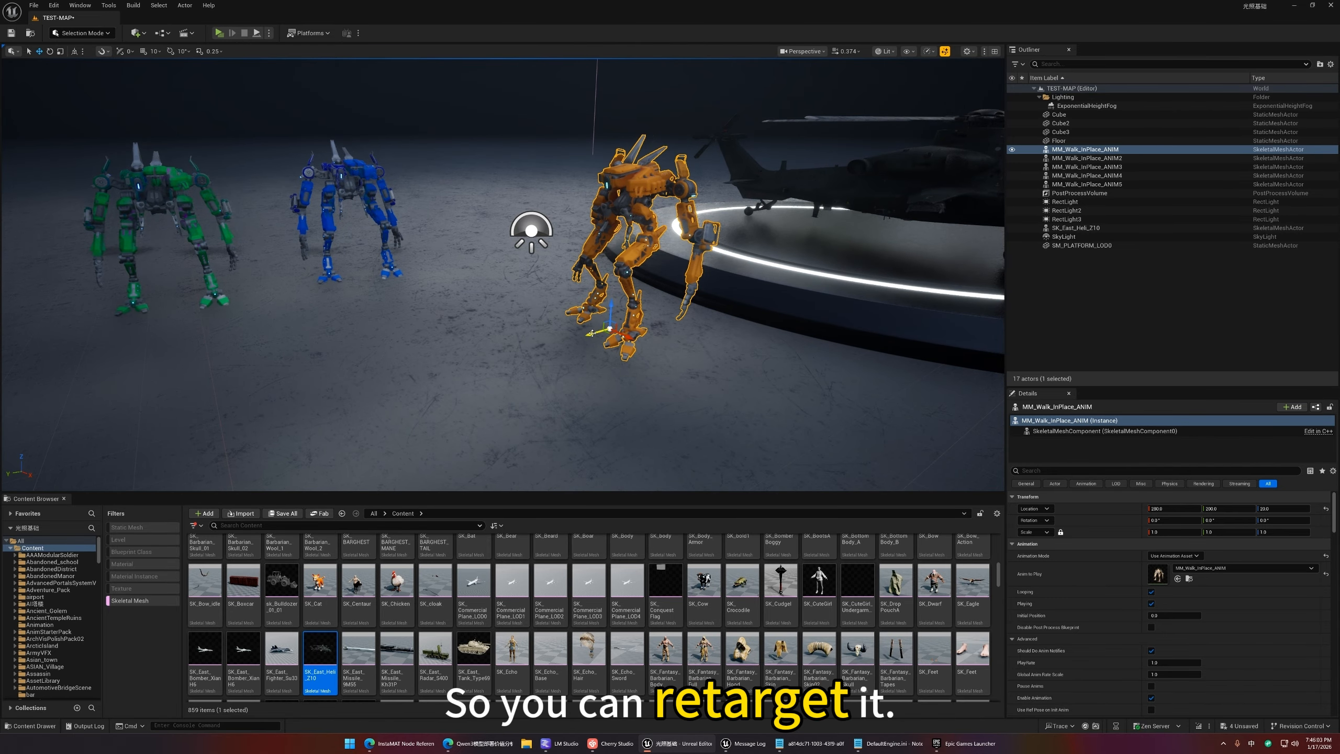
pyautogui.moveTo(592, 333); pyautogui.dragTo(383, 381)
pyautogui.press('w')
pyautogui.moveTo(383, 381); pyautogui.dragTo(390, 422, button='right')
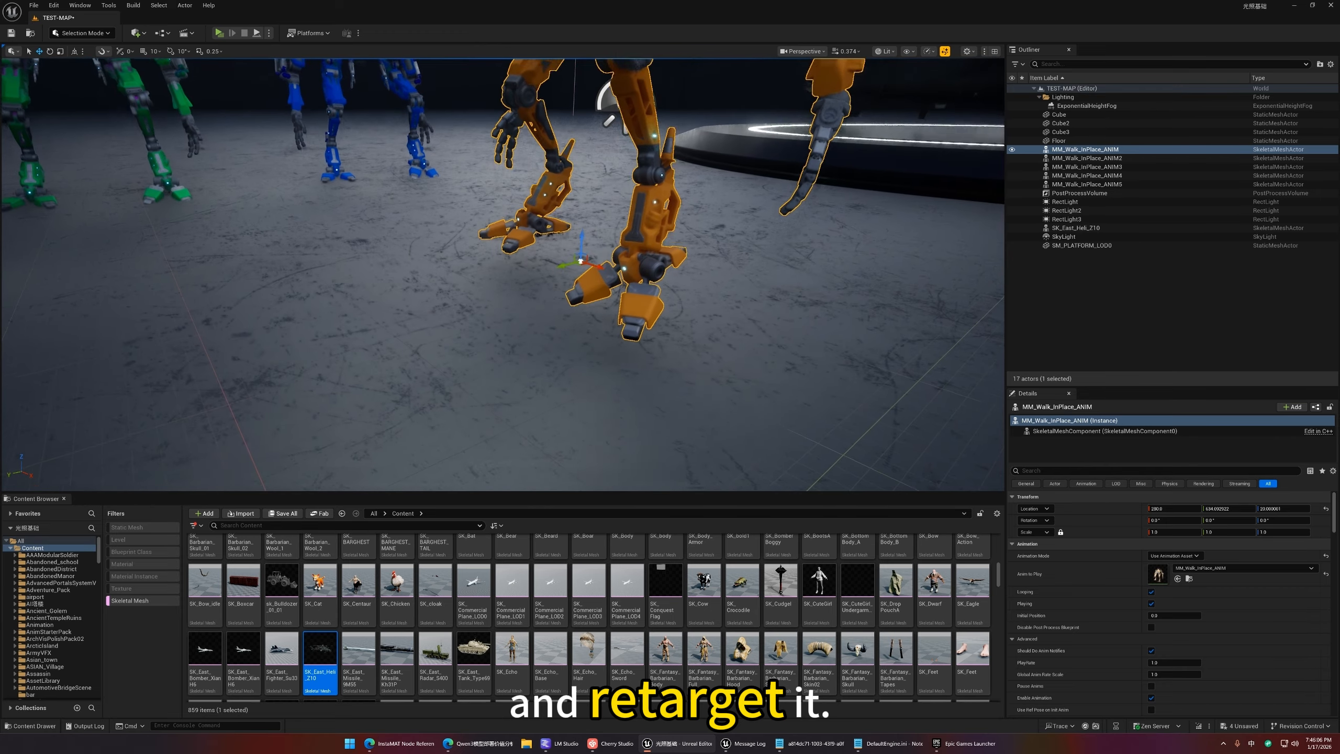
pyautogui.moveTo(583, 229); pyautogui.dragTo(583, 245)
# Examine the orange mech's arms, hands and fingers up close from both sides.
pyautogui.moveTo(583, 246); pyautogui.dragTo(602, 206, button='right')
pyautogui.moveTo(545, 339); pyautogui.dragTo(636, 329, button='right')
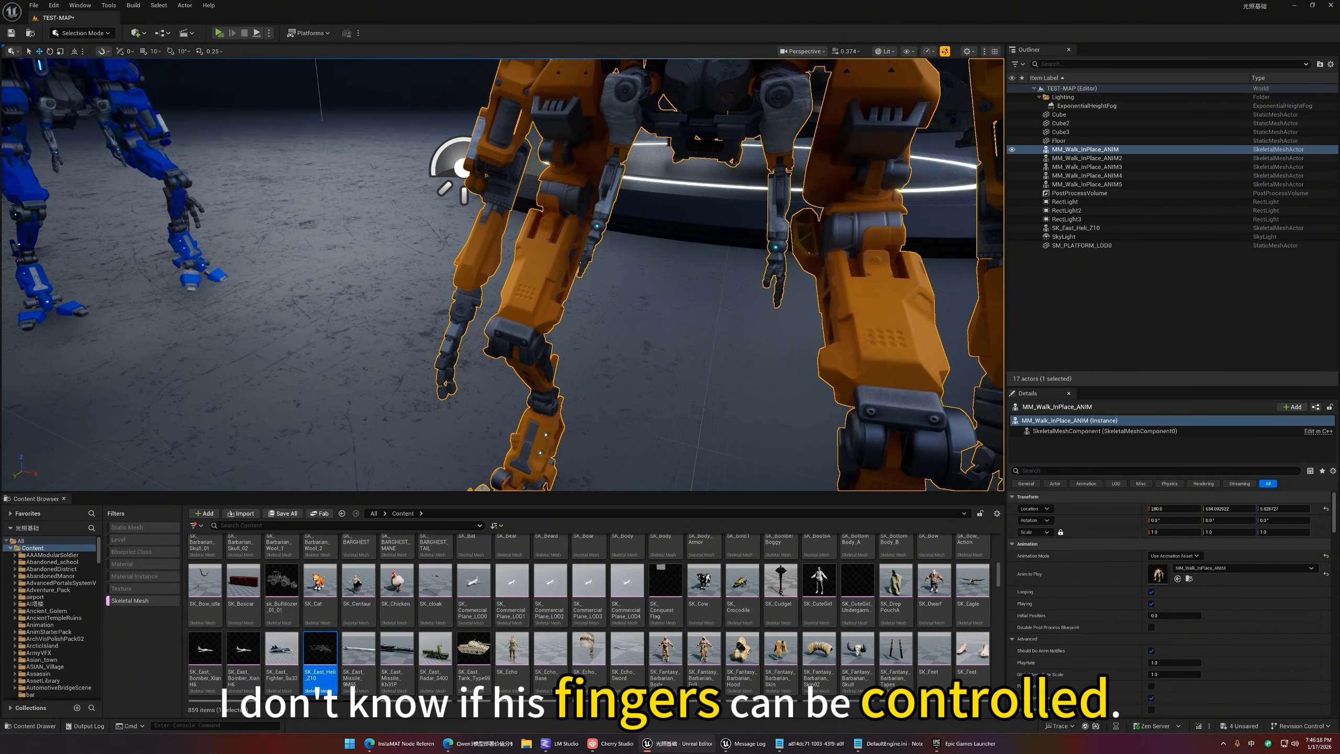
pyautogui.press('a')
pyautogui.press('d')
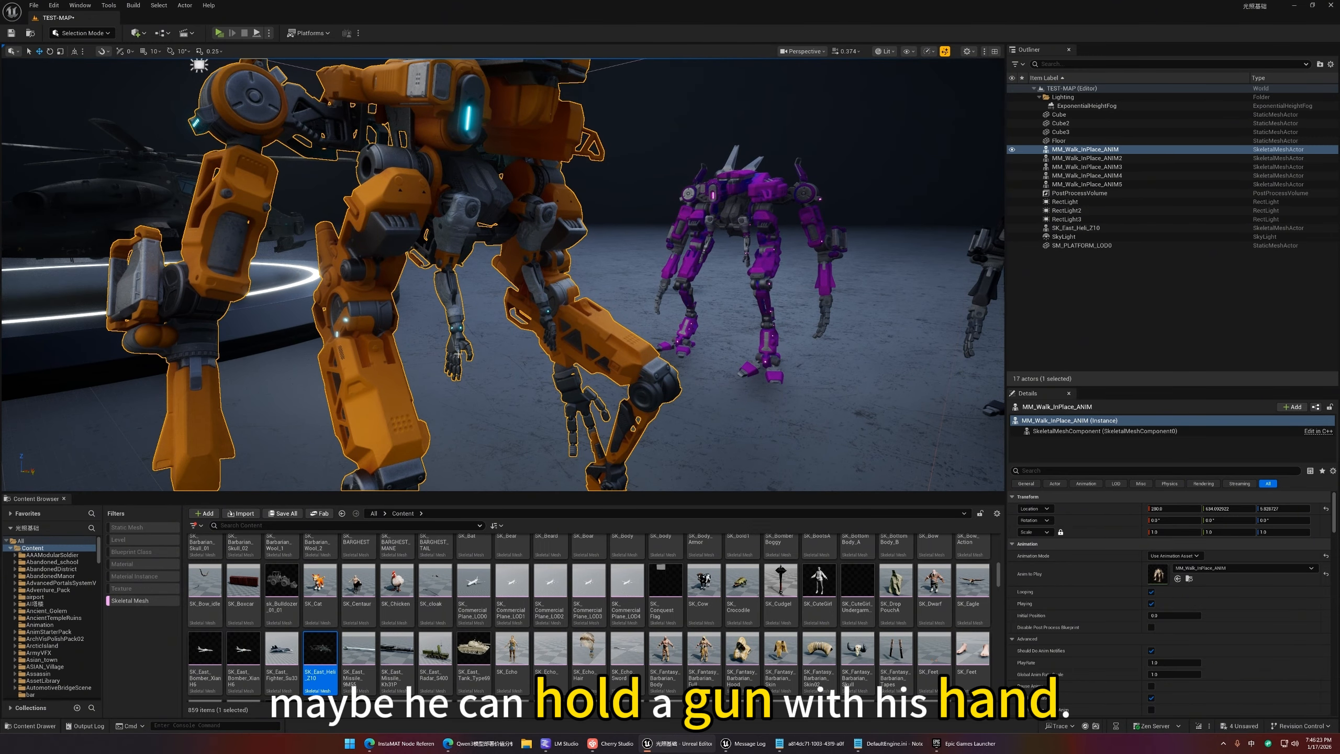
pyautogui.moveTo(476, 344); pyautogui.dragTo(533, 332, button='right')
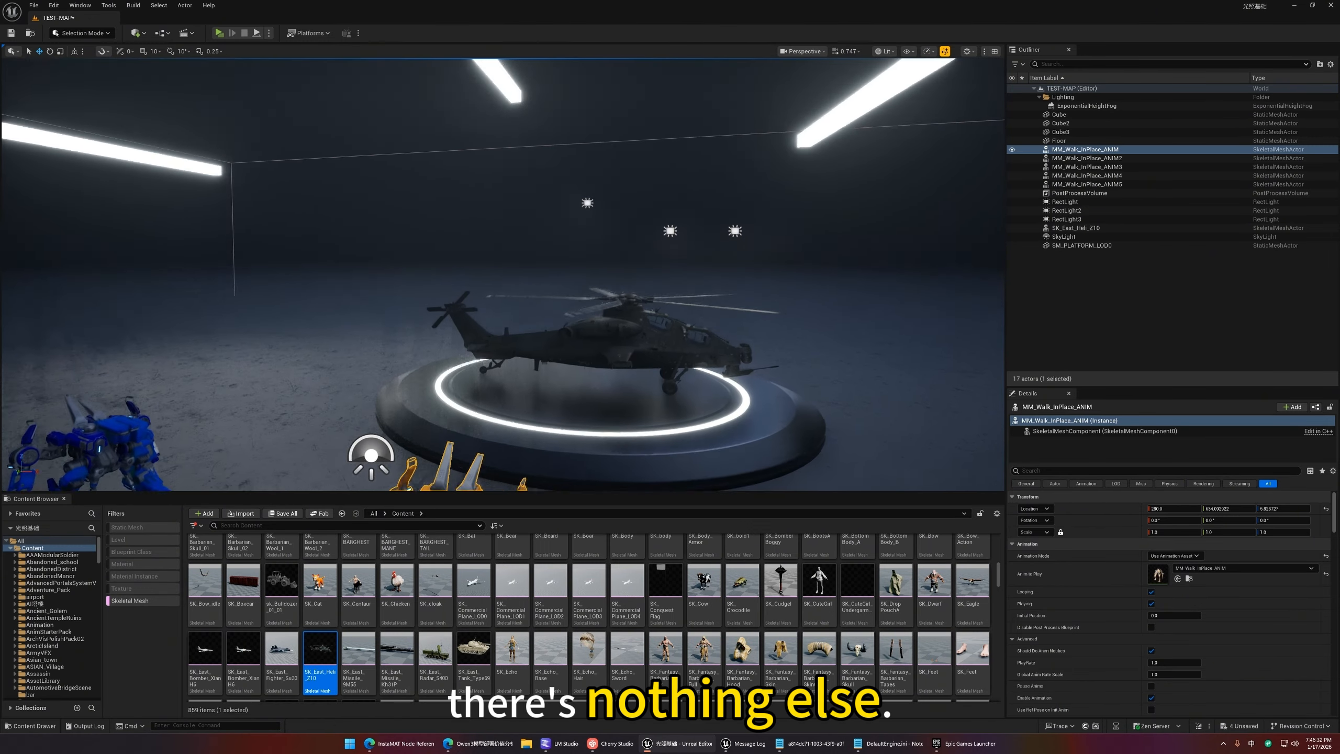
# Duplicate the helicopter's platform toward the mechs and rescale the copy.
pyautogui.moveTo(476, 343); pyautogui.dragTo(391, 362, button='right')
pyautogui.press('d')
pyautogui.click(475, 364)
pyautogui.moveTo(765, 338); pyautogui.dragTo(750, 338, button='right')
pyautogui.press('s')
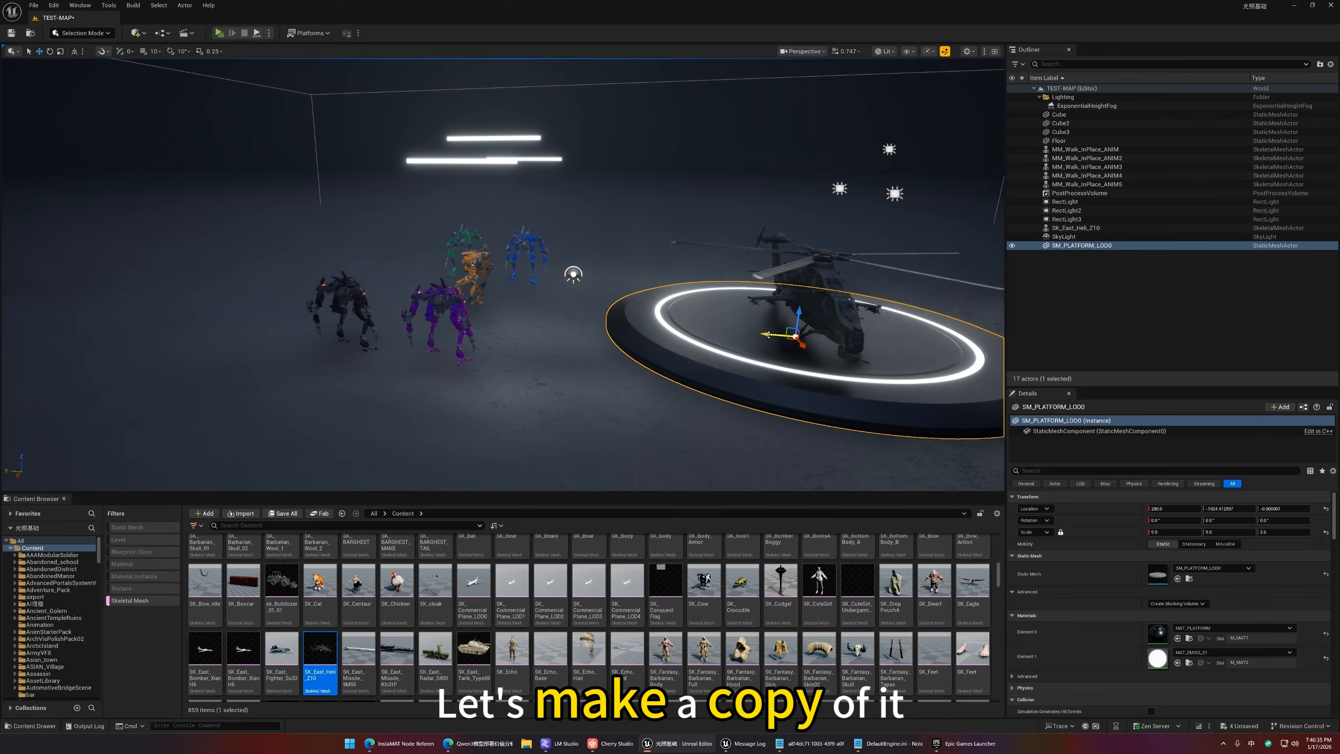
pyautogui.keyDown('alt'); pyautogui.moveTo(769, 334); pyautogui.dragTo(499, 313); pyautogui.keyUp('alt')
pyautogui.click(1174, 532)
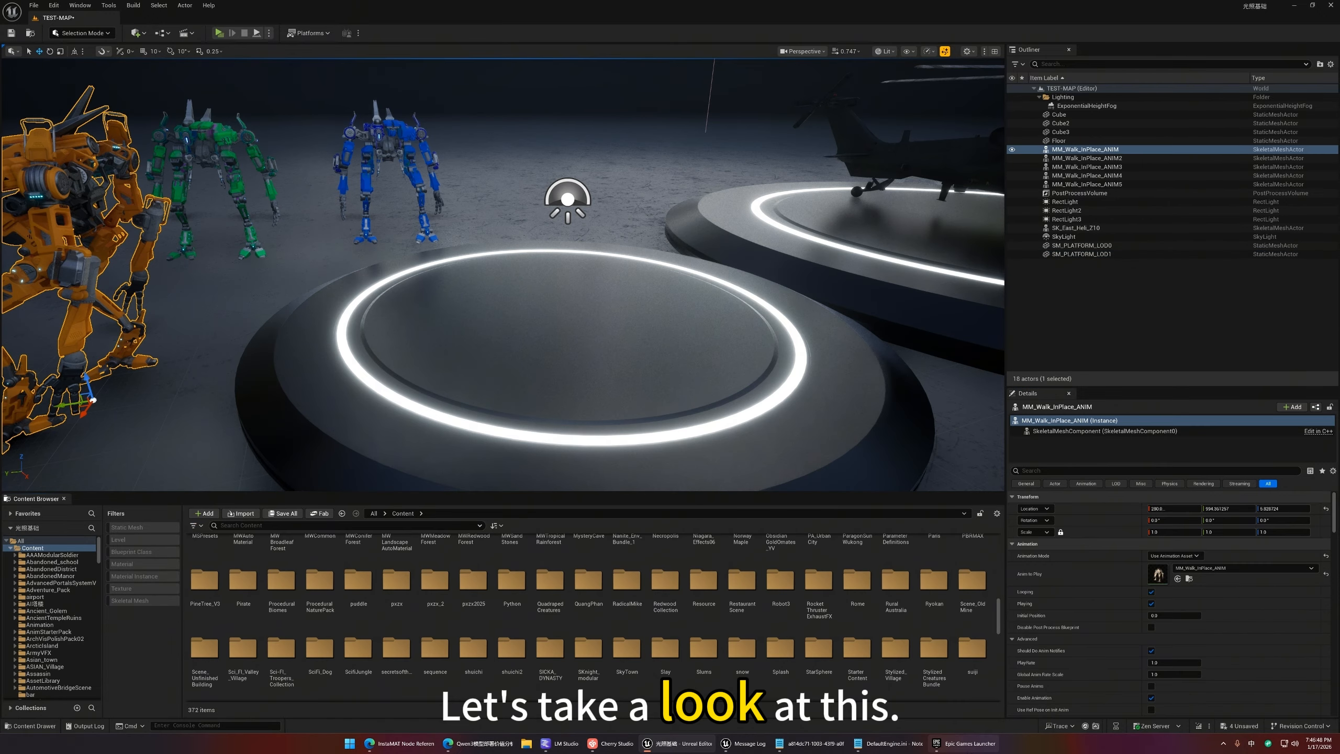
# Check the Fantasy_Props folder for blueprint classes and skeletal meshes, and filter it to show only static meshes.
pyautogui.click(937, 743)
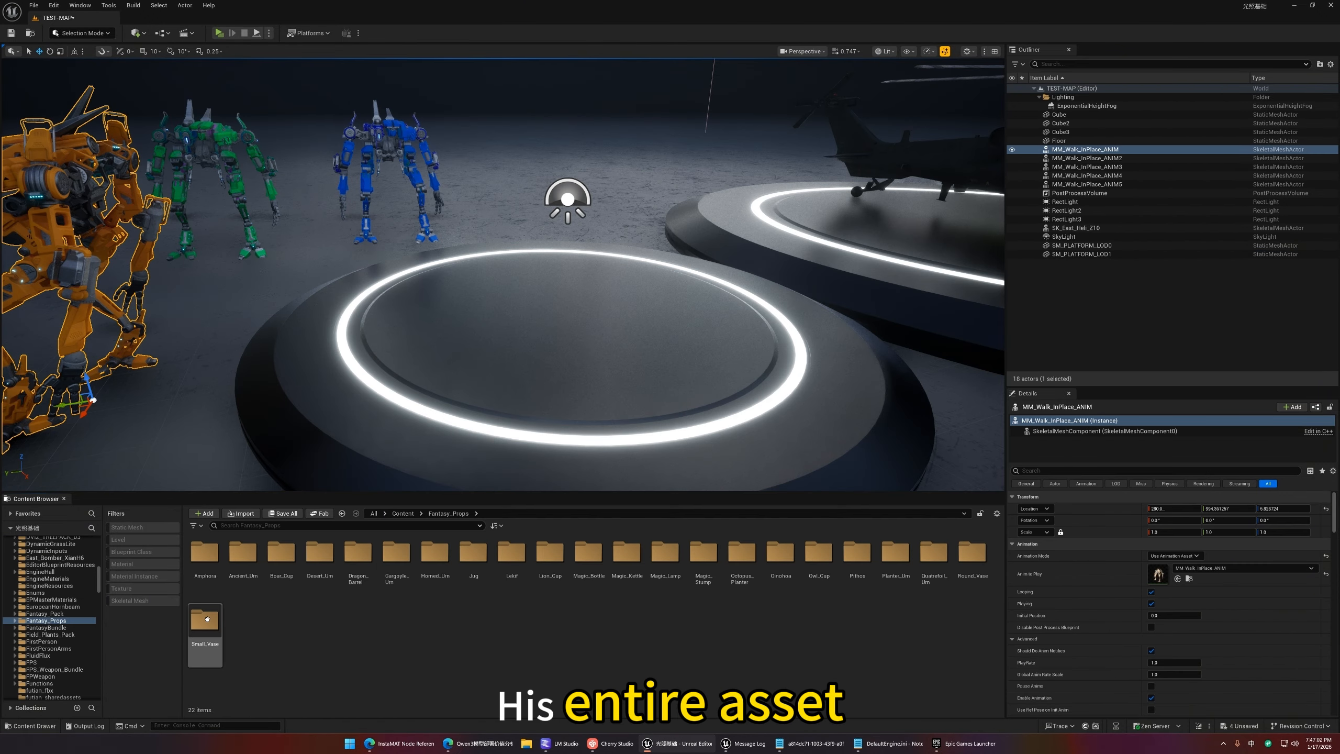
pyautogui.click(153, 552)
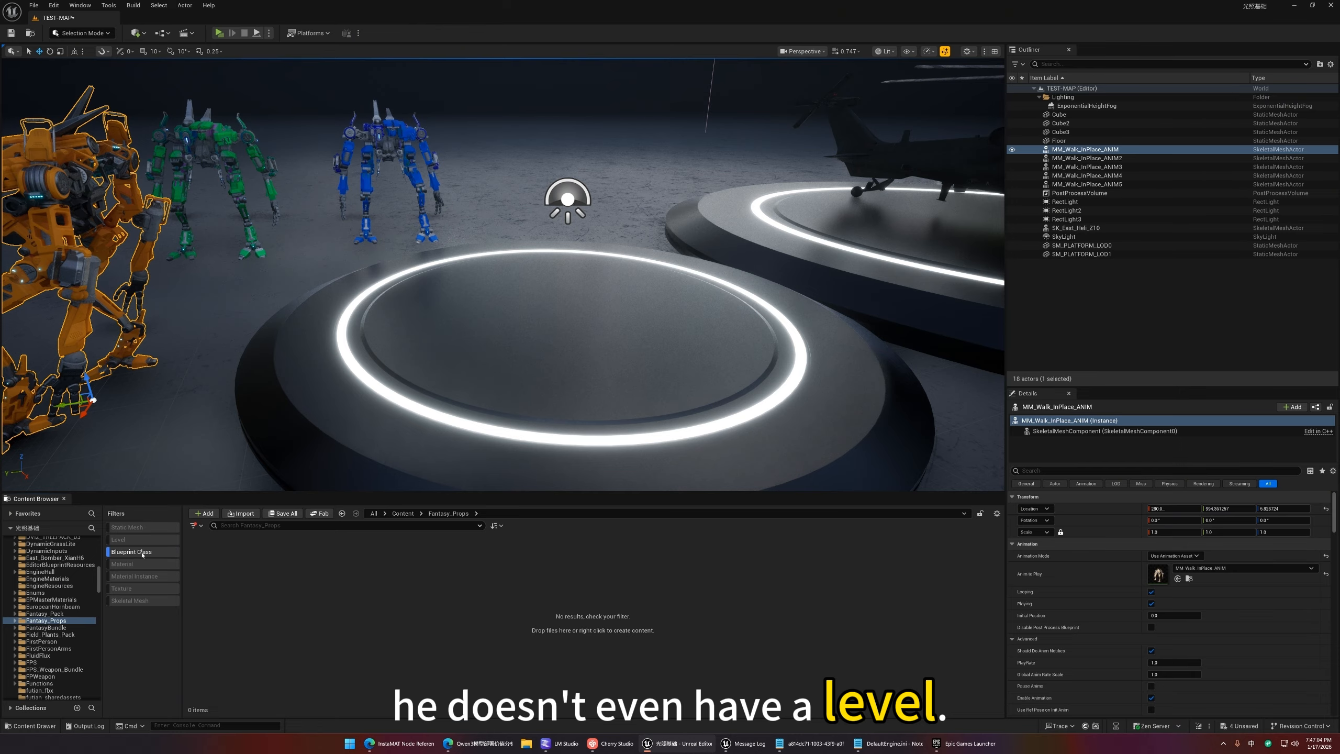
pyautogui.click(142, 555)
pyautogui.click(139, 602)
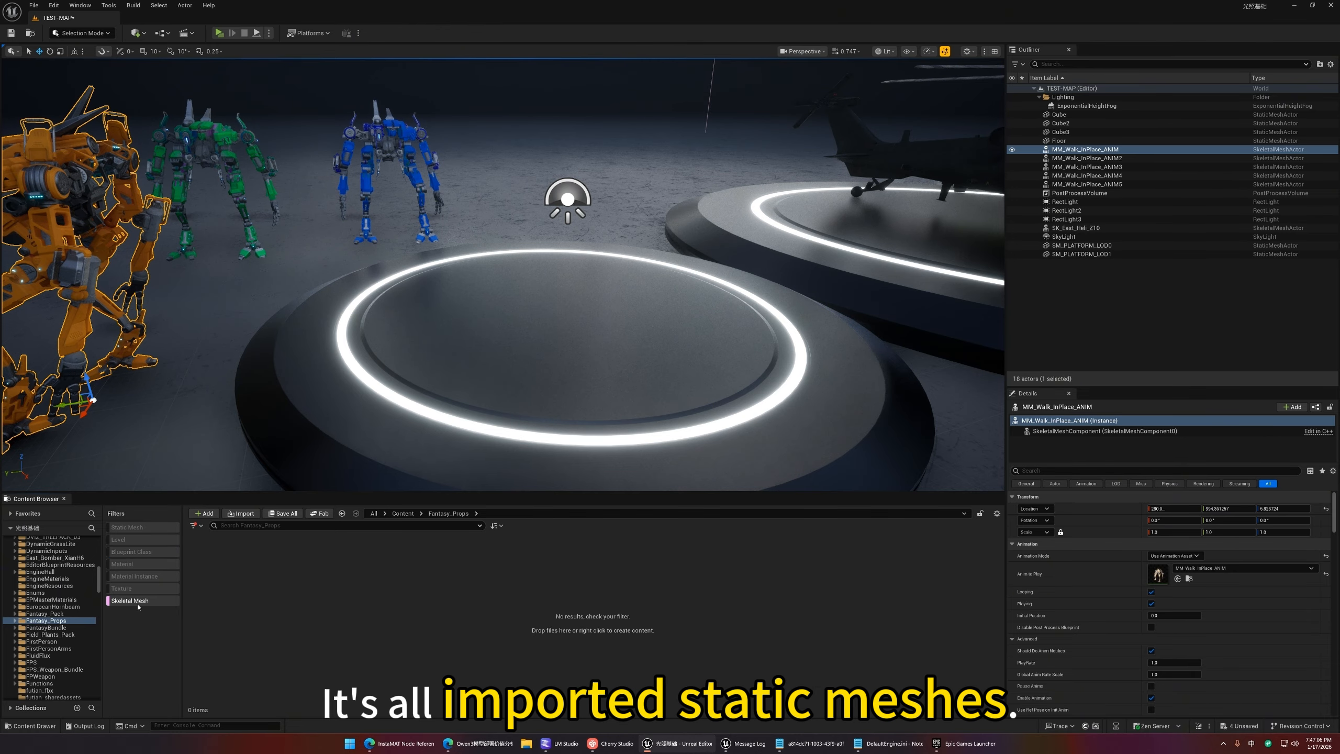
pyautogui.click(139, 601)
pyautogui.click(127, 527)
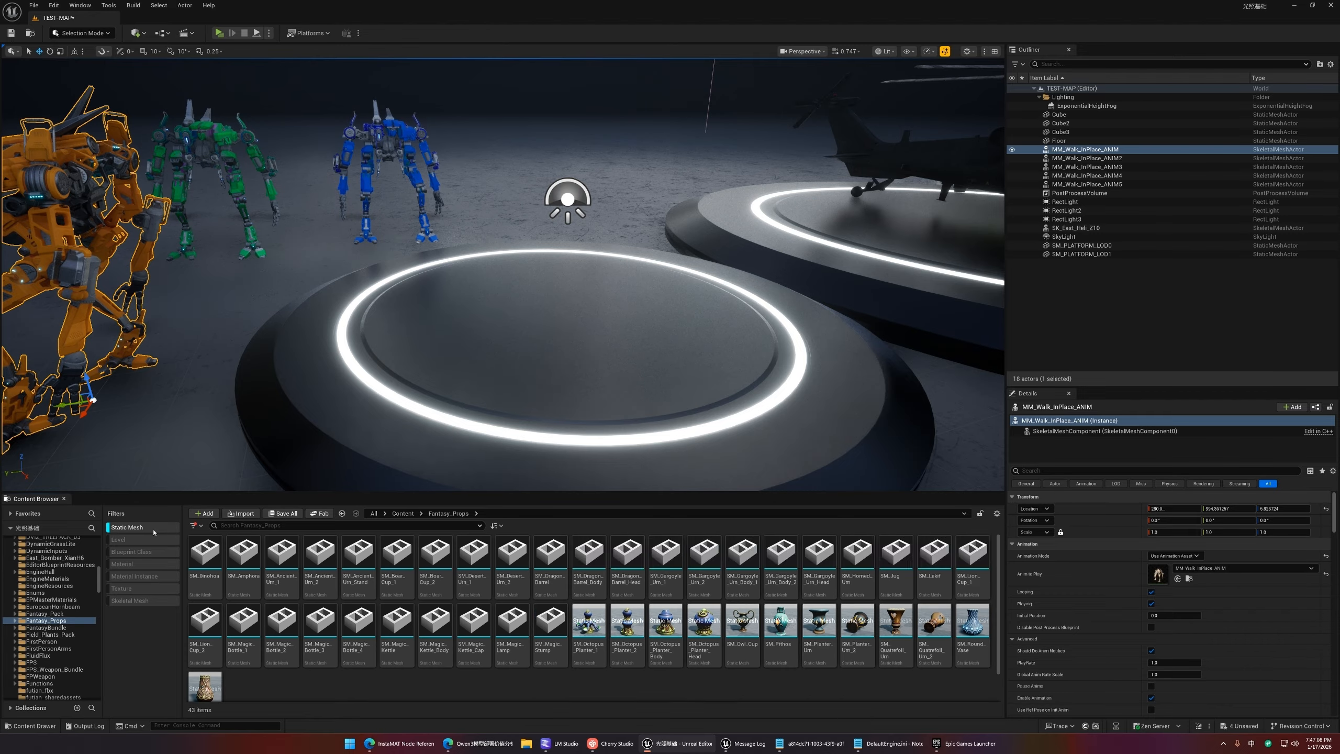
# Place SM_Lion_Cup_1 and SM_Desert_Urn_2 on the empty platform and enlarge the urn.
pyautogui.moveTo(502, 274)
pyautogui.mouseDown(button='right')
pyautogui.moveTo(559, 264)
pyautogui.moveTo(502, 296)
pyautogui.mouseUp(button='right')
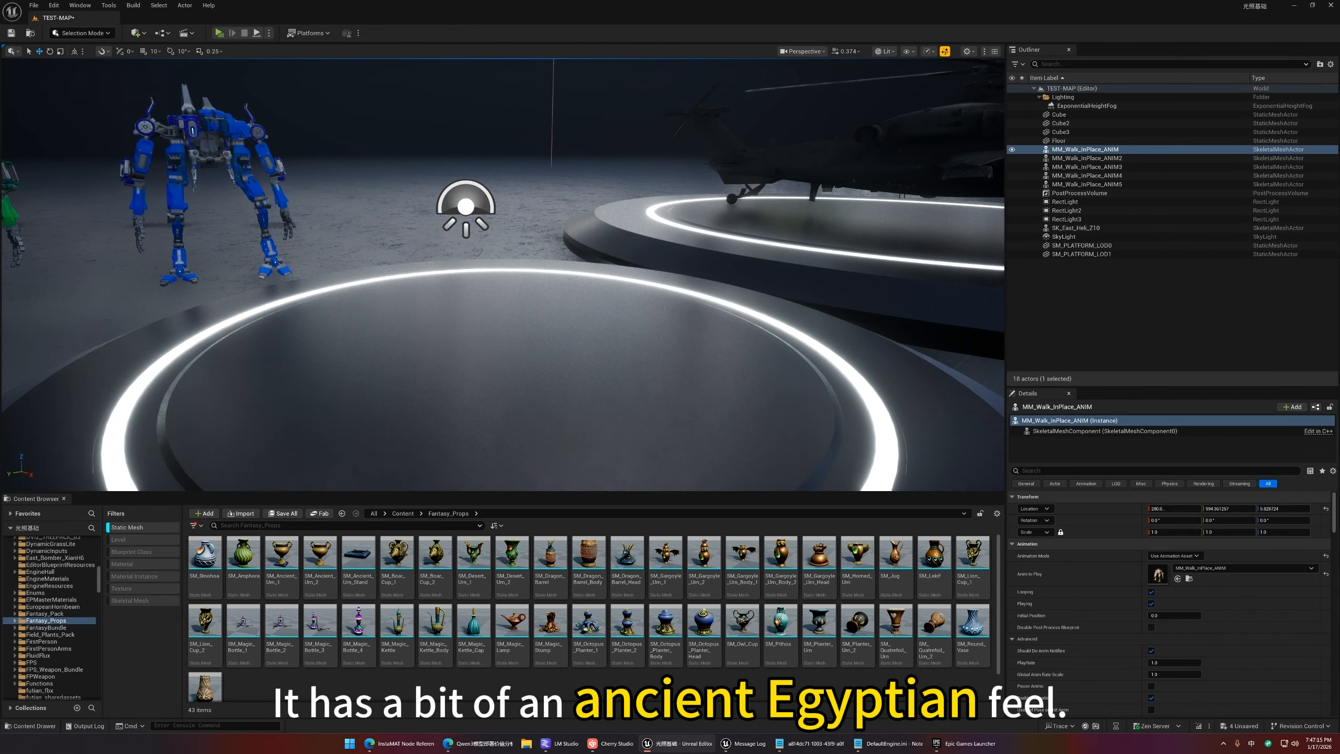
pyautogui.moveTo(970, 557); pyautogui.dragTo(537, 400)
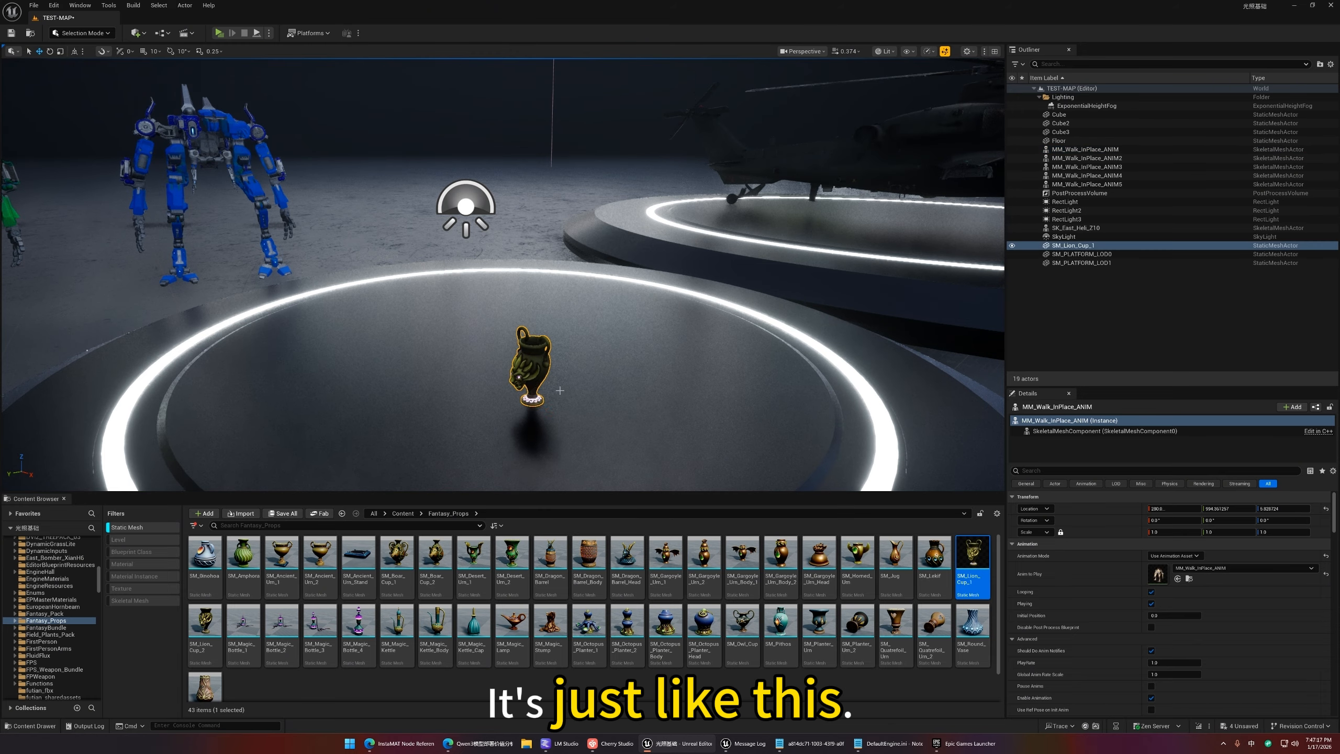
pyautogui.moveTo(559, 389); pyautogui.dragTo(570, 423, button='right')
pyautogui.moveTo(570, 422); pyautogui.dragTo(549, 425, button='right')
pyautogui.moveTo(512, 553); pyautogui.dragTo(510, 385)
pyautogui.click(1170, 532)
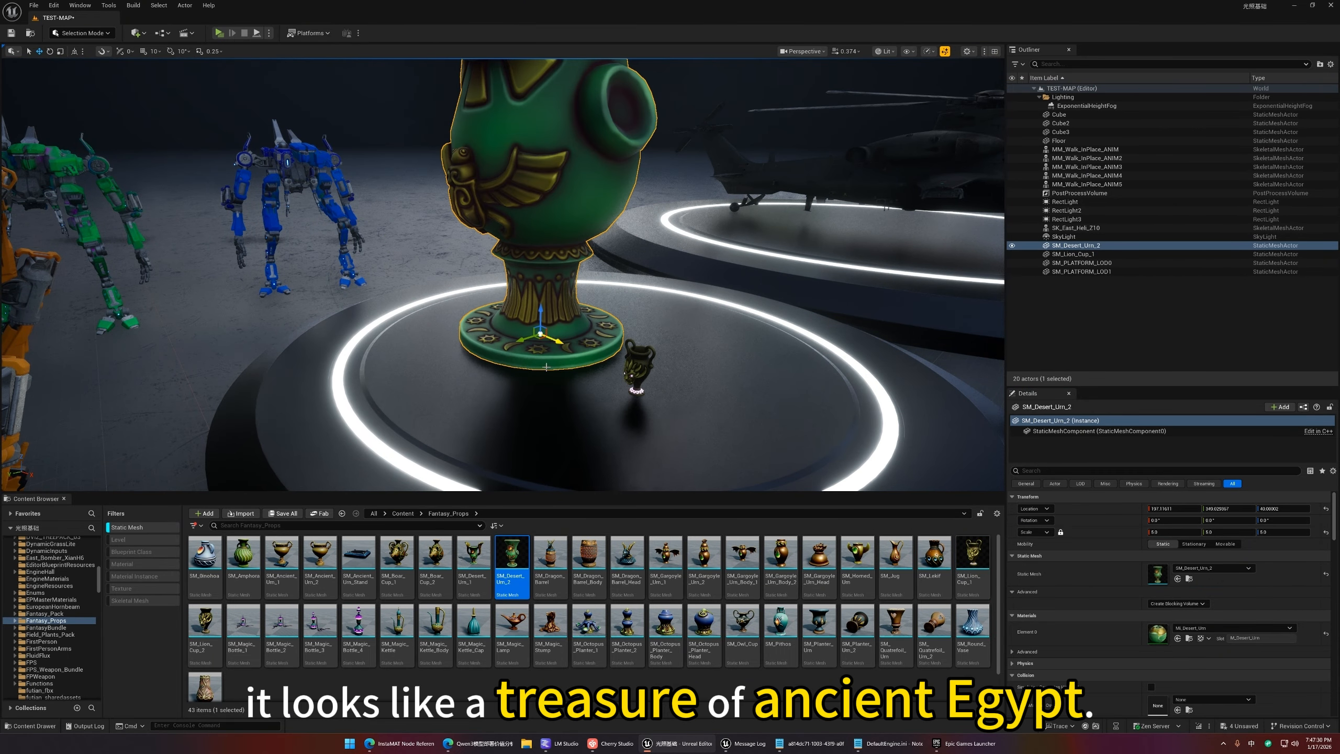
# Open the urn's MI_Desert_Urn material instance and locate its Emissive texture among the Desert_Urn textures.
pyautogui.moveTo(547, 367); pyautogui.dragTo(662, 346, button='right')
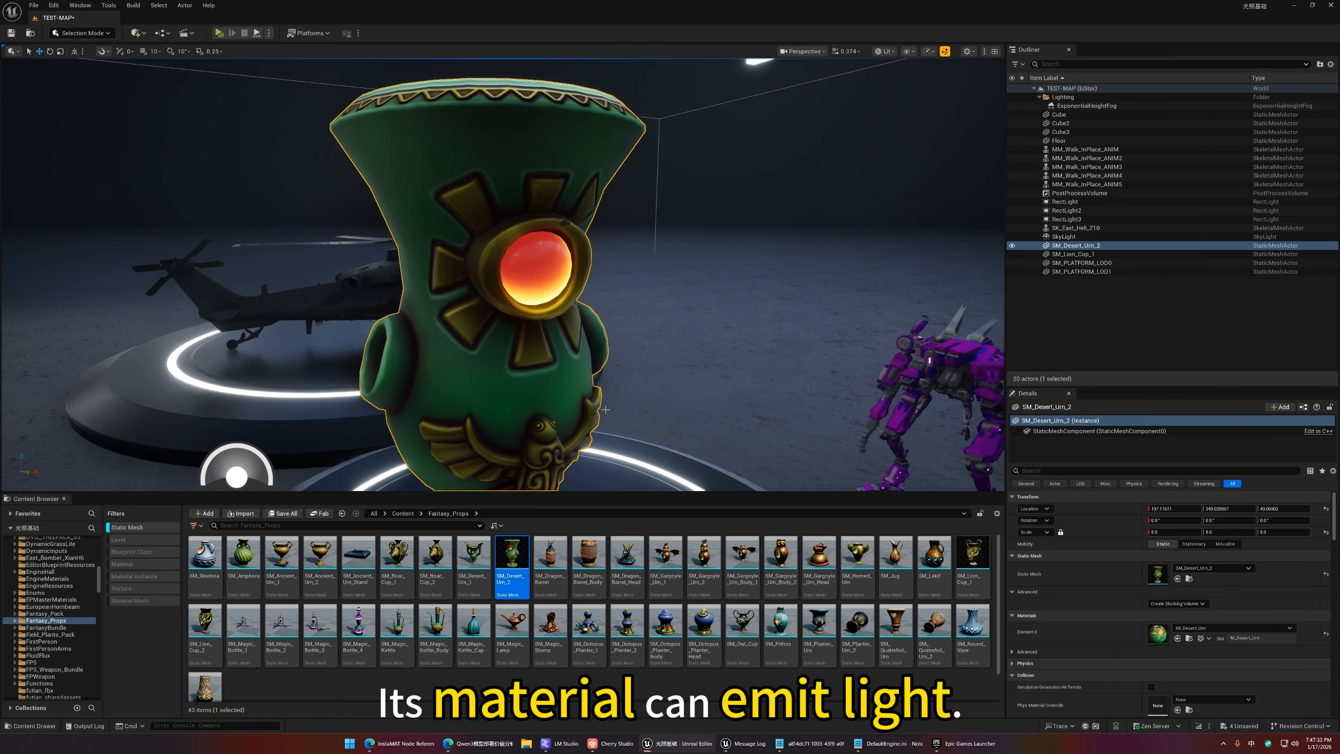
pyautogui.doubleClick(1156, 633)
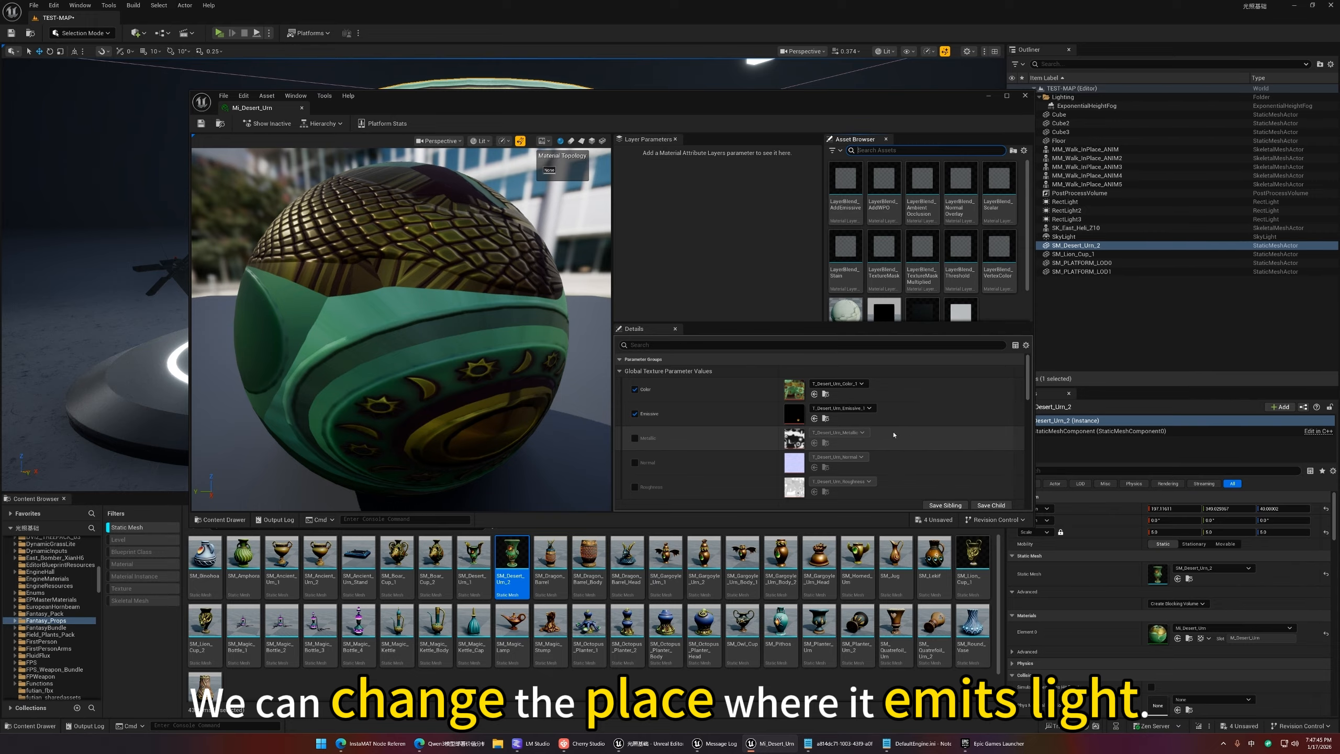
pyautogui.click(825, 418)
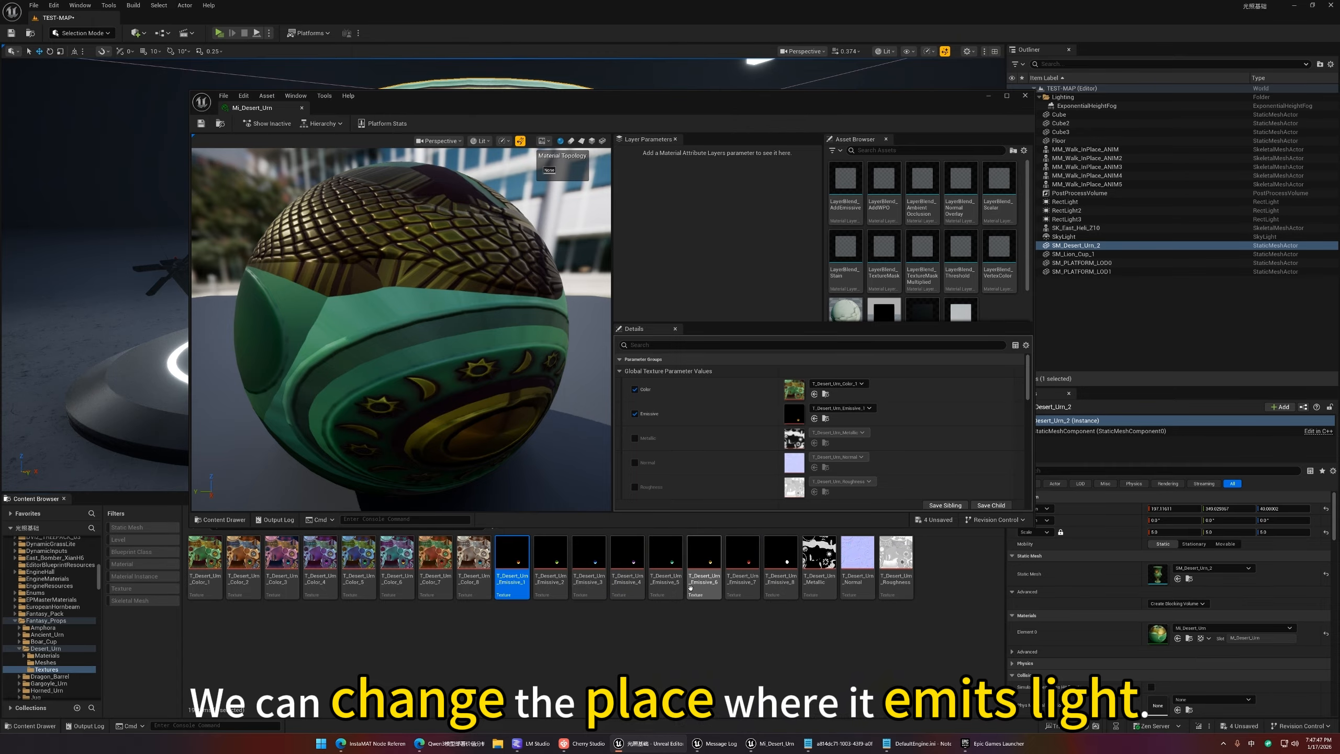
pyautogui.moveTo(659, 102); pyautogui.dragTo(673, 61)
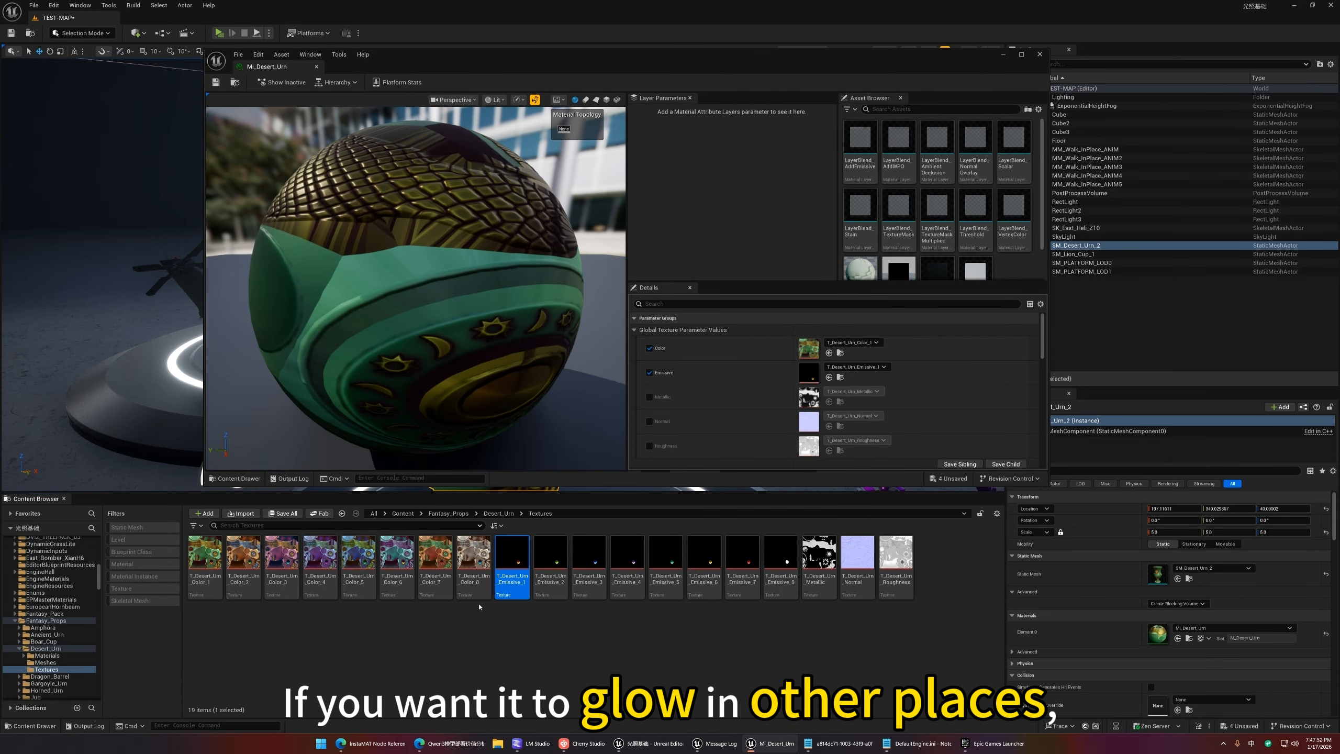
# Try the T_Desert_Urn_Color_8 texture as the Emissive map of MI_Desert_Urn.
pyautogui.moveTo(473, 559); pyautogui.dragTo(810, 372)
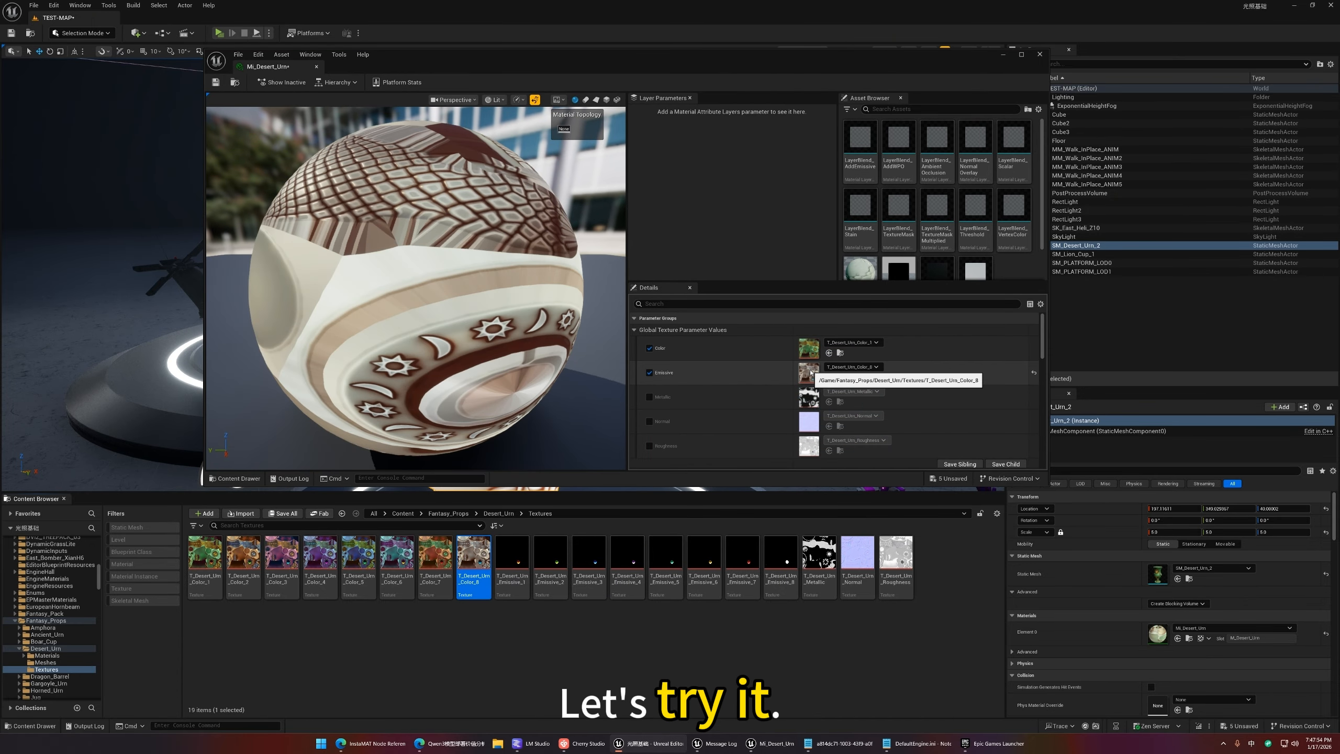
pyautogui.moveTo(929, 64); pyautogui.dragTo(1022, 470)
pyautogui.moveTo(731, 474); pyautogui.dragTo(736, 91)
# Try T_Desert_Urn_Emissive_3 and T_Desert_Urn_Emissive_4 as the urn's Emissive texture, and settle on T_Desert_Urn_Emissive_7.
pyautogui.moveTo(593, 561); pyautogui.dragTo(851, 419)
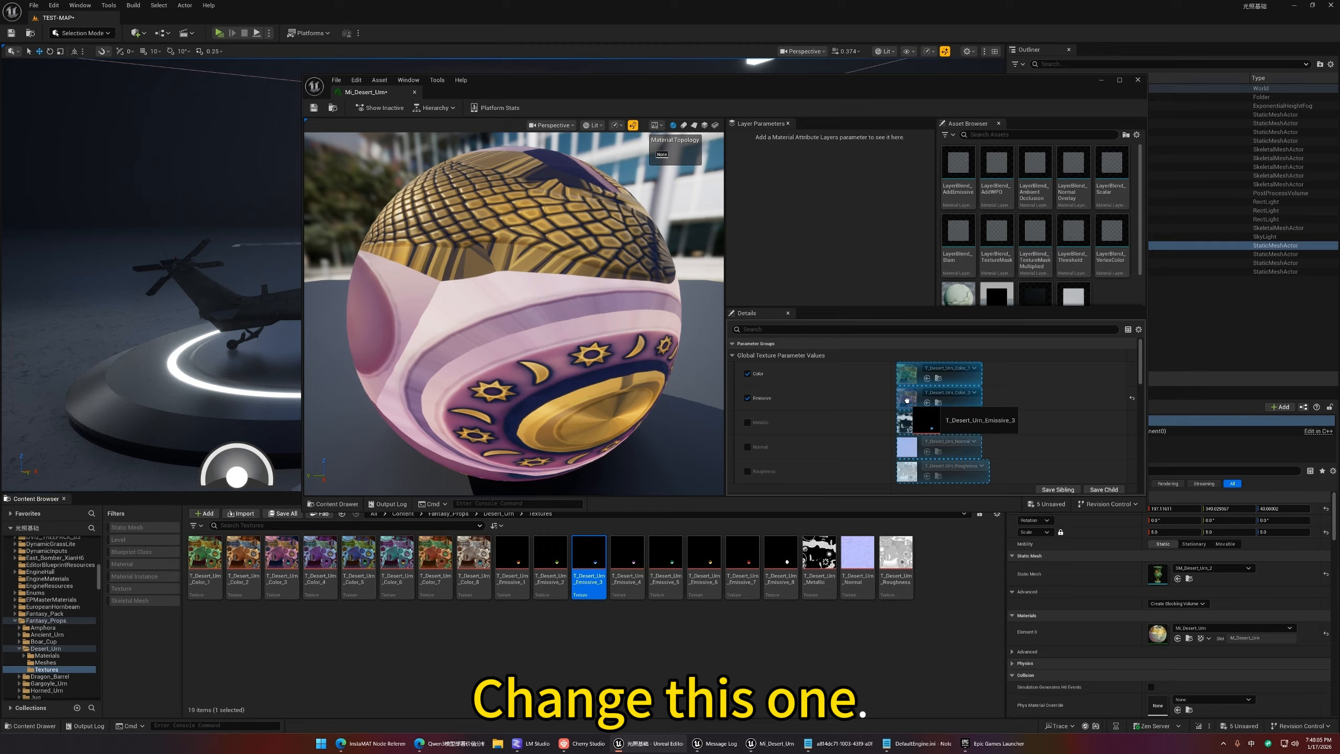
pyautogui.moveTo(906, 400); pyautogui.dragTo(907, 401)
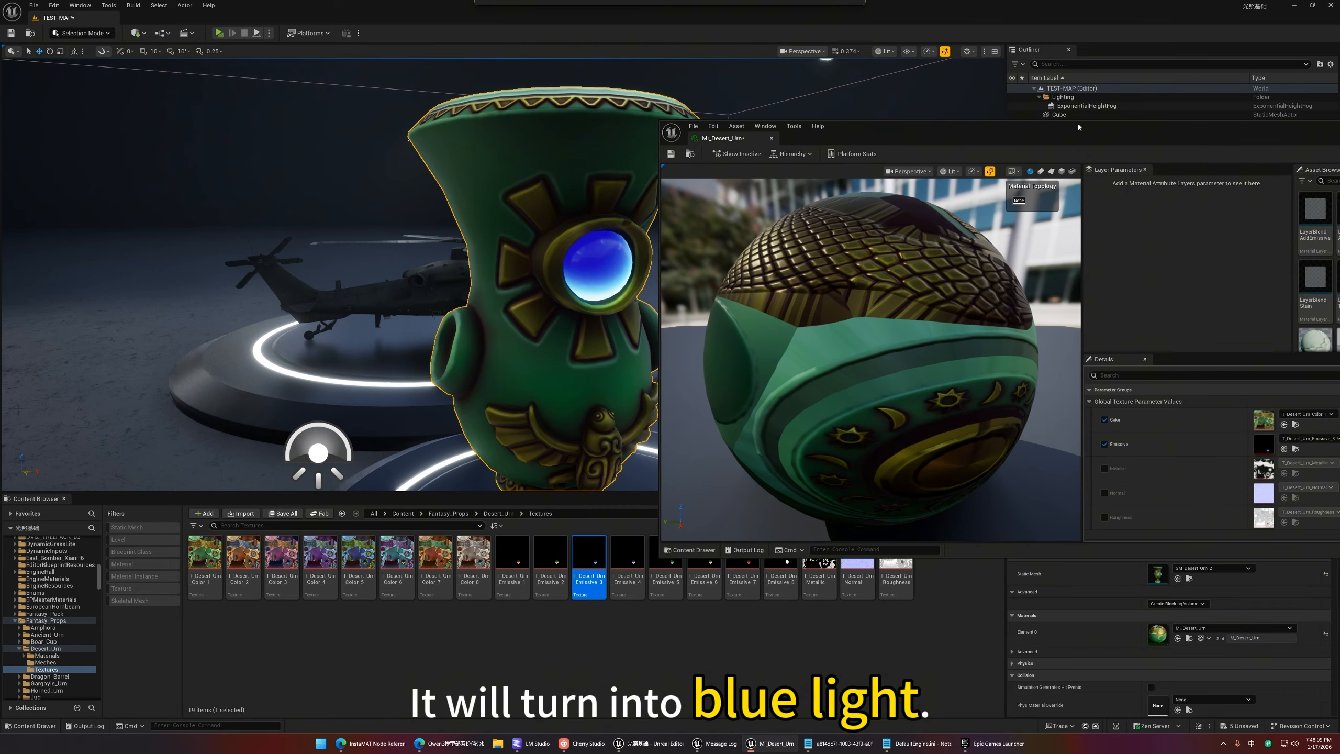
pyautogui.moveTo(1079, 135); pyautogui.dragTo(1057, 108)
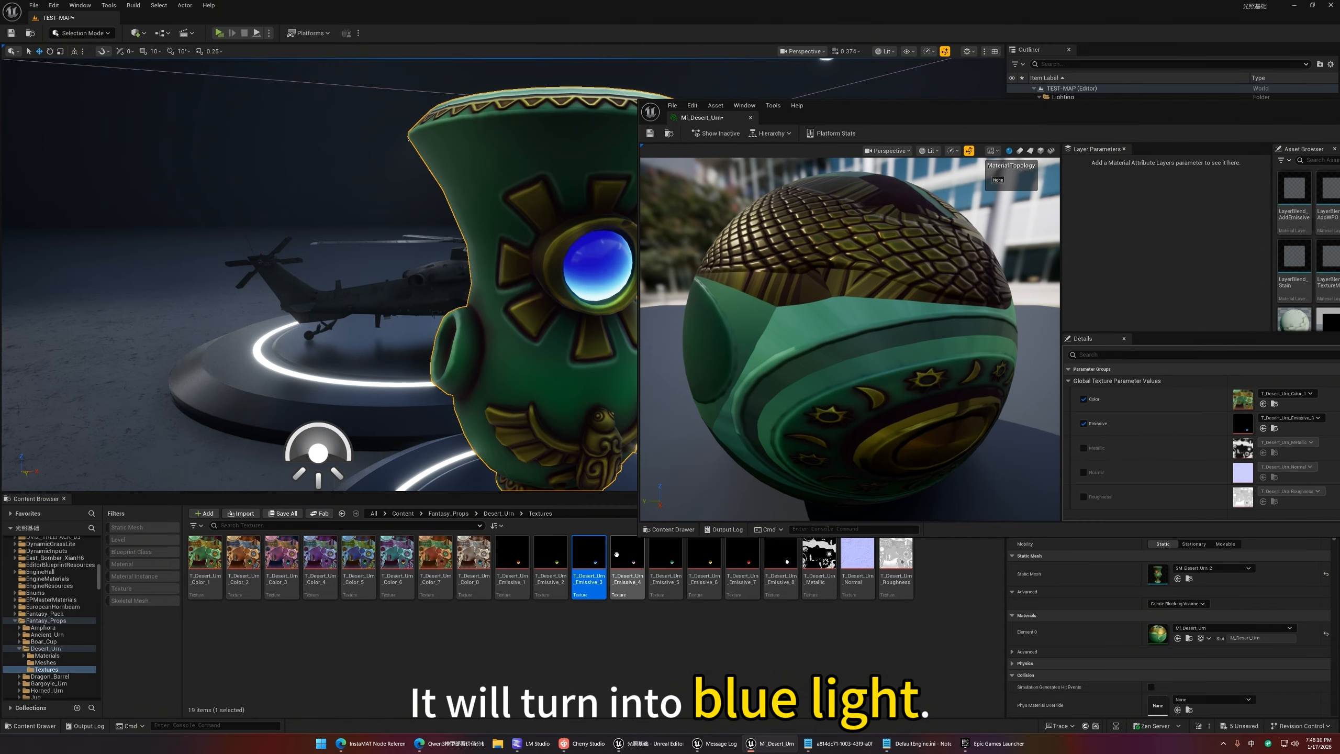
pyautogui.moveTo(616, 554); pyautogui.dragTo(1261, 428)
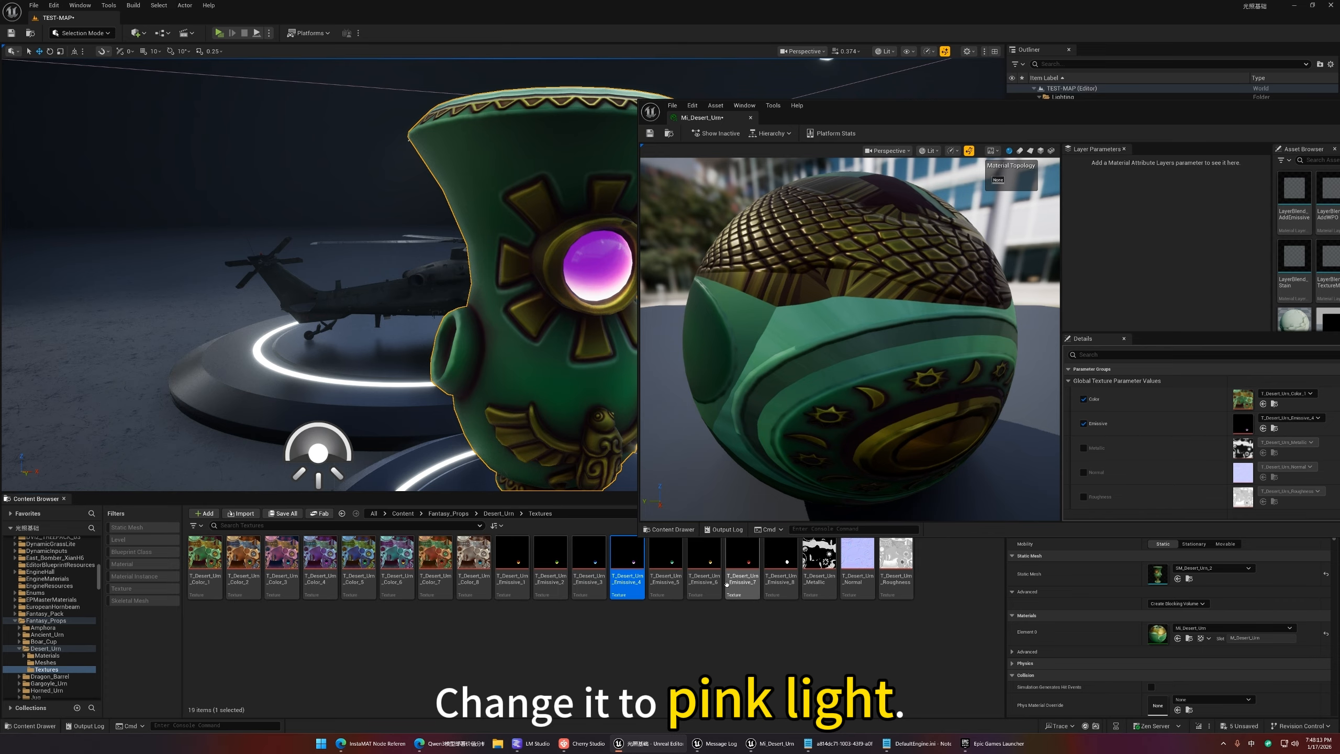
pyautogui.moveTo(740, 560); pyautogui.dragTo(1245, 428)
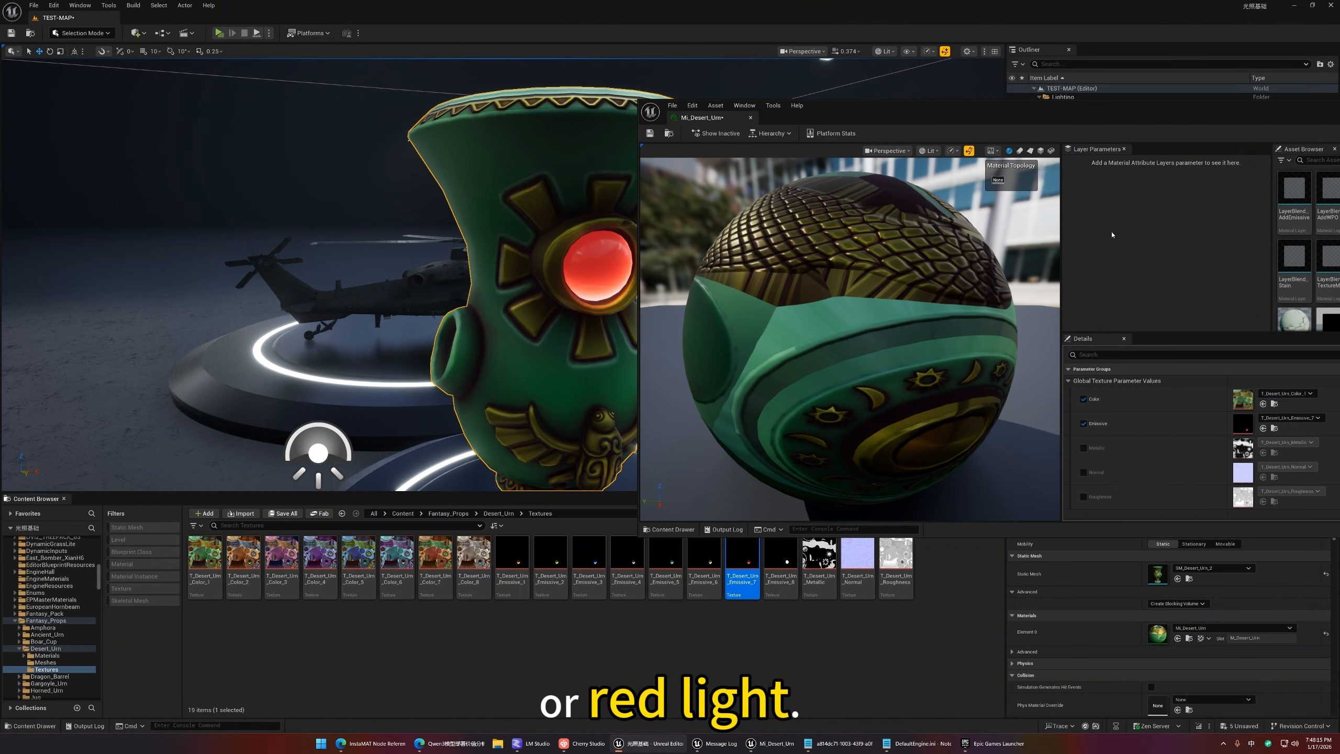
# Open the urn instance's parent material M_Desert_Urn and locate the Emissive texture node in its graph.
pyautogui.scroll(-5, 1136, 460)
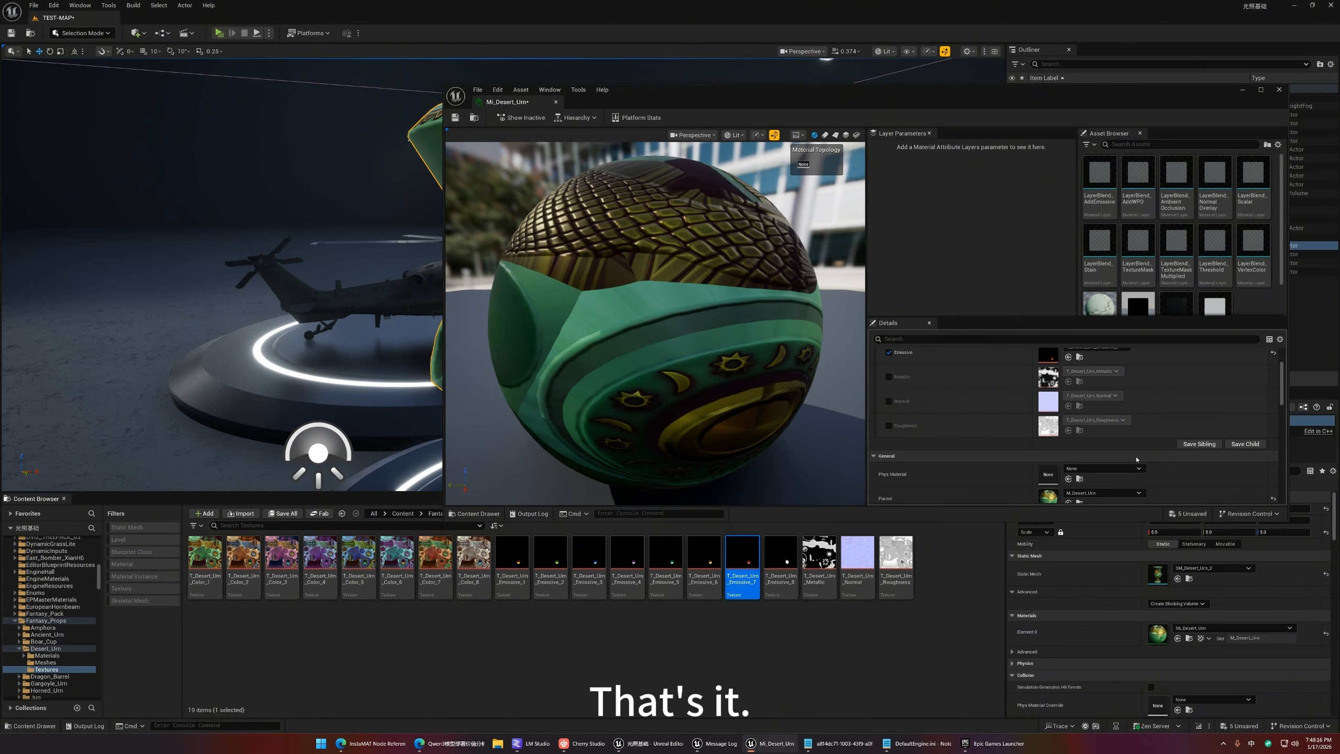
pyautogui.doubleClick(1046, 459)
pyautogui.moveTo(939, 376); pyautogui.dragTo(1066, 287, button='right')
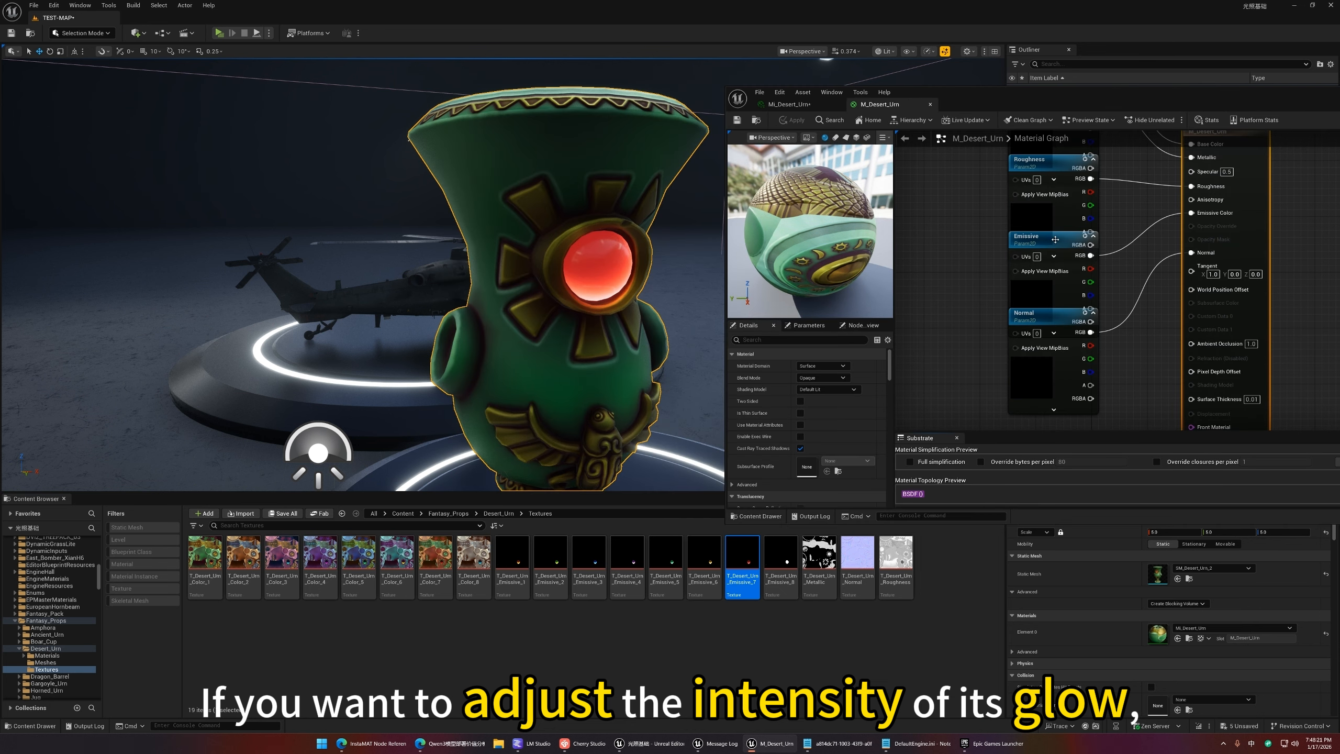
# Move the Emissive texture node away from the material output and feed its RGB output into a new Multiply node.
pyautogui.moveTo(1056, 239); pyautogui.dragTo(936, 249)
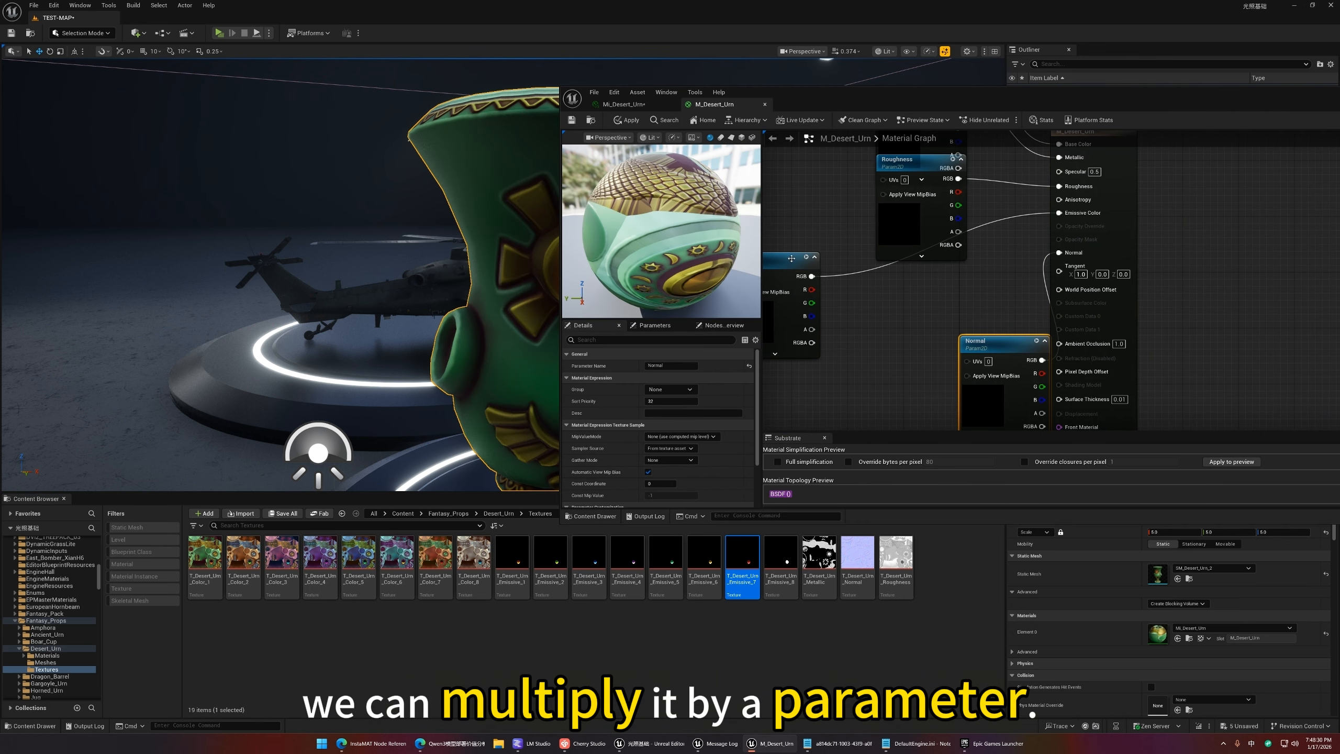
pyautogui.moveTo(949, 317); pyautogui.dragTo(777, 282)
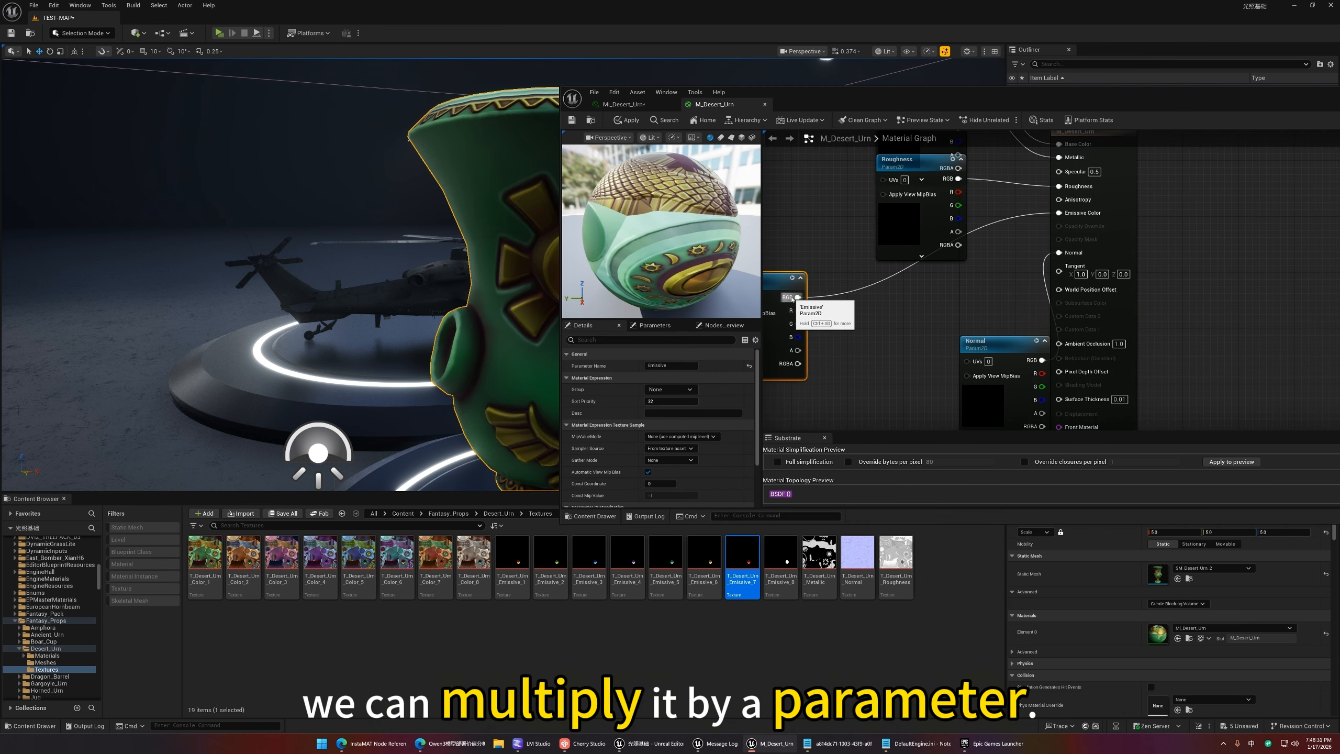
pyautogui.moveTo(840, 321); pyautogui.dragTo(841, 322)
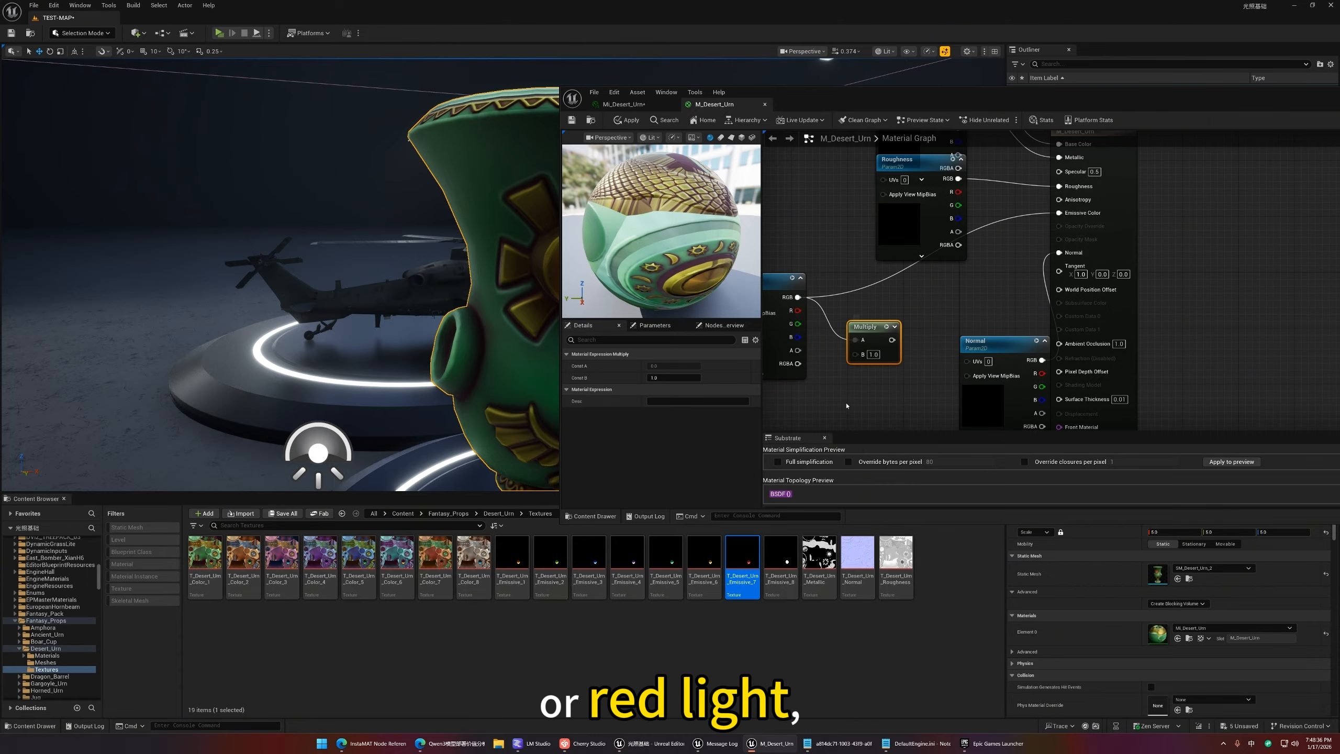
pyautogui.moveTo(846, 405); pyautogui.dragTo(908, 341, button='right')
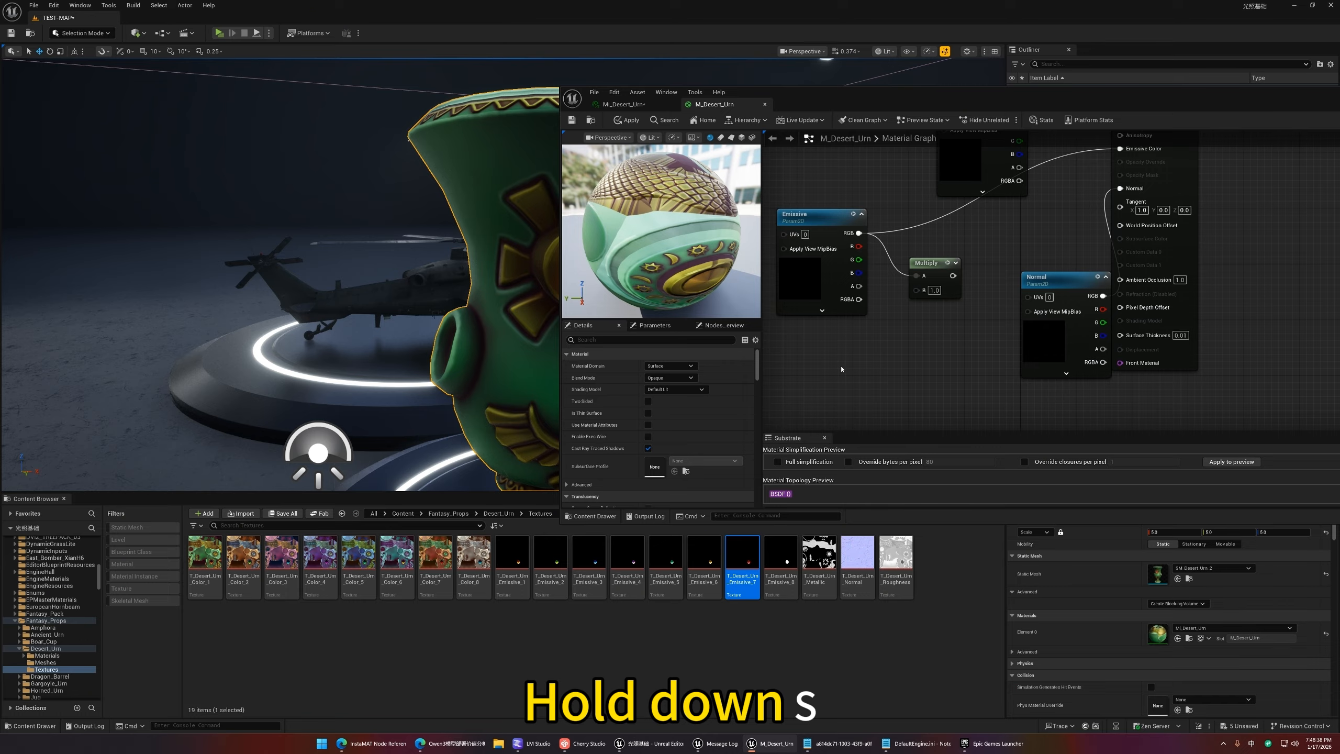
# Add a scalar parameter below the Multiply node and set its default value to 5.
pyautogui.click(843, 365)
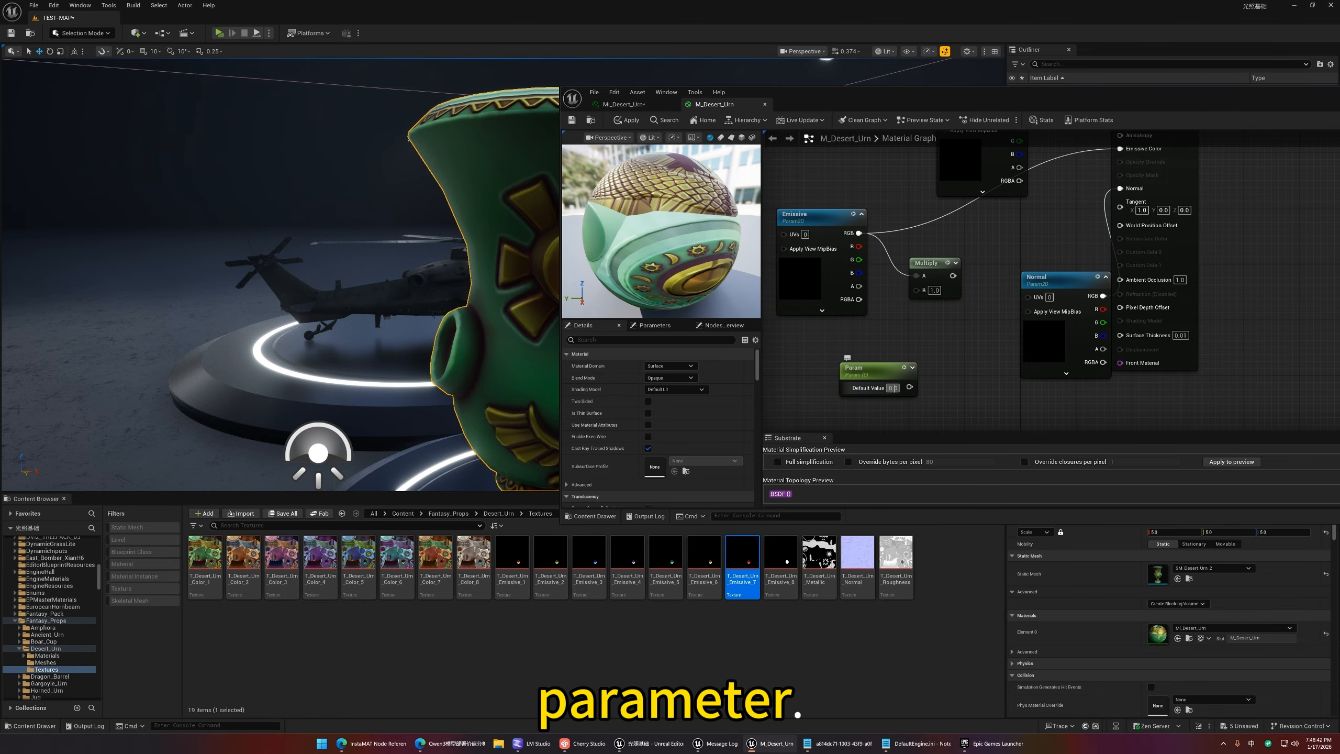
pyautogui.click(893, 387)
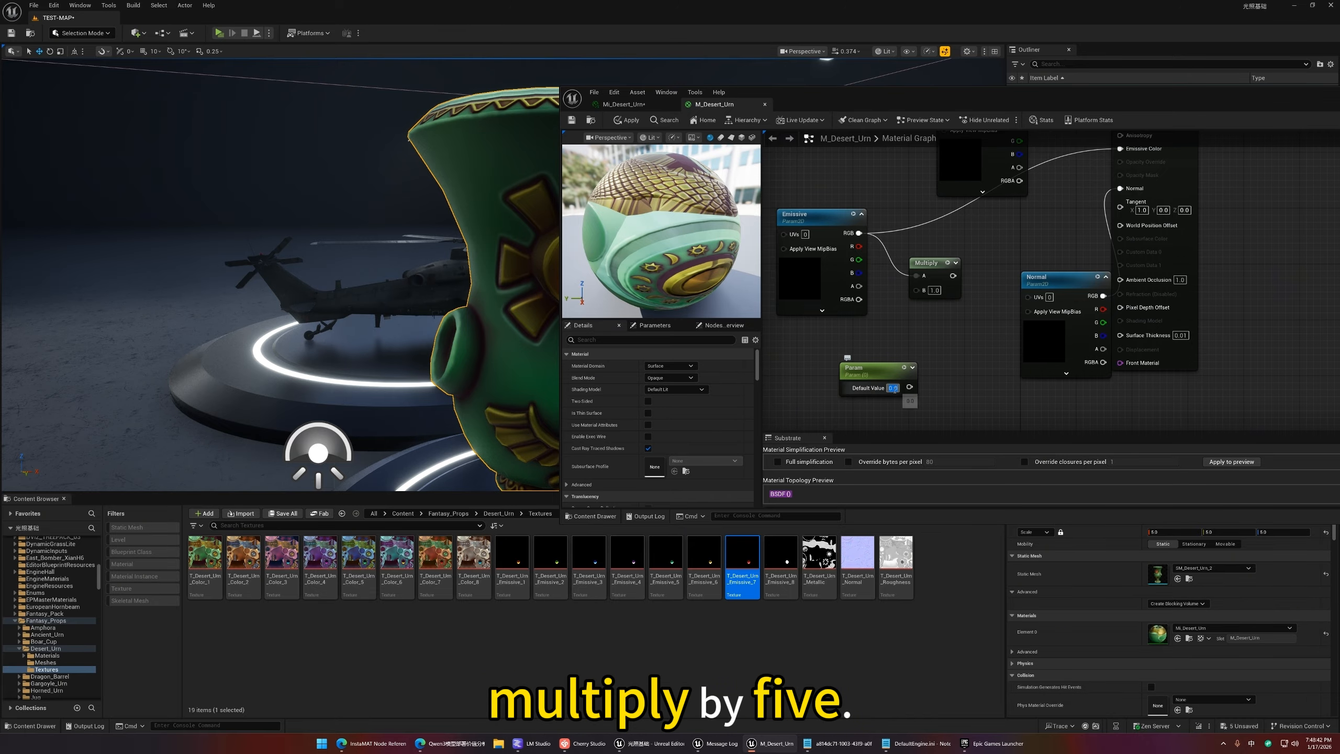
pyautogui.write('5')
pyautogui.press('Return')
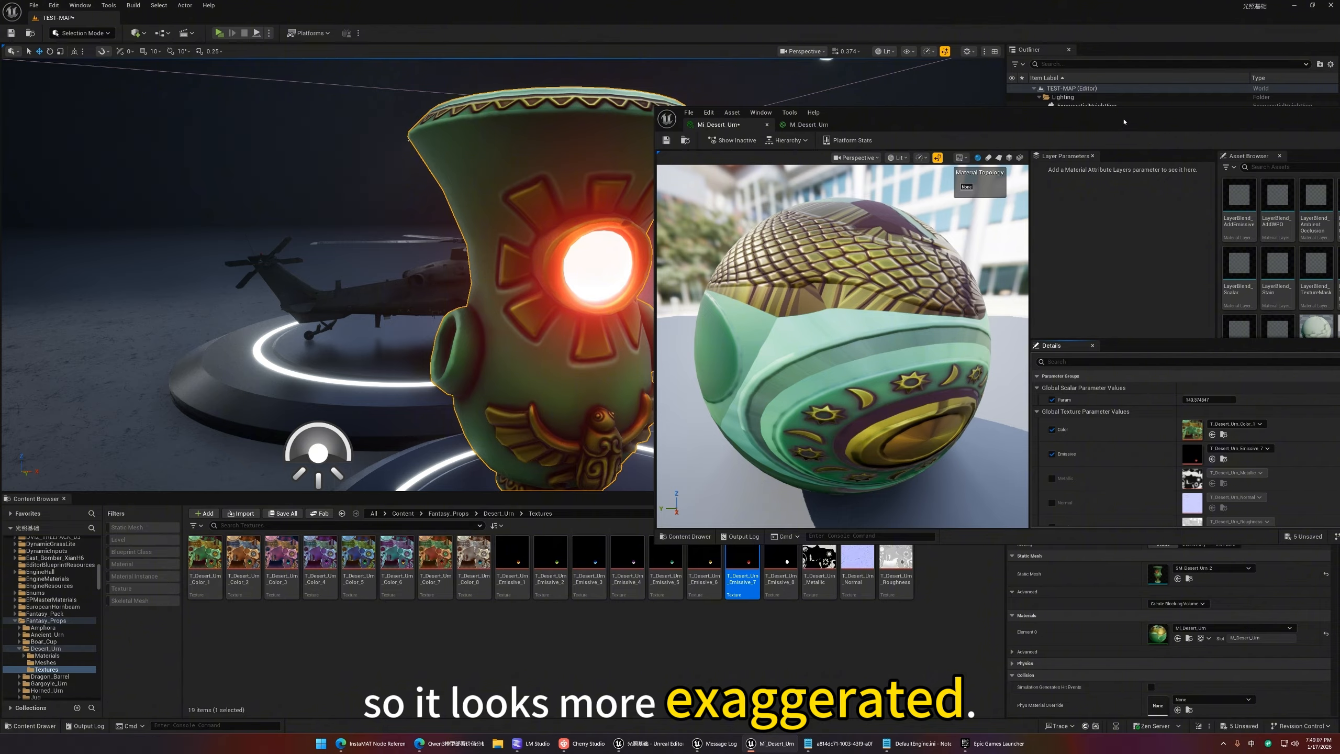
# Filter the Fantasy_Props folder to static meshes and place SM_Octopus_Planter_Body on the floor in front of the urn's platform.
pyautogui.moveTo(1134, 122); pyautogui.dragTo(511, 357)
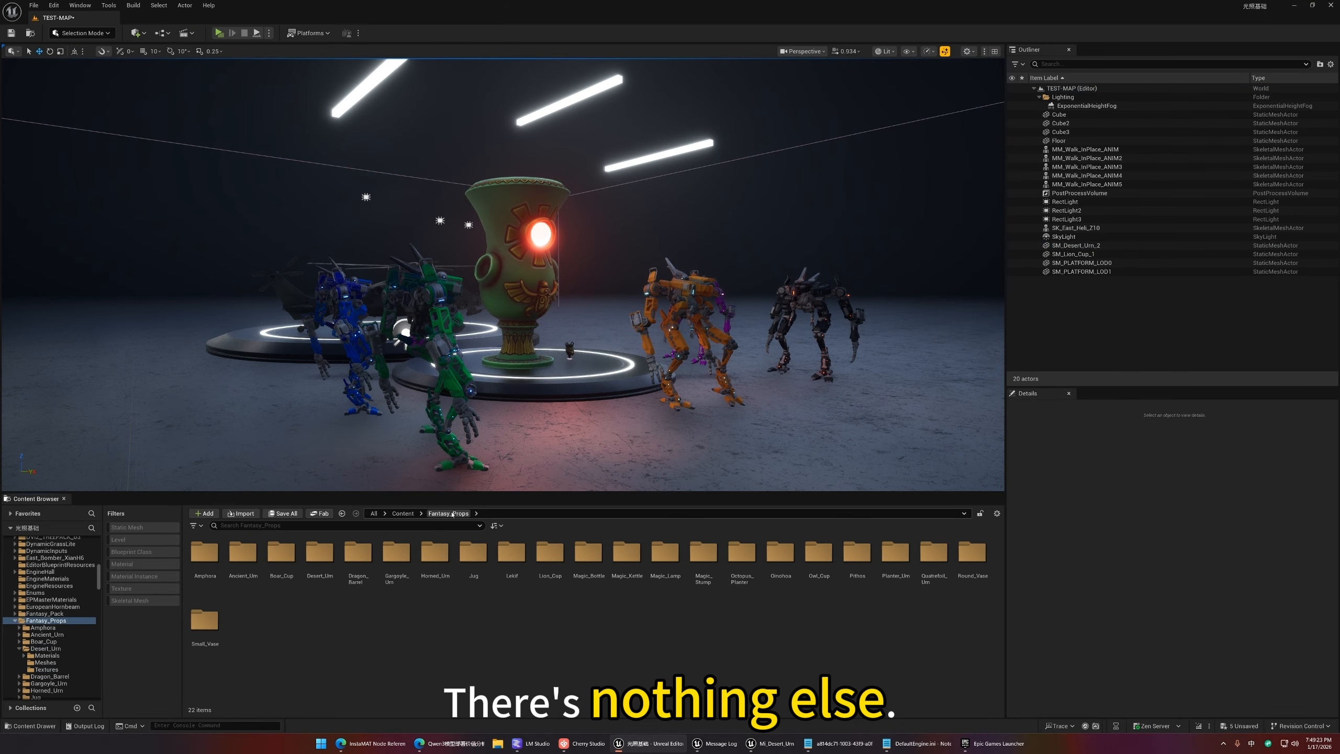
pyautogui.click(153, 526)
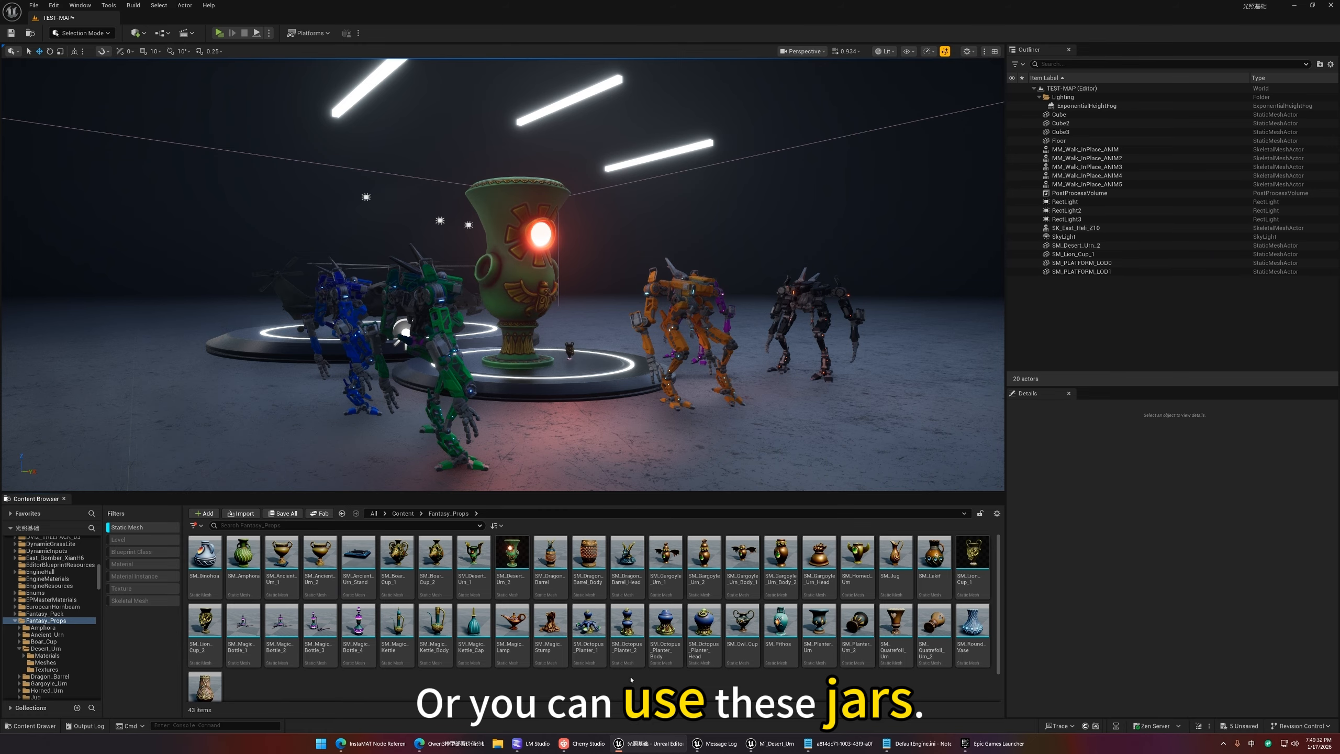
pyautogui.moveTo(663, 628)
pyautogui.moveTo(663, 629); pyautogui.dragTo(615, 463)
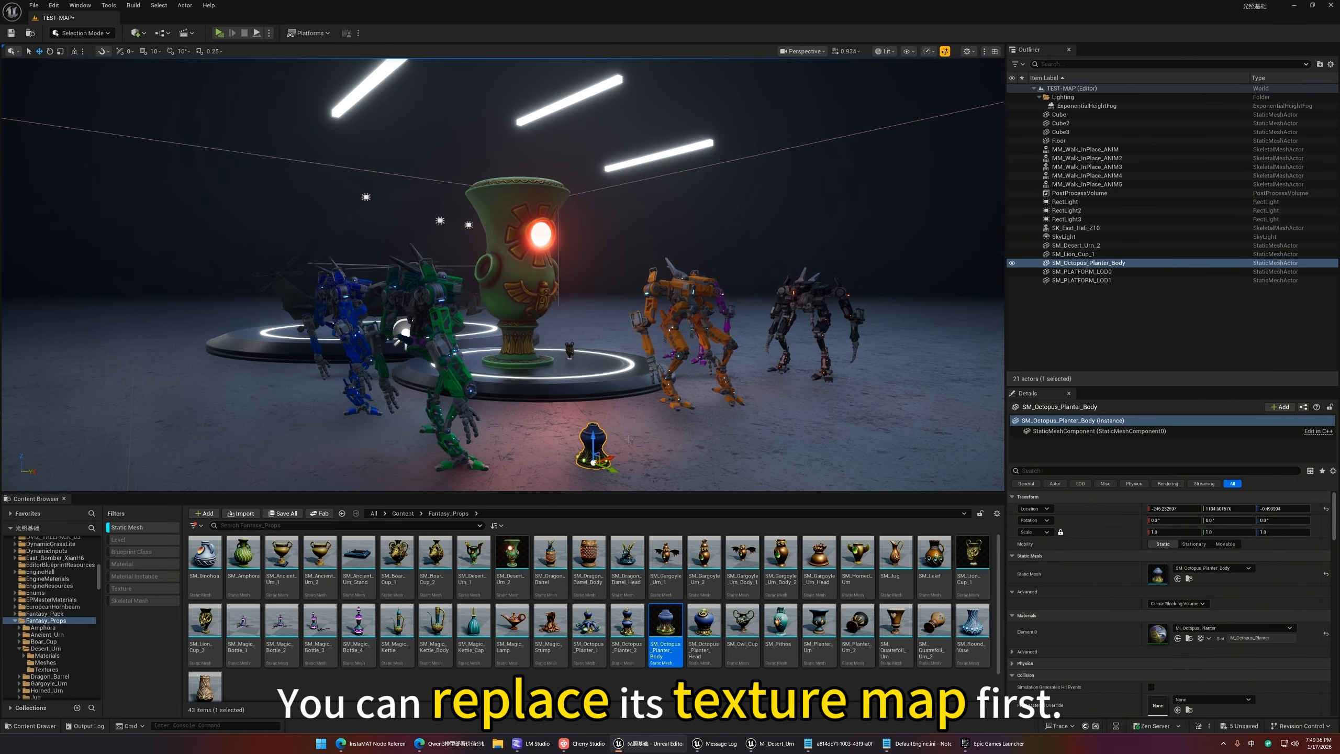
# Place SM_Ancient_Urn_Stand on the floor beside the octopus planter and set its uniform scale to 10.
pyautogui.moveTo(358, 559); pyautogui.dragTo(743, 473)
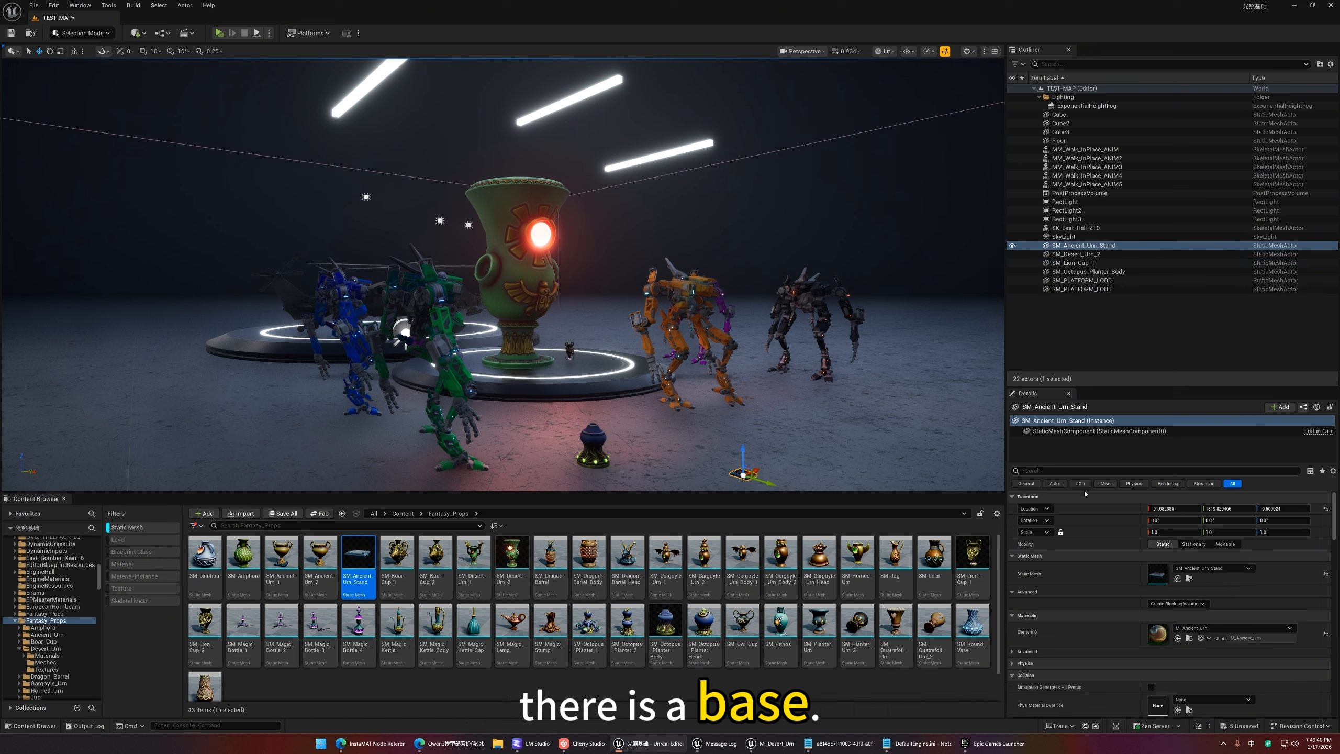
pyautogui.click(1180, 531)
pyautogui.write('5')
pyautogui.press('Return')
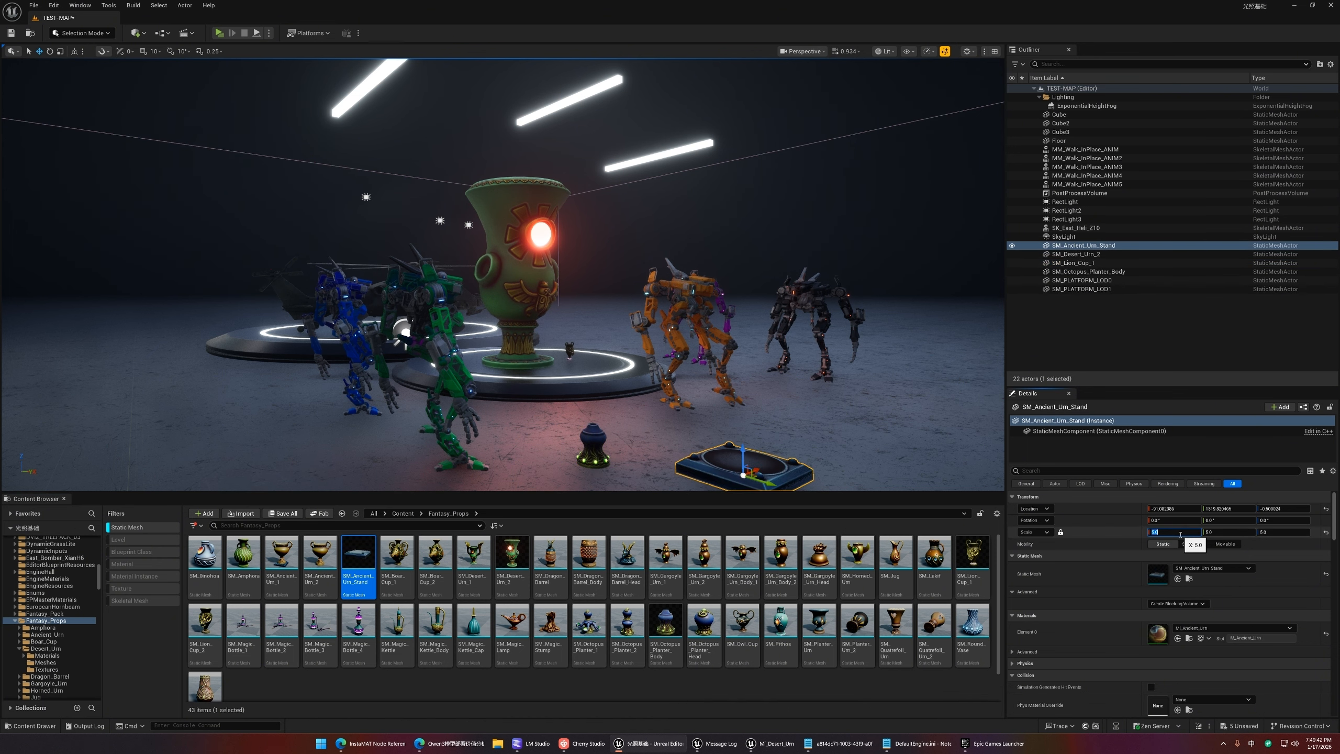
pyautogui.write('10')
pyautogui.press('Return')
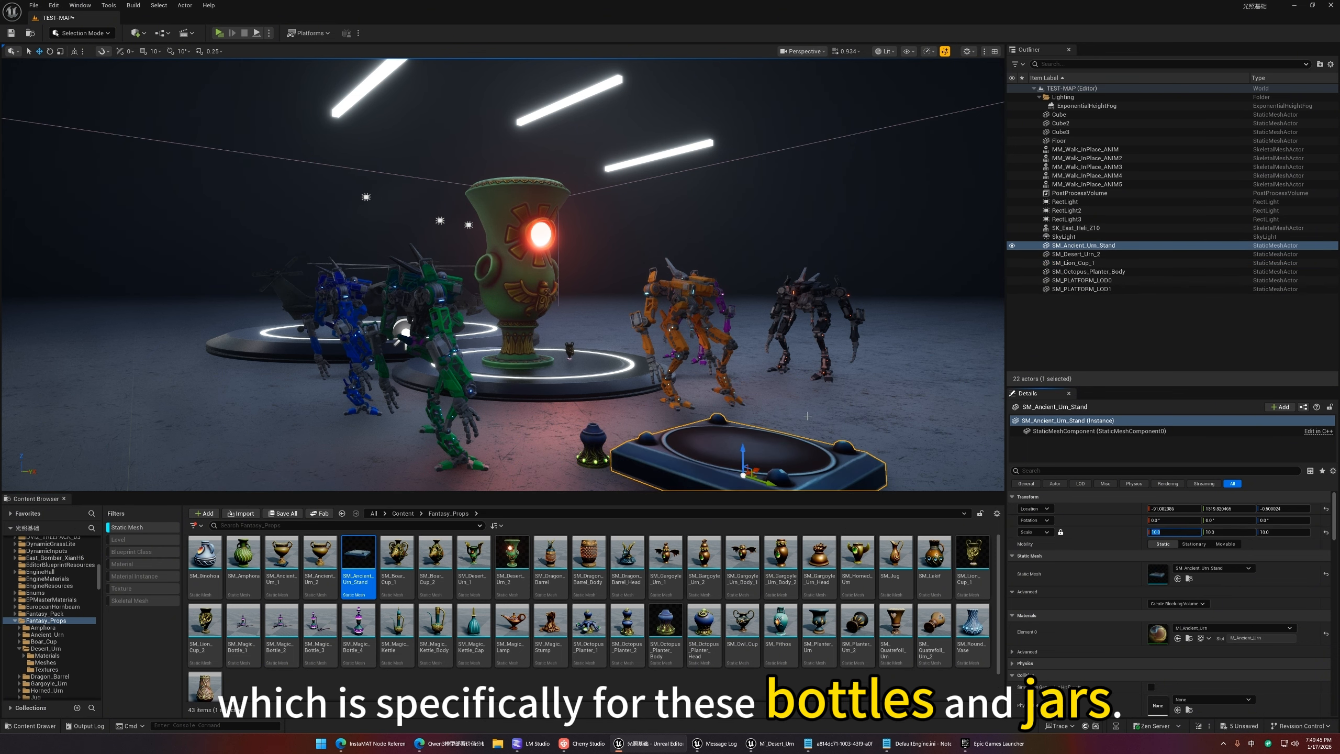
pyautogui.press('s')
pyautogui.moveTo(807, 416); pyautogui.dragTo(816, 404, button='right')
pyautogui.press('w')
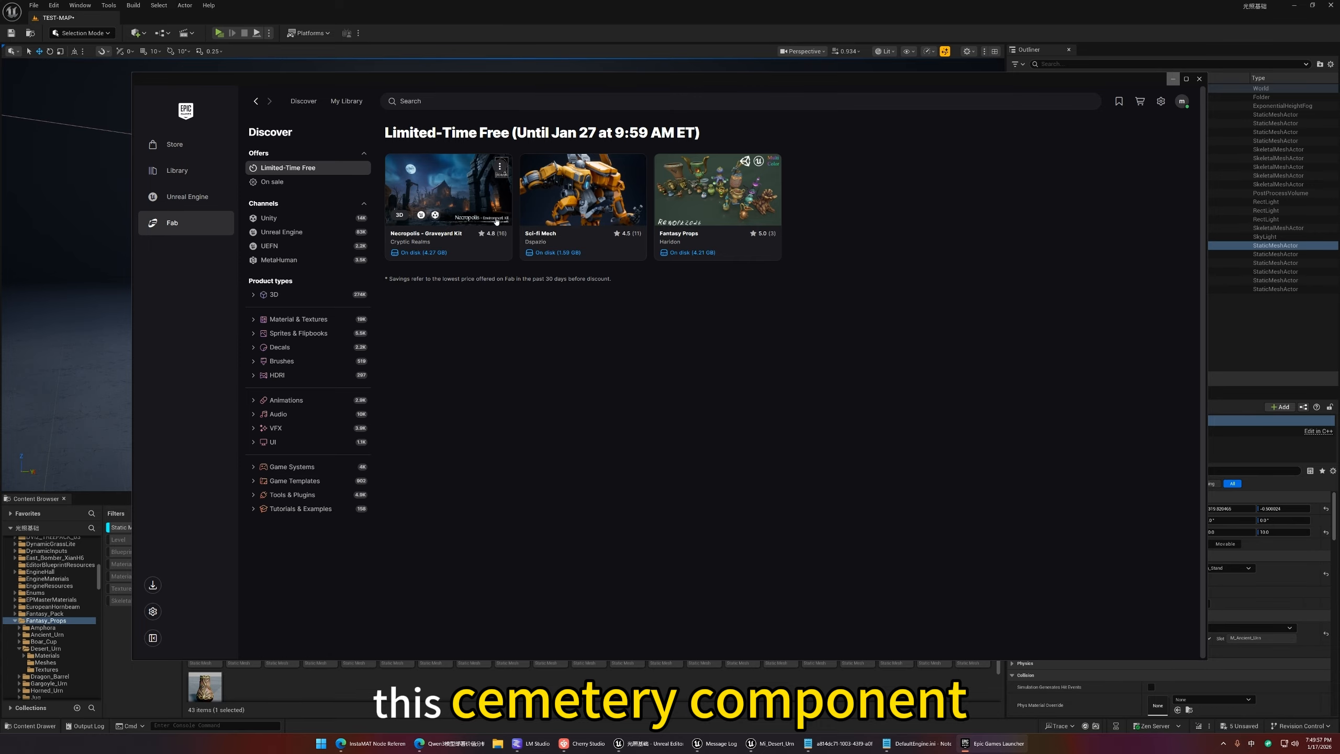
# In the Epic Games Launcher, compare the disk sizes of the free Necropolis - Graveyard Kit and Fantasy Props packs.
pyautogui.moveTo(480, 214)
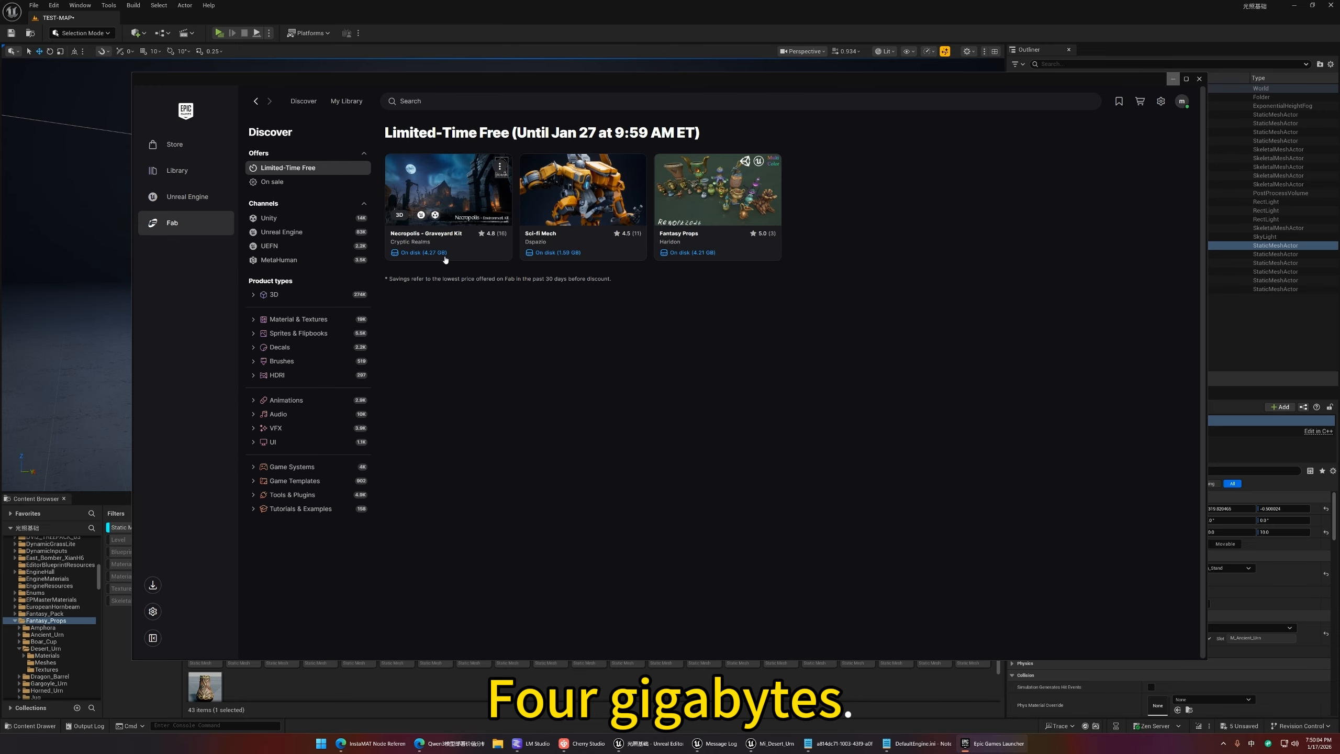
pyautogui.moveTo(706, 252)
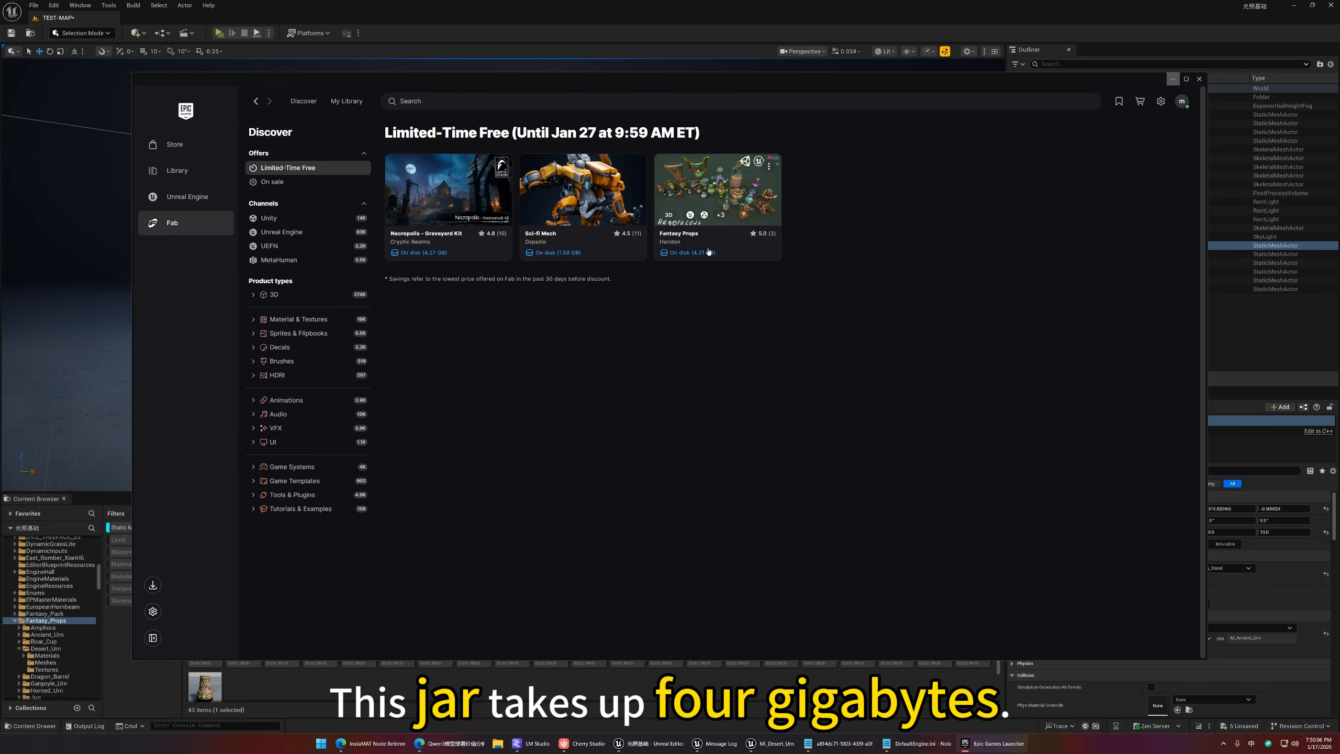